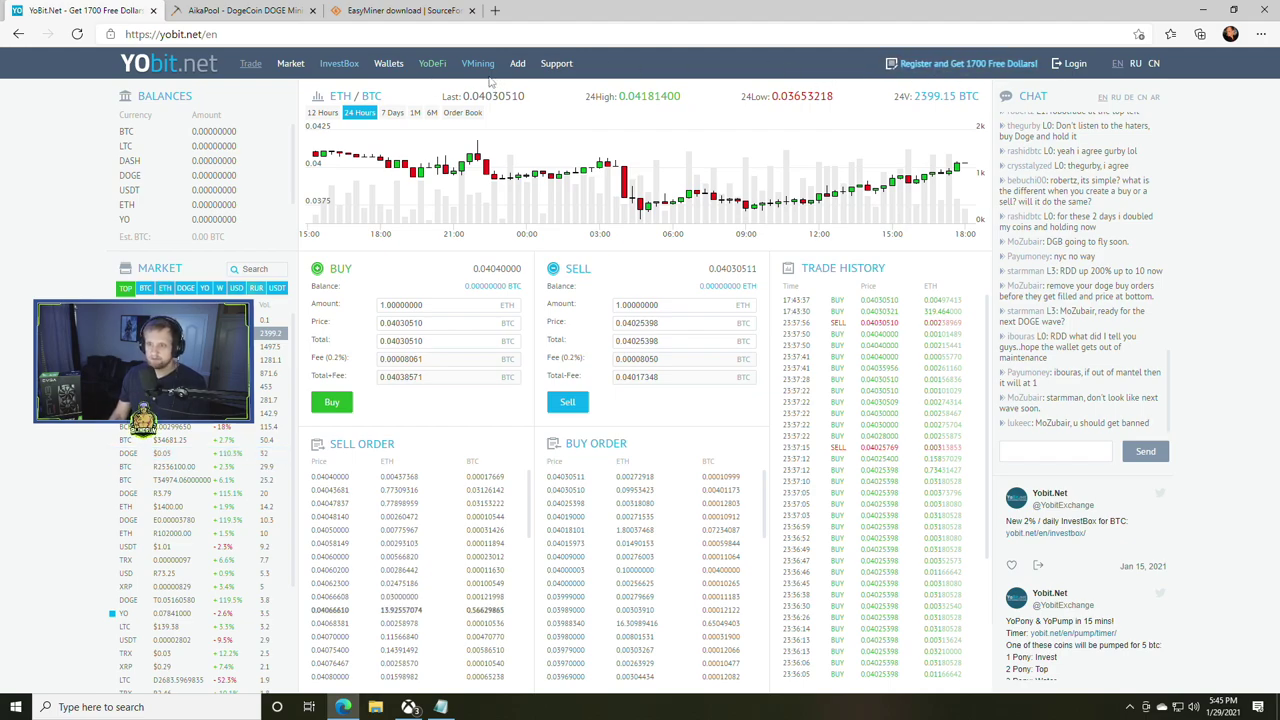
# - Open YoBit's registration form, enter the login and e-mail, and accept the rules
pyautogui.click(945, 63)
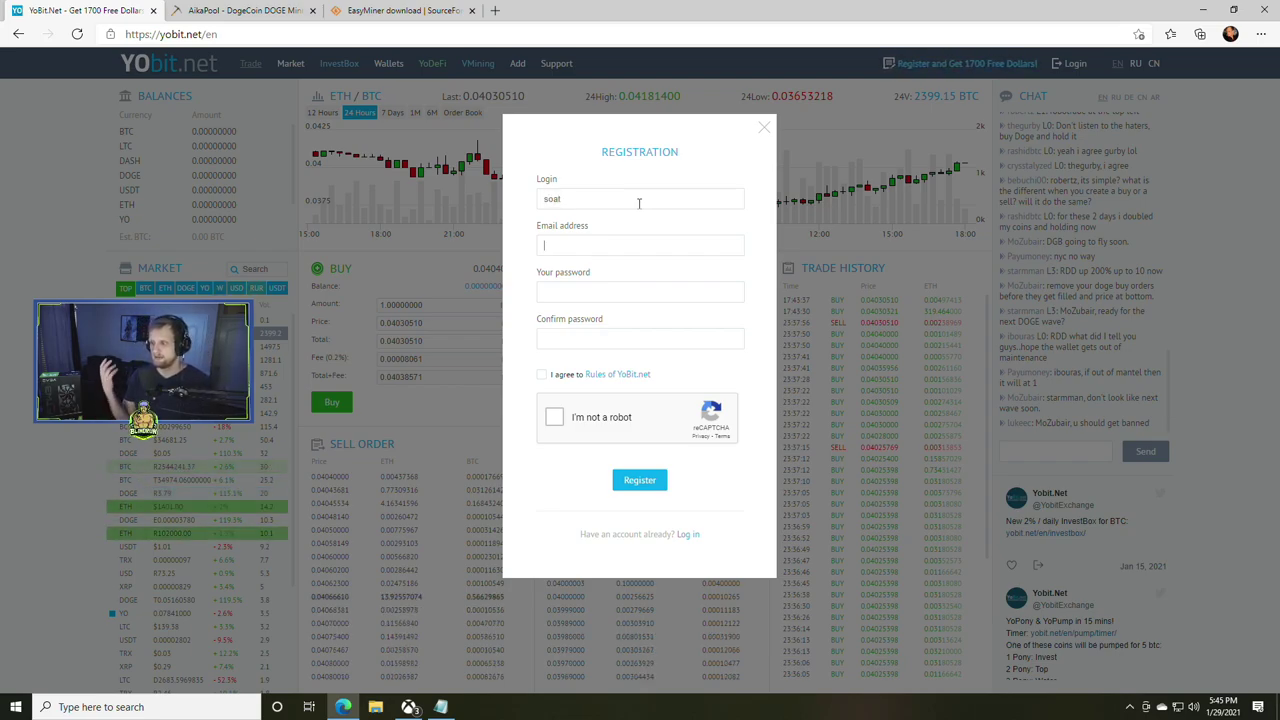
pyautogui.press('Tab')
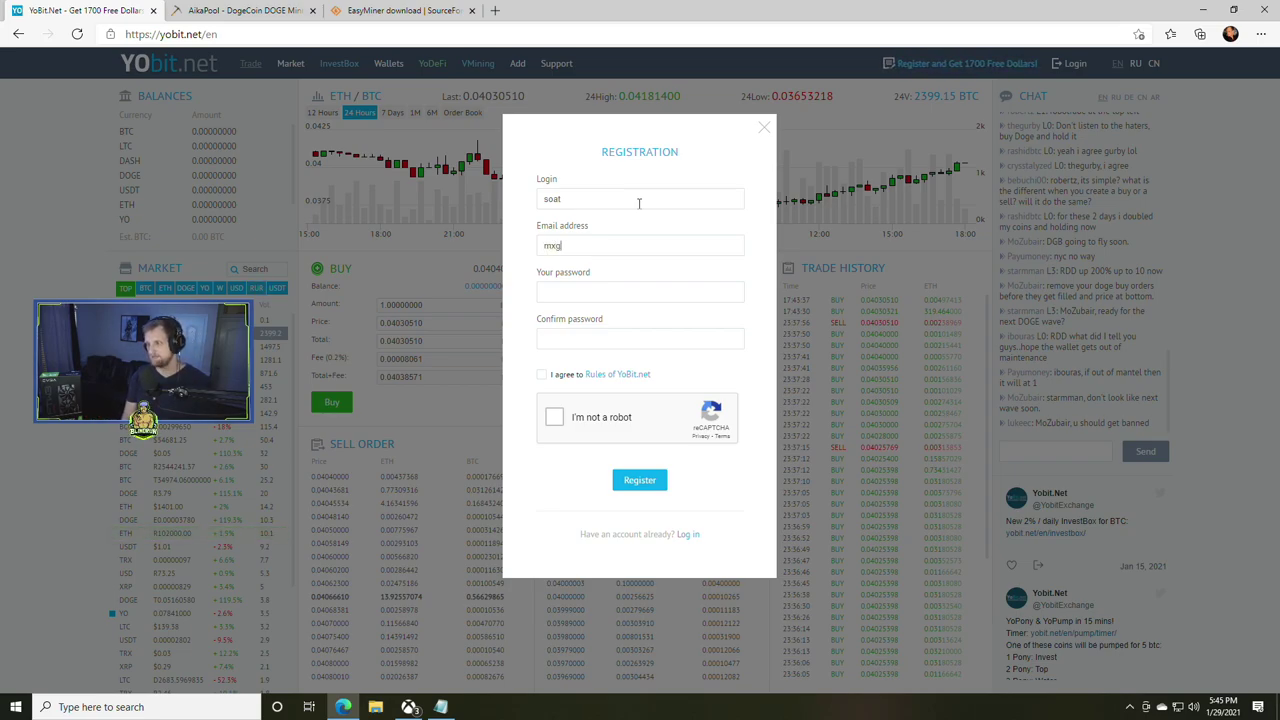
pyautogui.write('mxfreak')
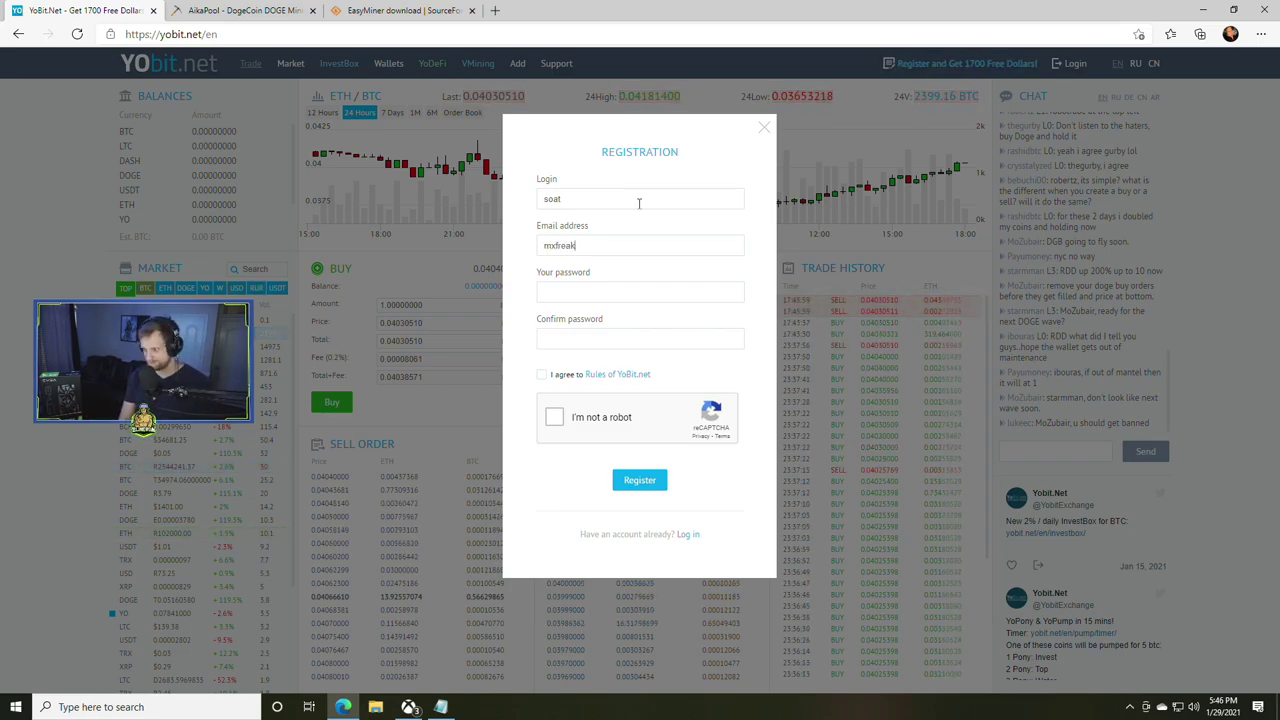
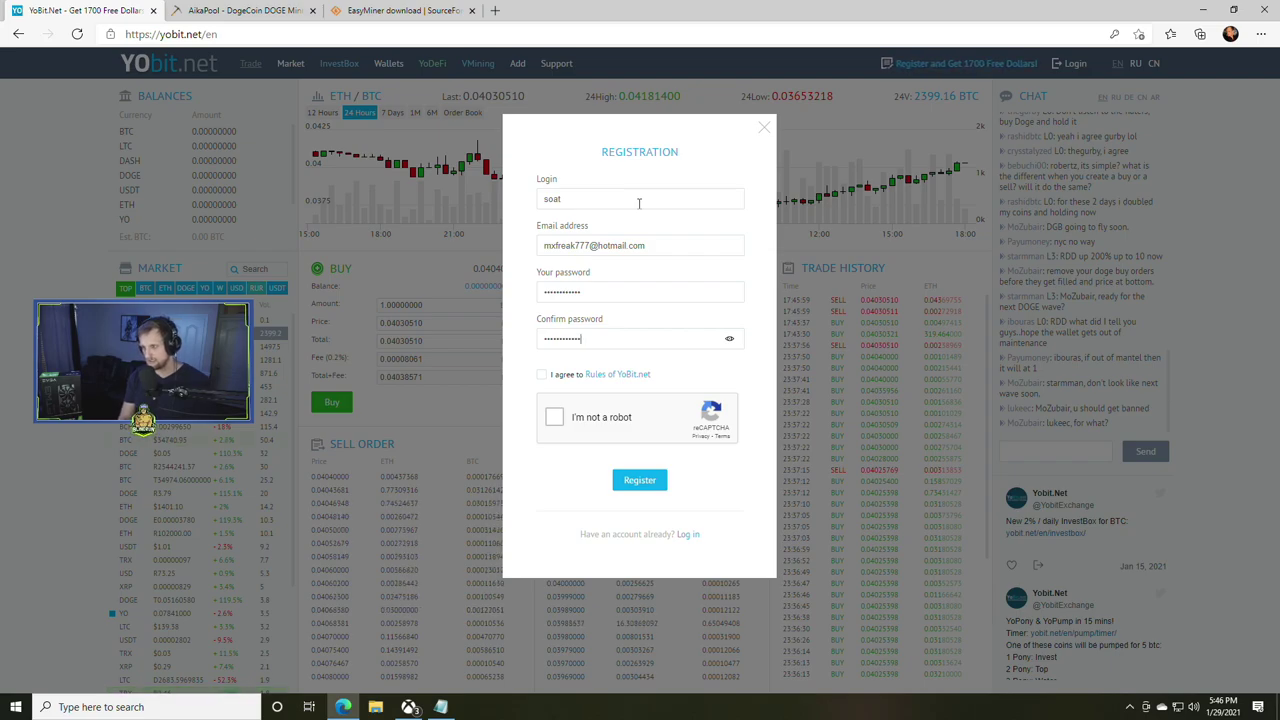
pyautogui.click(541, 375)
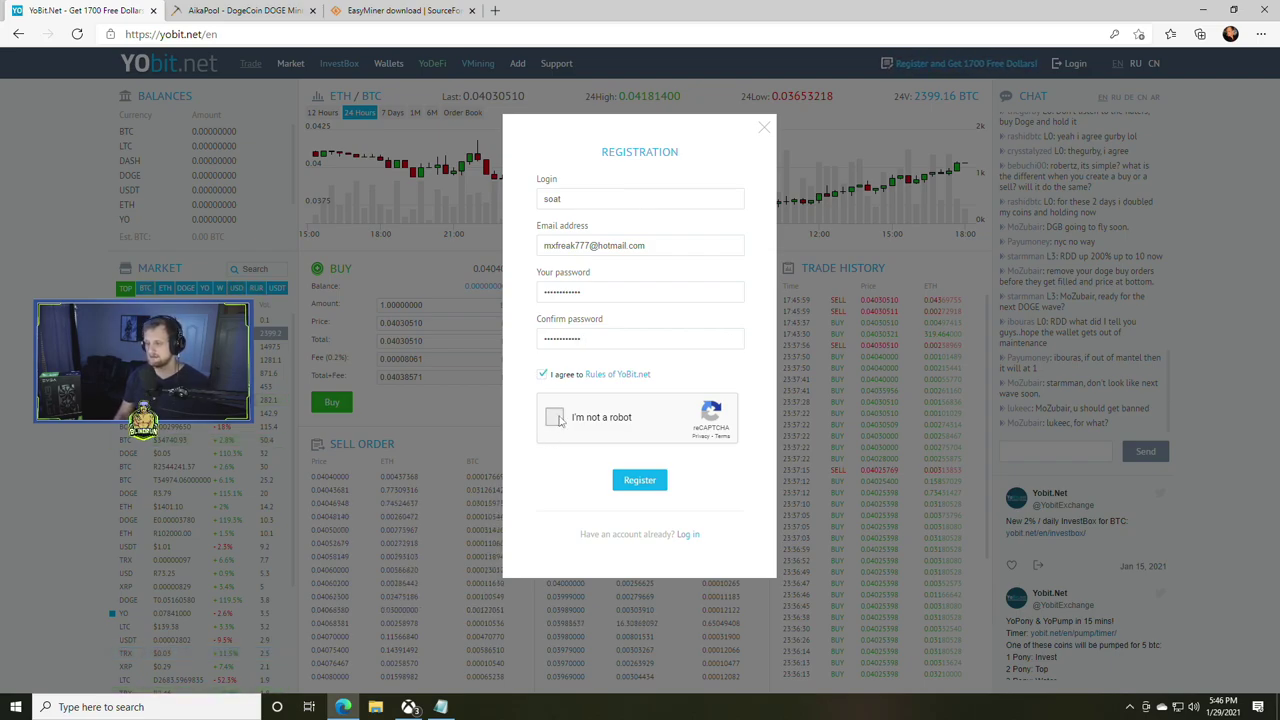
# - Pass the bicycle reCAPTCHA image challenge and submit the registration
pyautogui.click(554, 417)
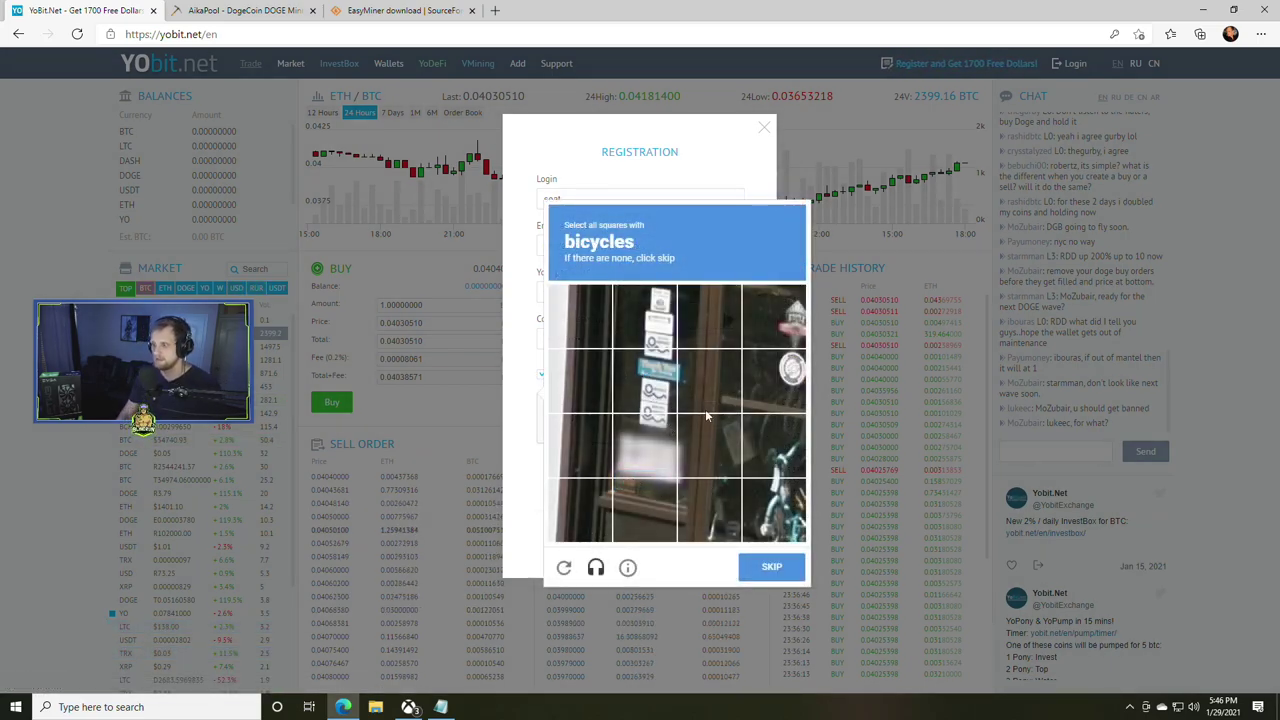
pyautogui.click(783, 510)
pyautogui.click(773, 447)
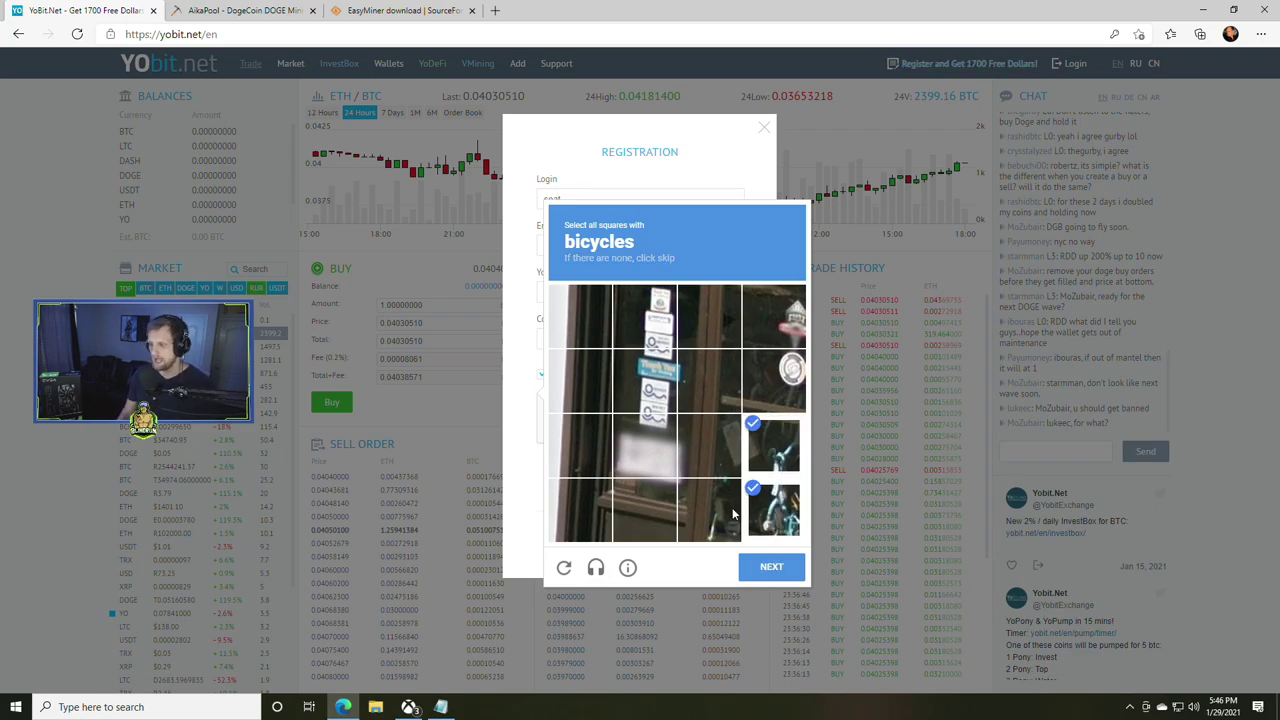
pyautogui.click(716, 457)
pyautogui.click(771, 566)
pyautogui.click(709, 447)
pyautogui.click(773, 441)
pyautogui.click(773, 380)
pyautogui.click(709, 380)
pyautogui.click(644, 380)
pyautogui.click(644, 444)
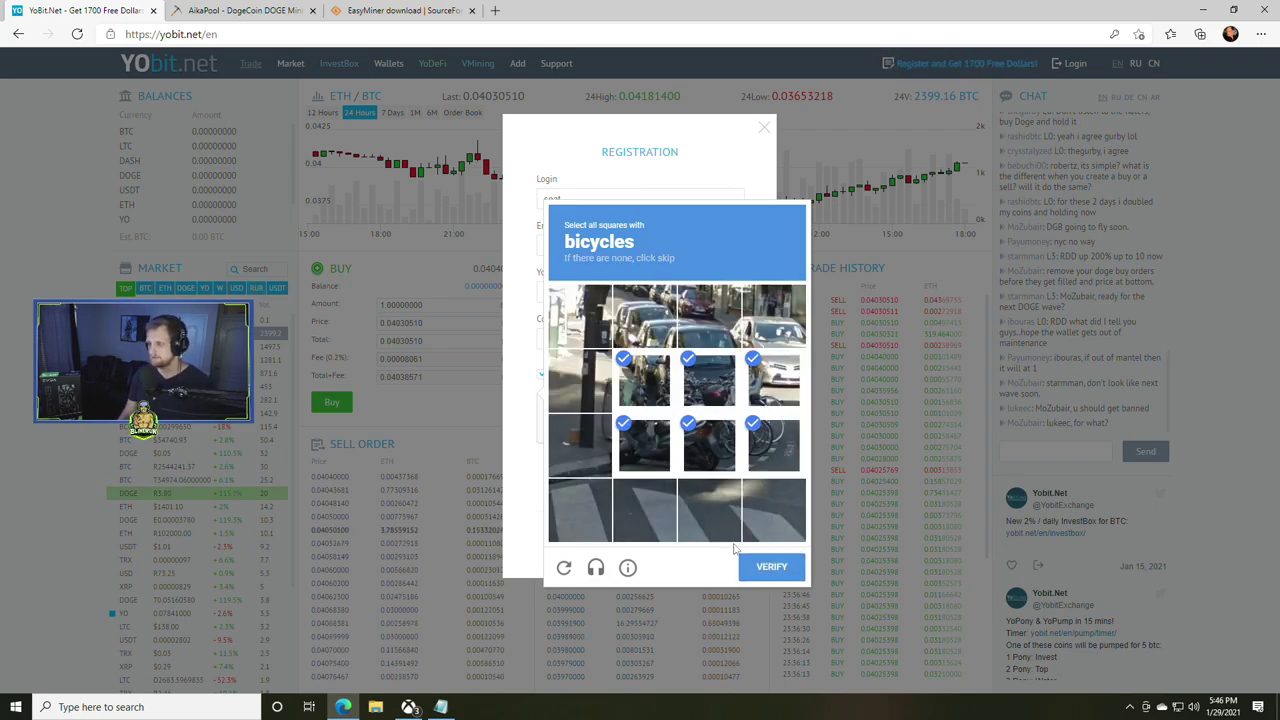
pyautogui.click(644, 444)
pyautogui.click(644, 385)
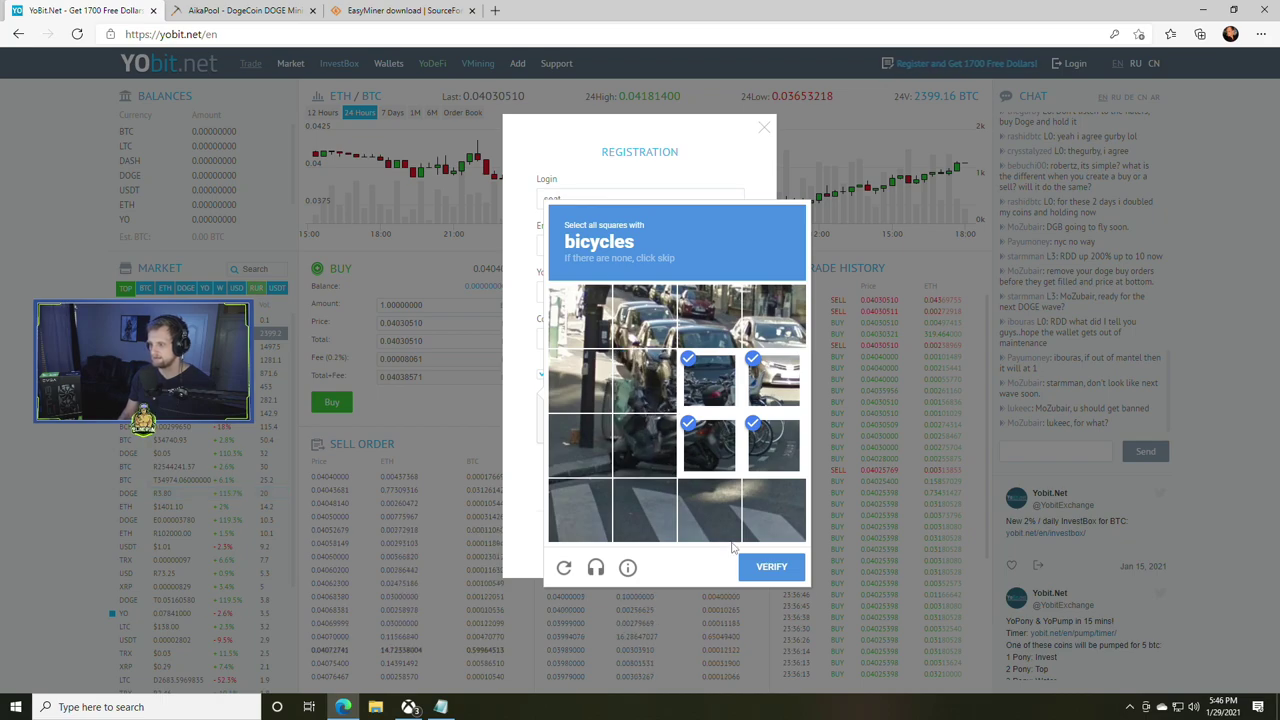
pyautogui.click(644, 380)
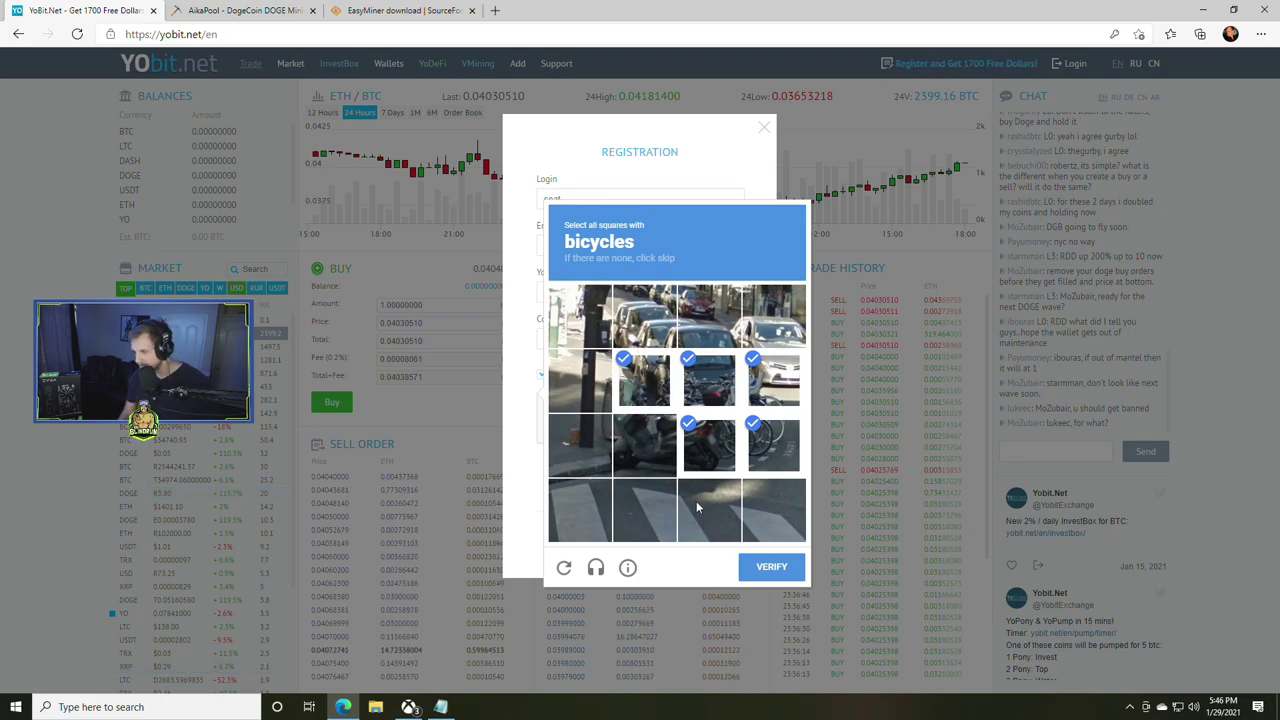
pyautogui.click(771, 567)
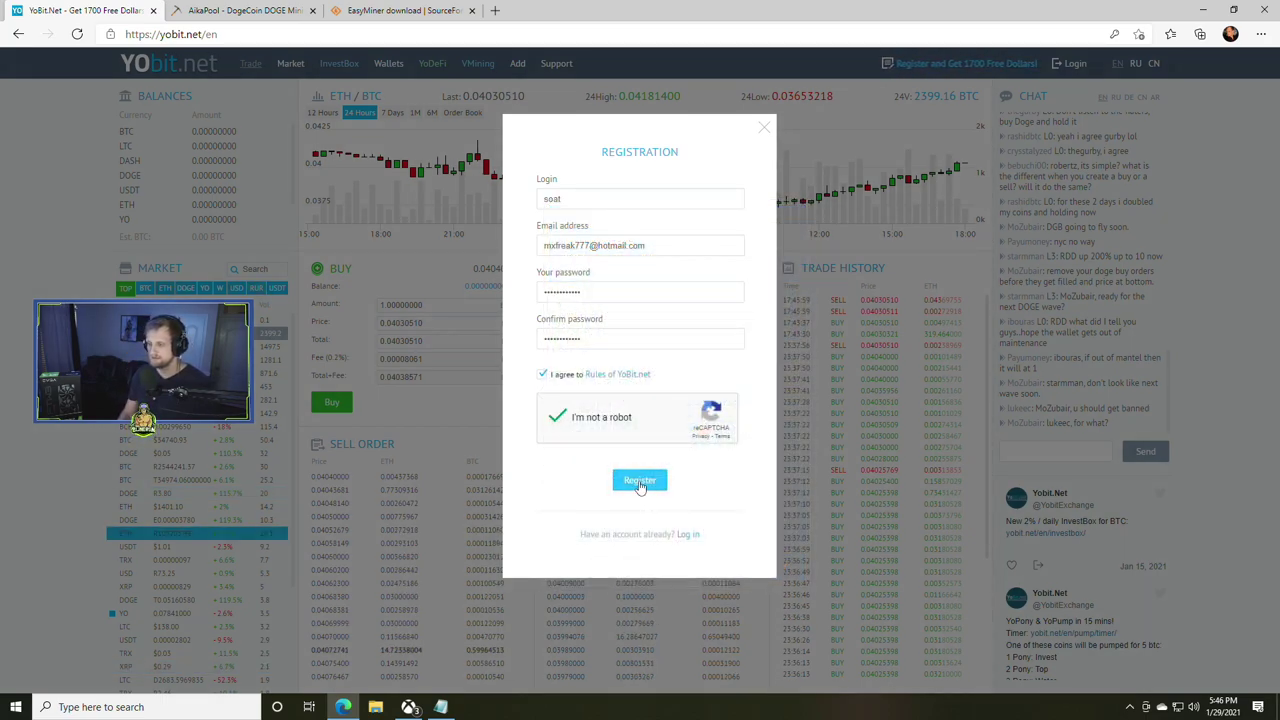
pyautogui.click(640, 481)
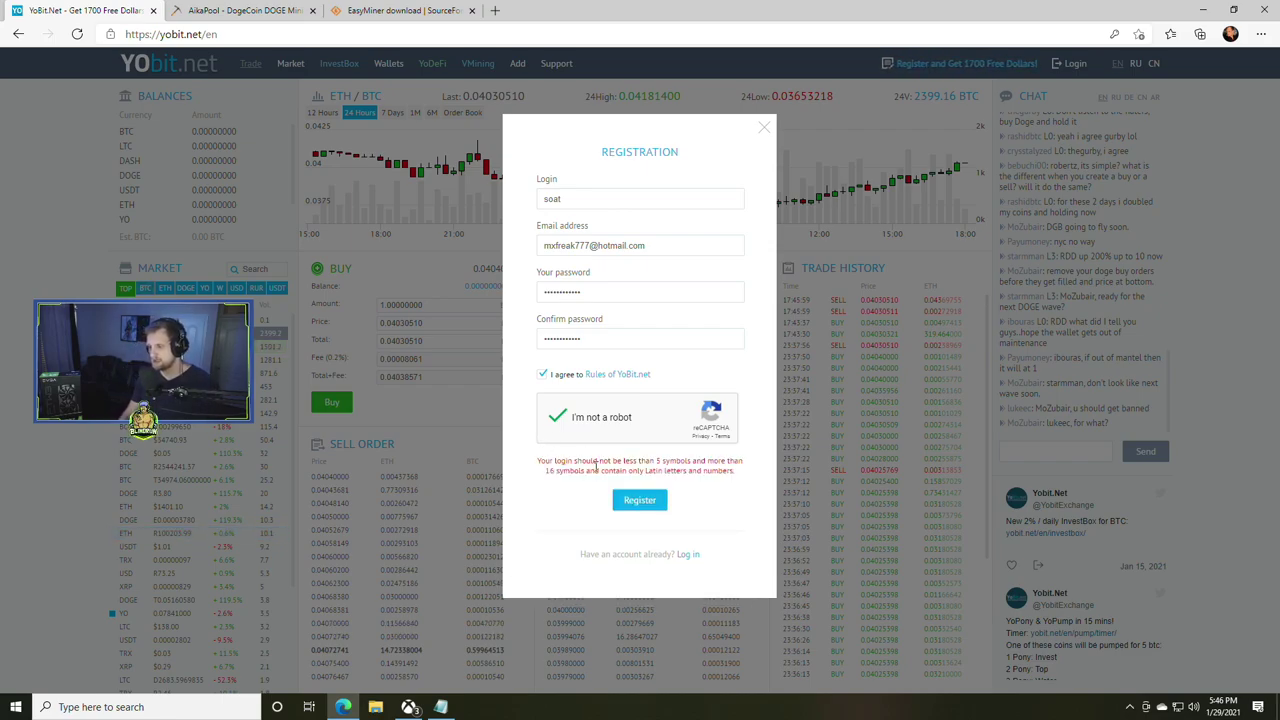
# - Lengthen the login, resubmit the registration, and dismiss the confirmation-letter notice
pyautogui.doubleClick(593, 197)
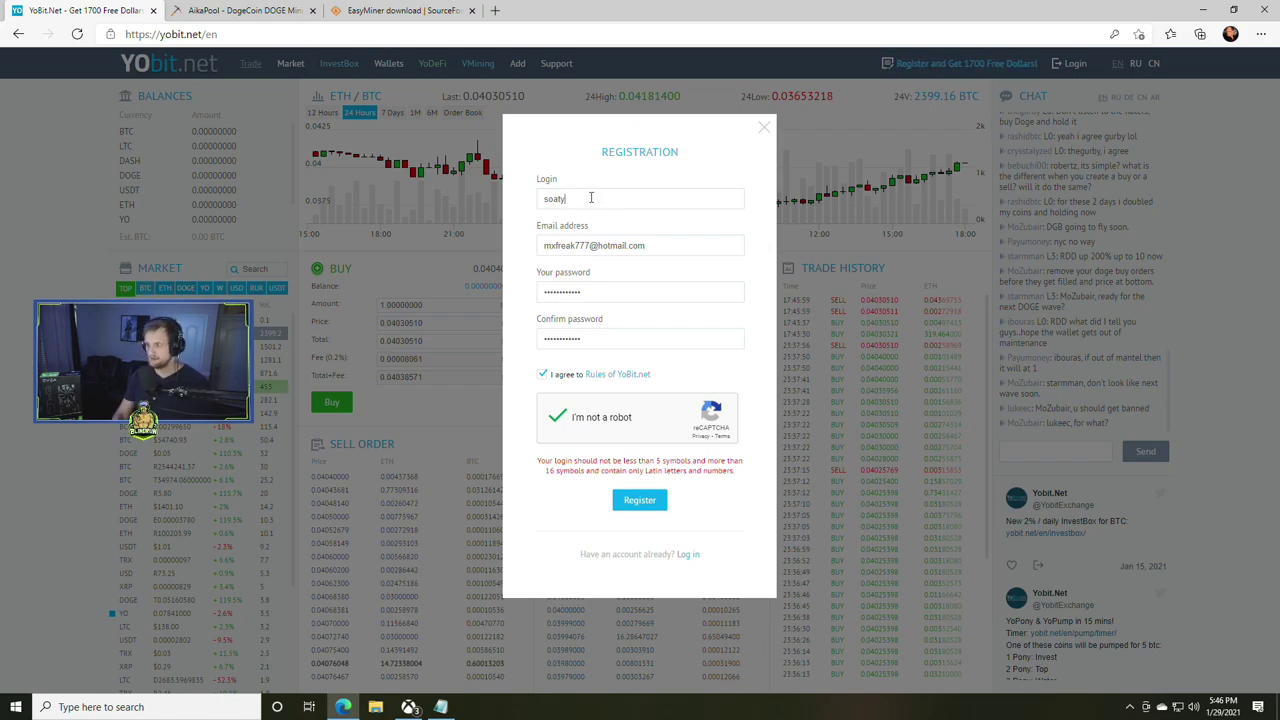
pyautogui.press('Return')
pyautogui.click(790, 162)
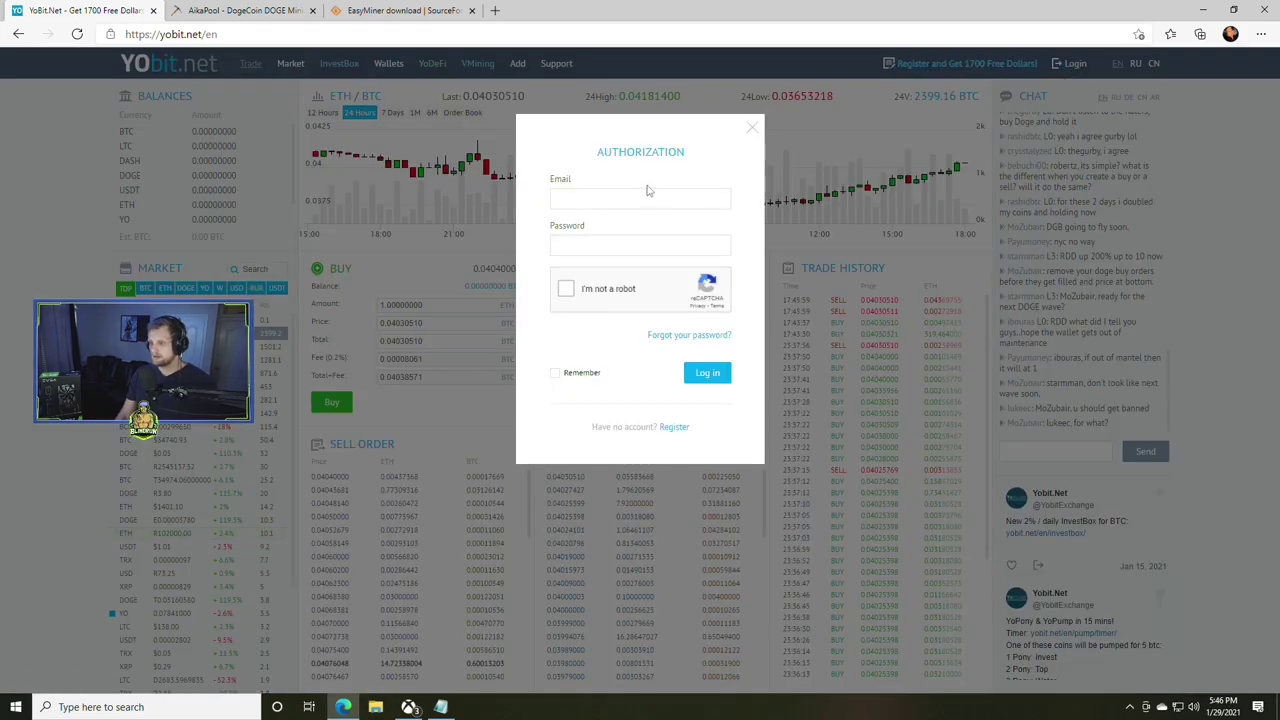
# - Log in to the new YoBit account with the saved e-mail and password
pyautogui.click(639, 197)
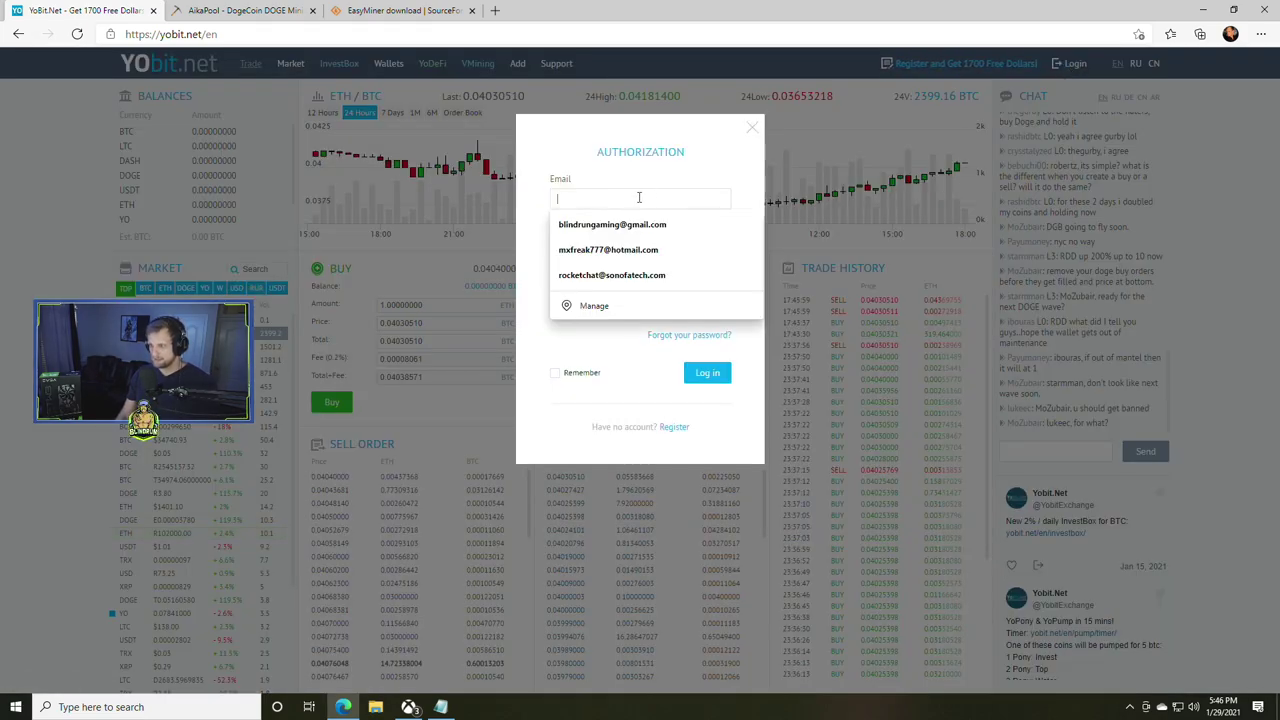
pyautogui.click(608, 249)
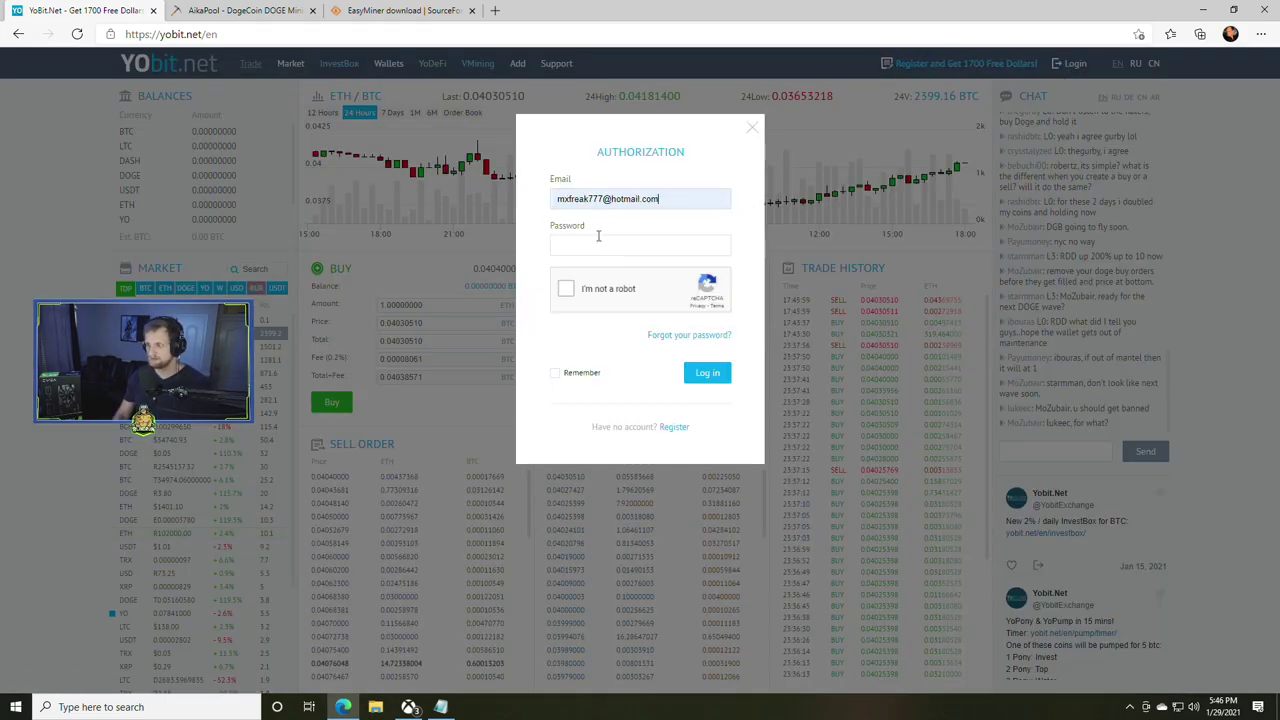
pyautogui.click(600, 244)
pyautogui.click(566, 288)
pyautogui.click(712, 374)
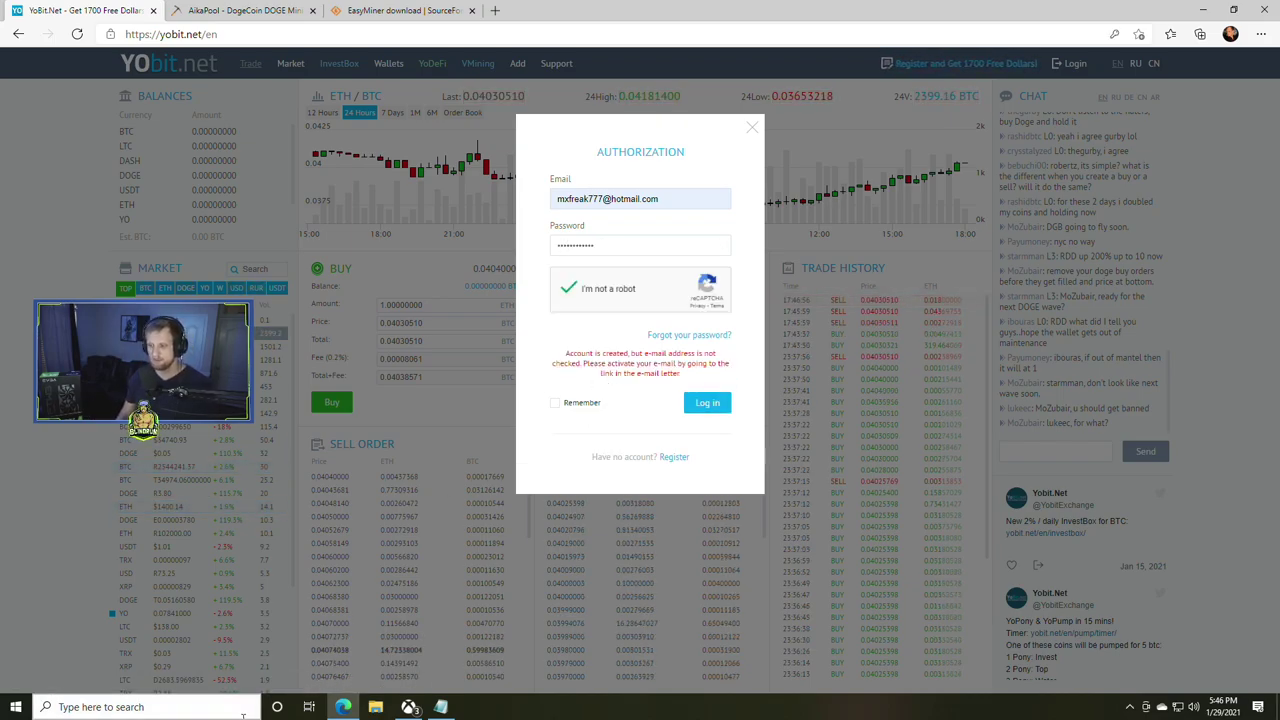
# - Launch the Mail app from Windows search to find the confirmation letter
pyautogui.click(150, 706)
pyautogui.write('no')
pyautogui.press('BackSpace')
pyautogui.press('BackSpace')
pyautogui.write('mail')
pyautogui.press('Return')
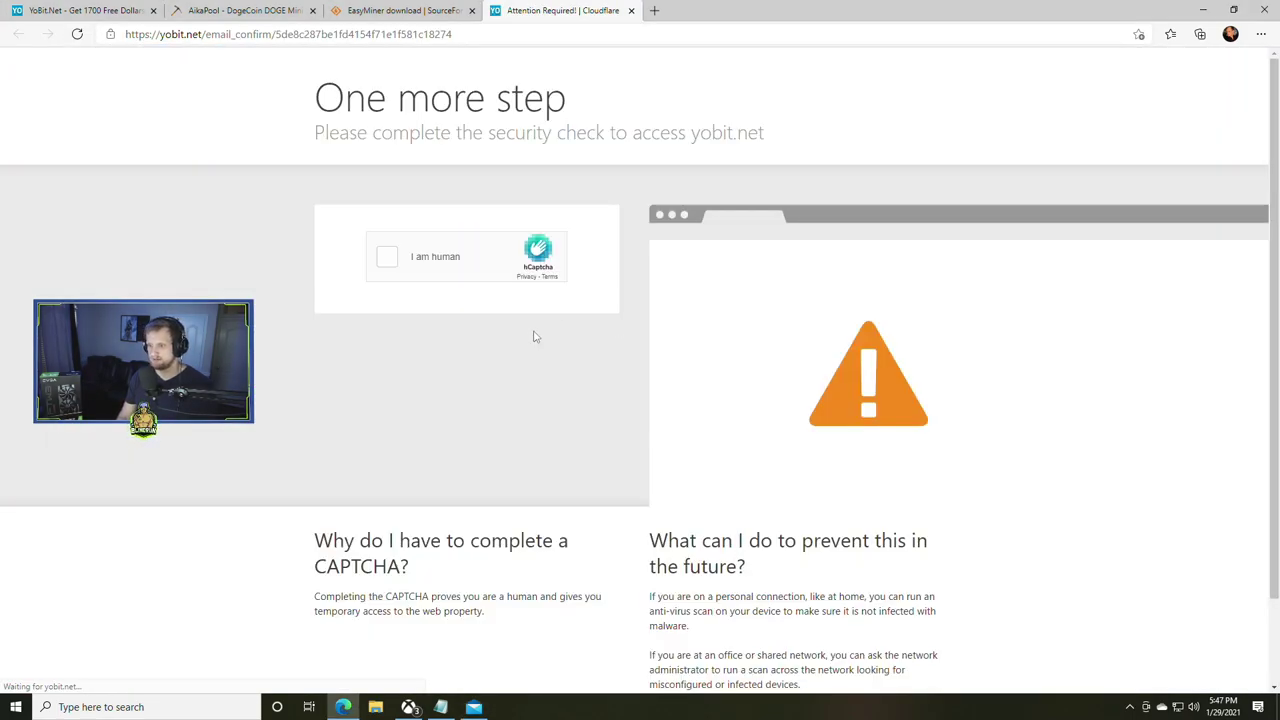
# - Solve the boat hCaptcha challenge and close the 'E-mail is confirmed' message
pyautogui.click(387, 257)
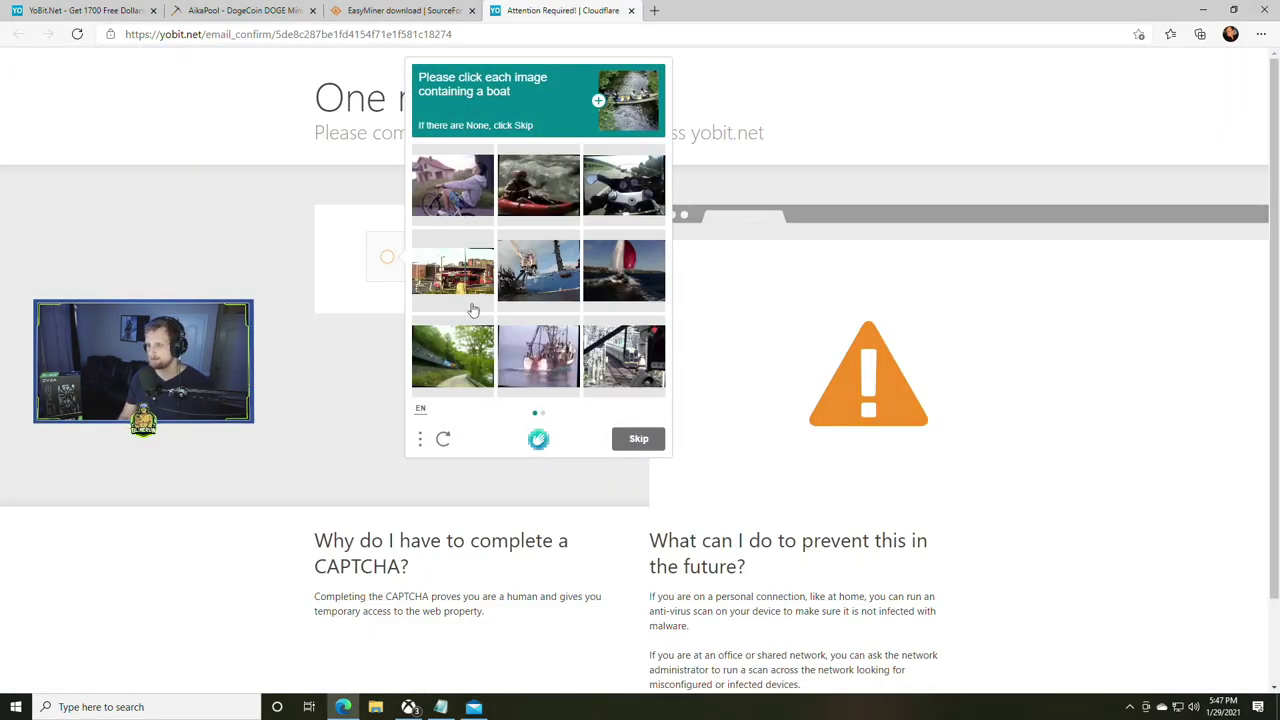
pyautogui.click(520, 192)
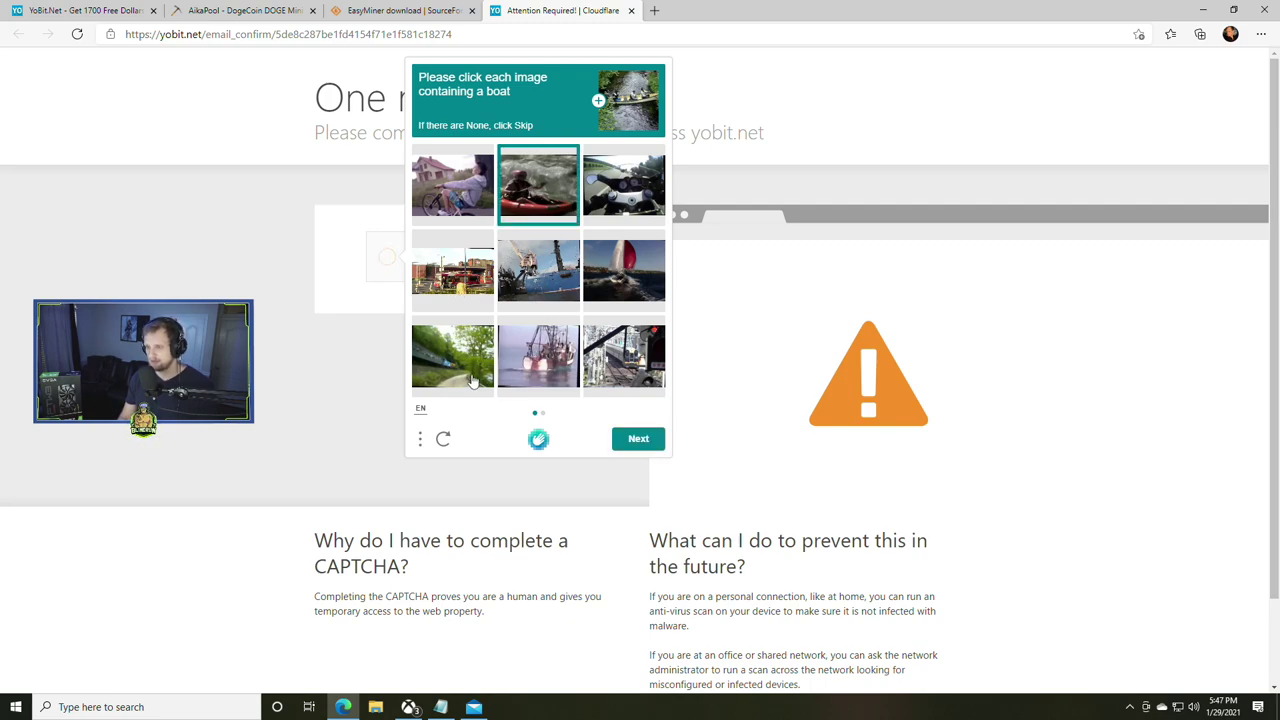
pyautogui.click(642, 436)
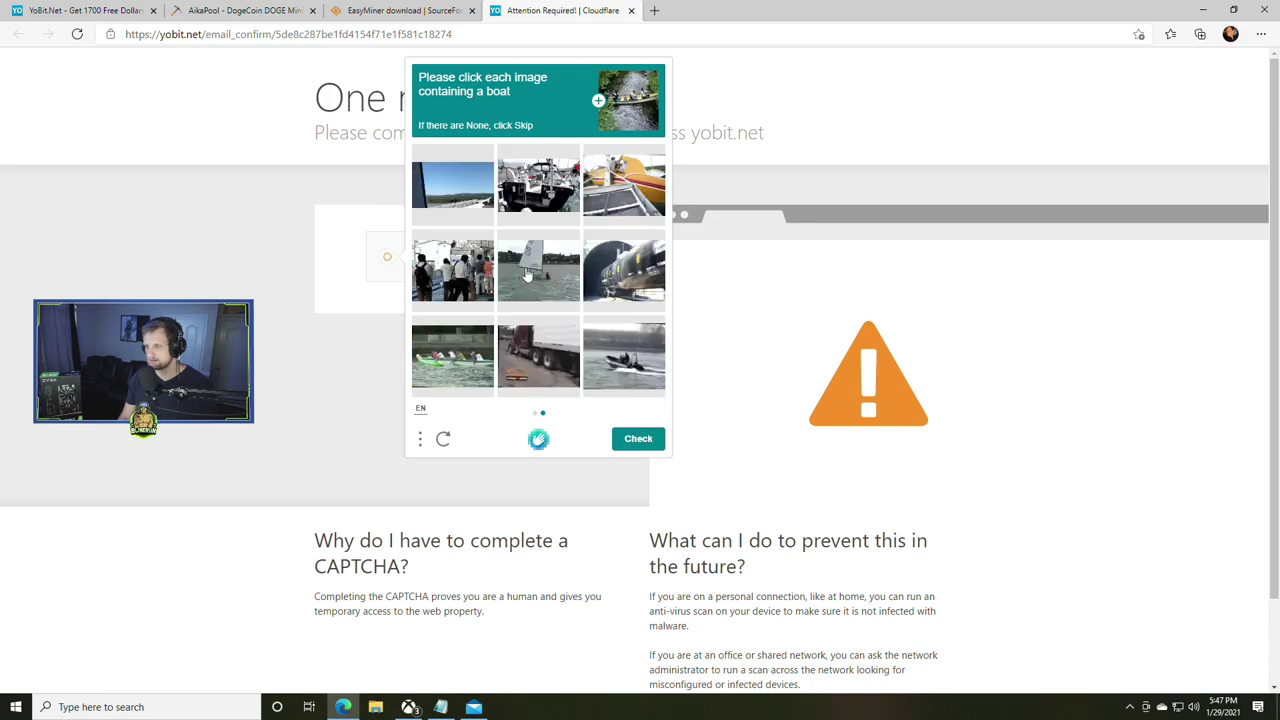
pyautogui.click(528, 275)
pyautogui.click(452, 356)
pyautogui.click(623, 356)
pyautogui.click(639, 444)
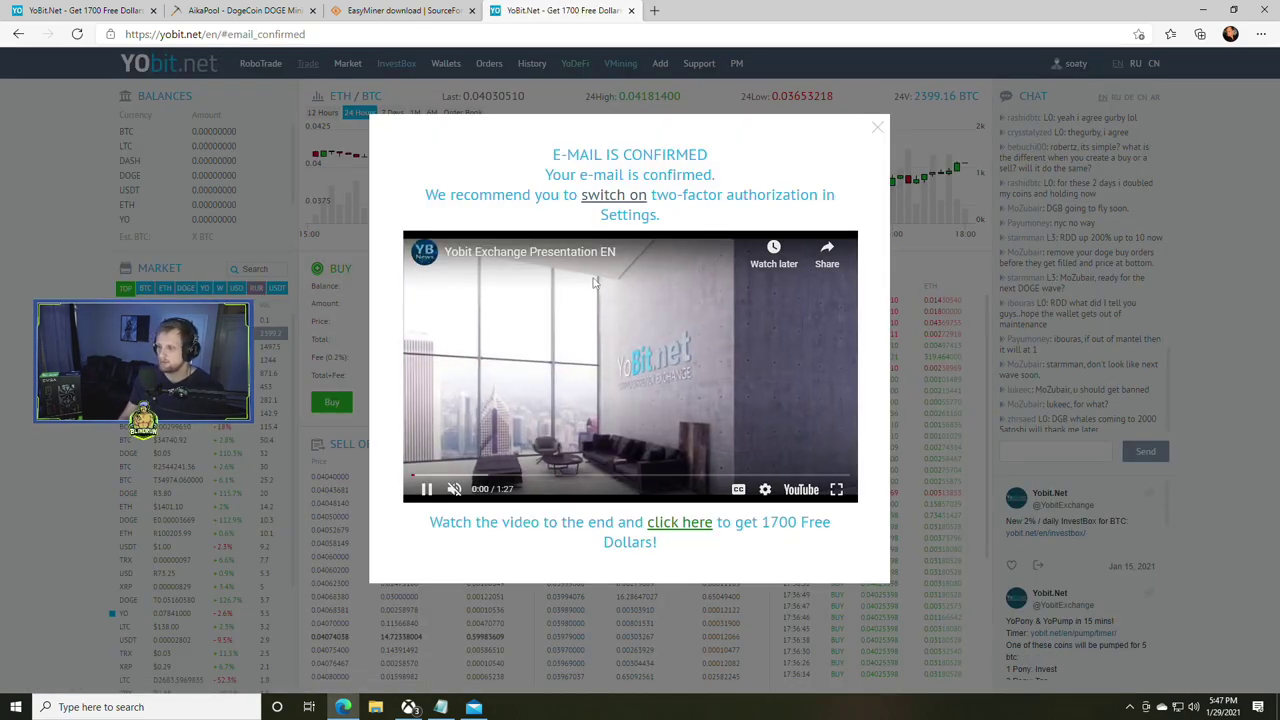
pyautogui.click(877, 130)
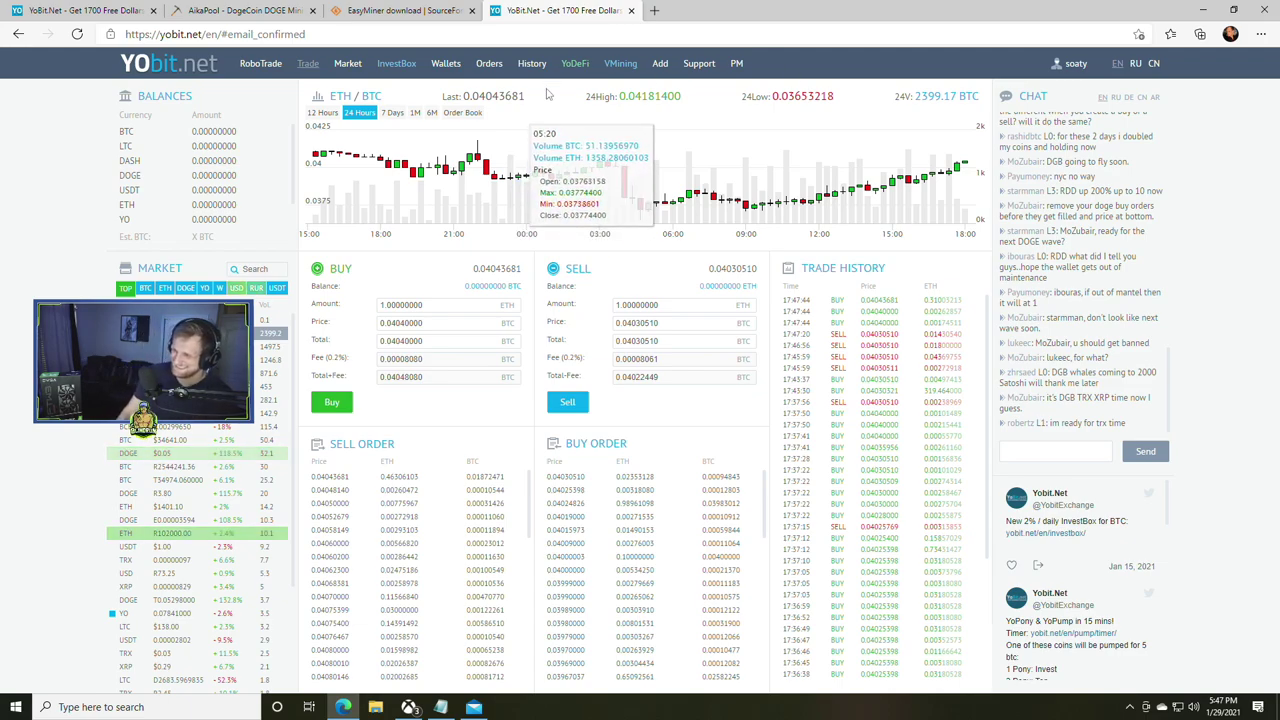
# - Reveal the DOGE deposit address in YoBit wallets and paste it into Notepad
pyautogui.click(446, 64)
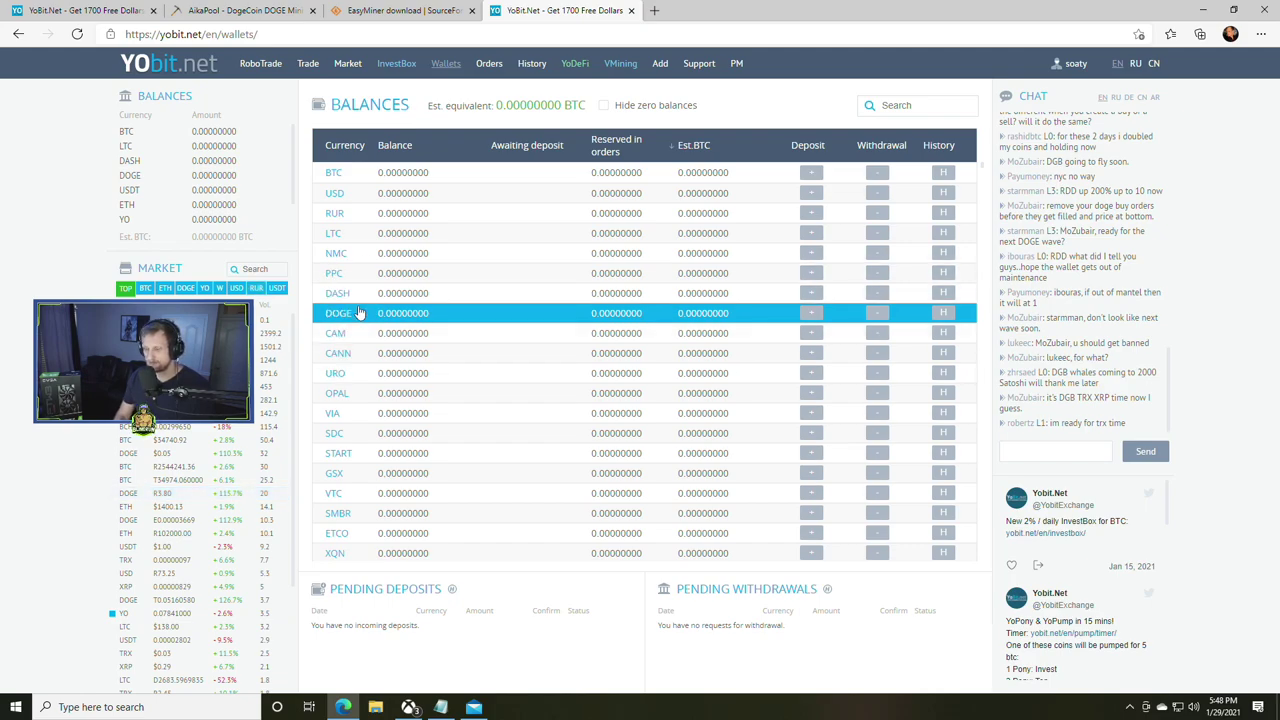
pyautogui.click(820, 313)
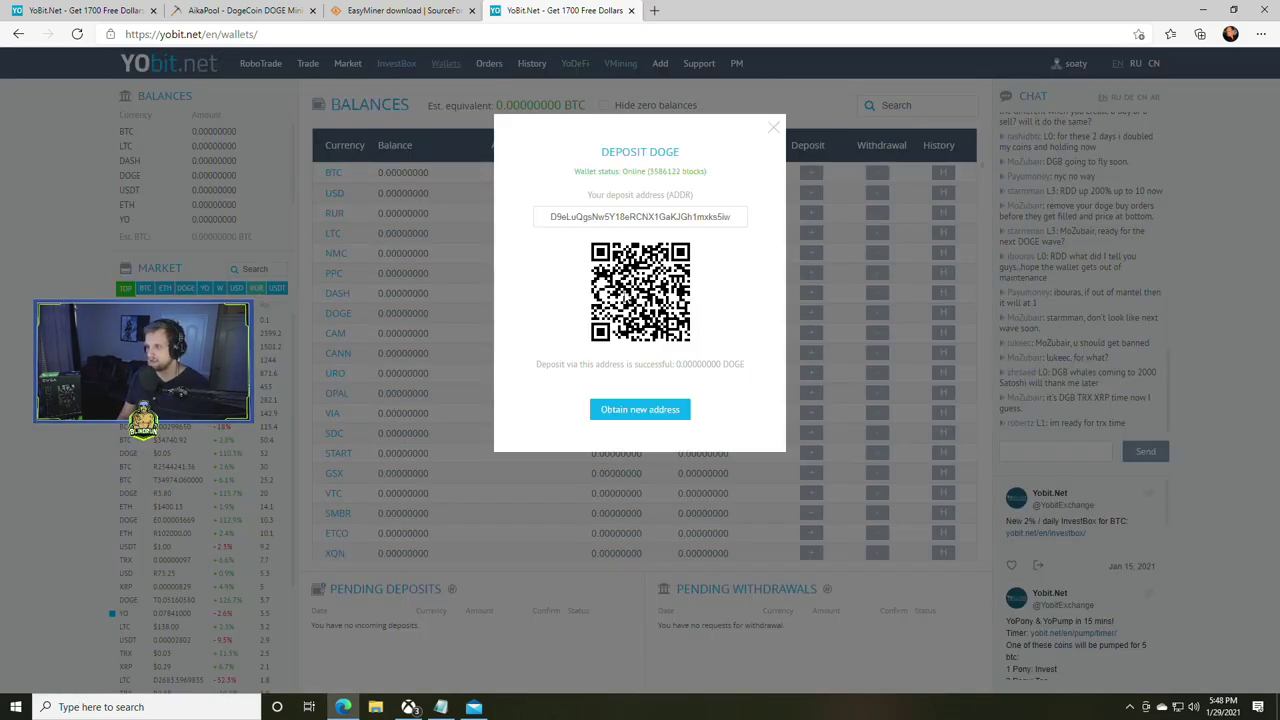
pyautogui.click(621, 215)
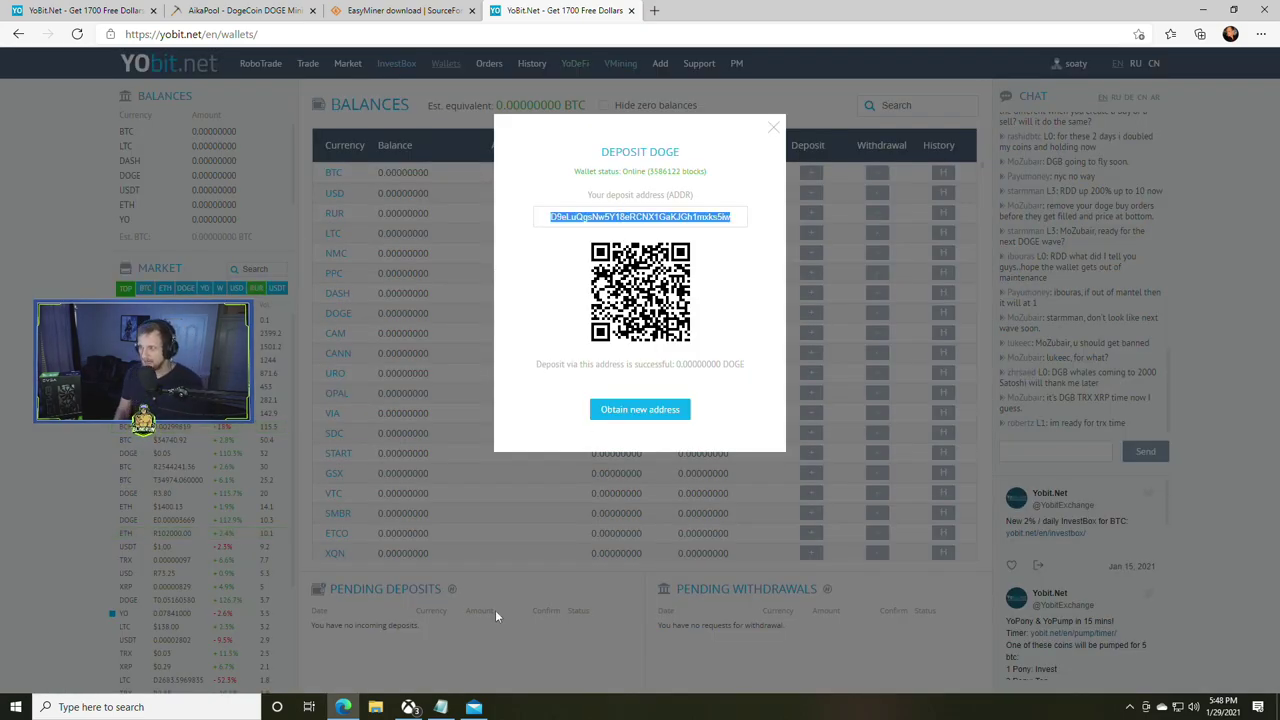
pyautogui.click(150, 706)
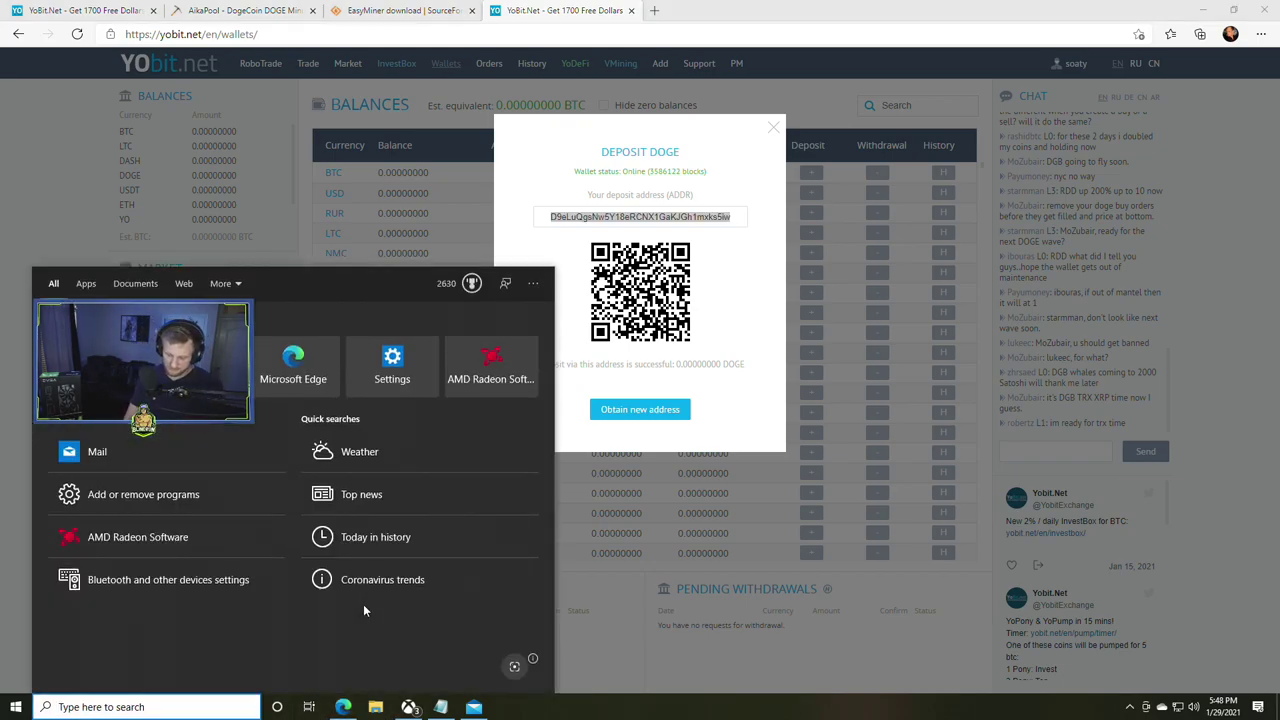
pyautogui.write('notepad')
pyautogui.press('Return')
pyautogui.write('D9eLuQgsNw5Y18eRCNX1GaKJGh1mxks5iw')
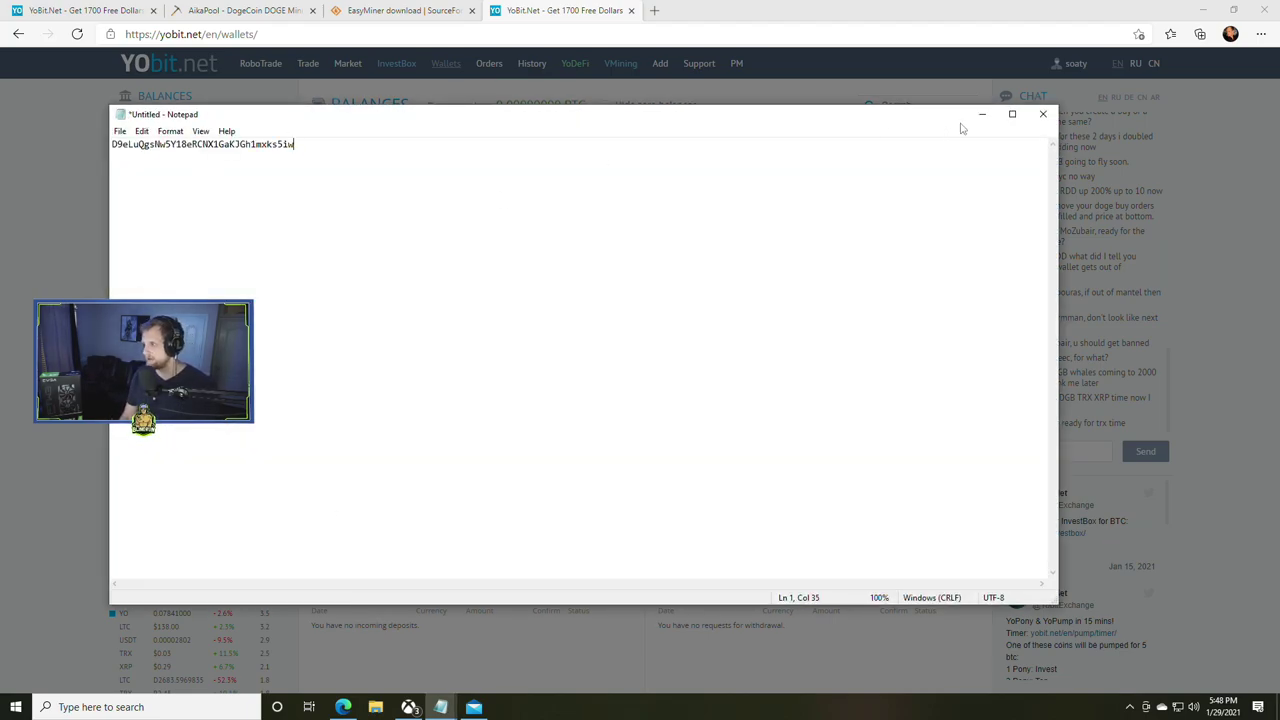
# - Minimize Notepad, close the duplicate YoBit tab, reorder tabs, and close the DOGE deposit dialog
pyautogui.click(981, 115)
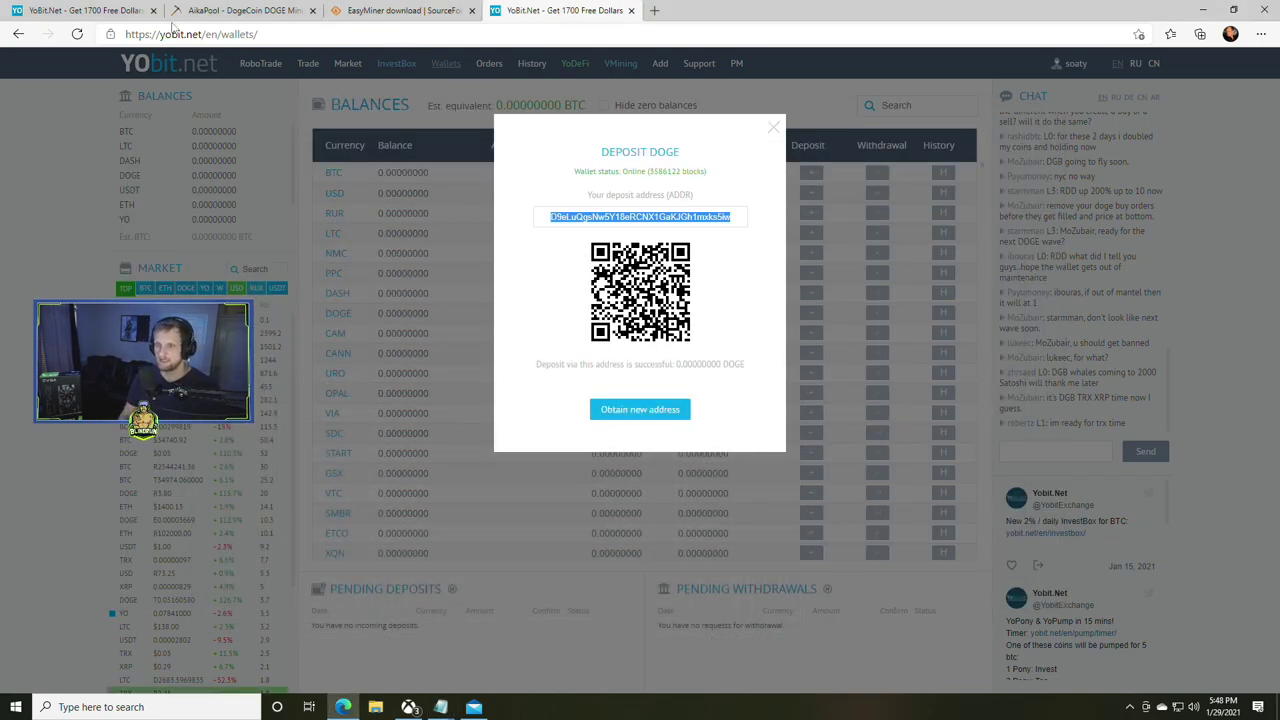
pyautogui.click(85, 10)
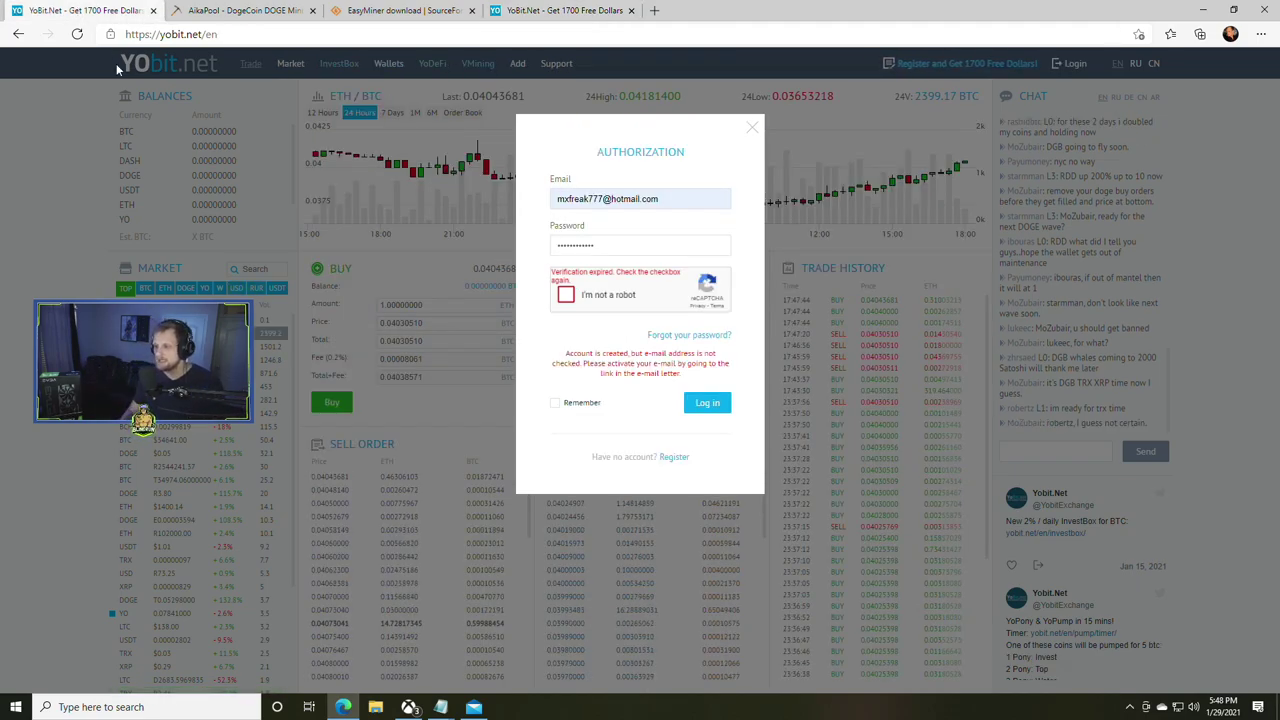
pyautogui.click(752, 127)
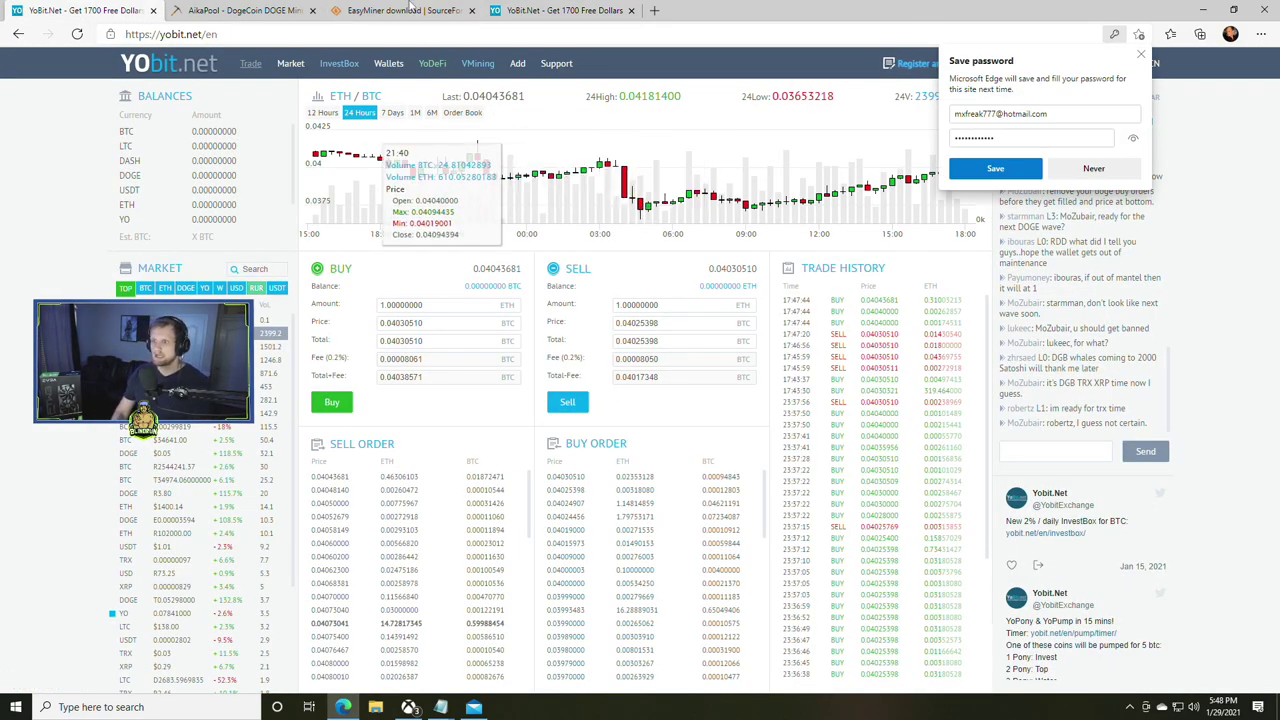
pyautogui.click(153, 10)
pyautogui.moveTo(540, 10); pyautogui.dragTo(120, 28)
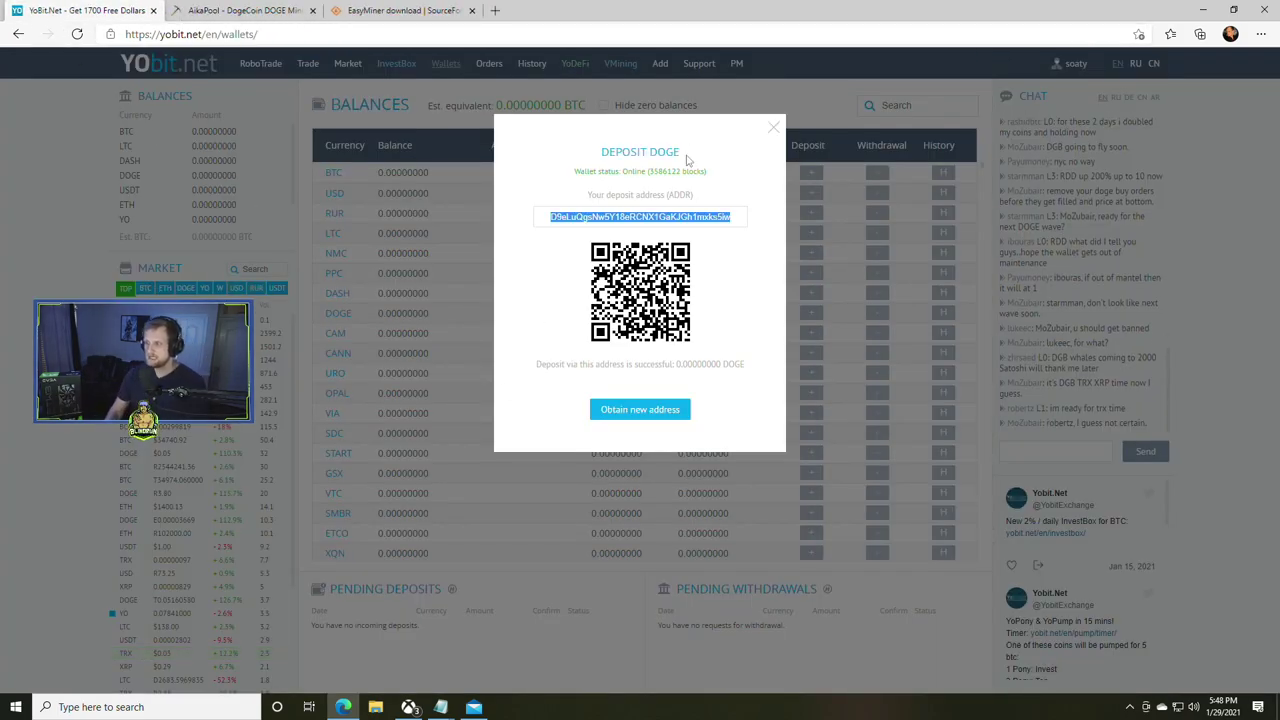
pyautogui.click(773, 127)
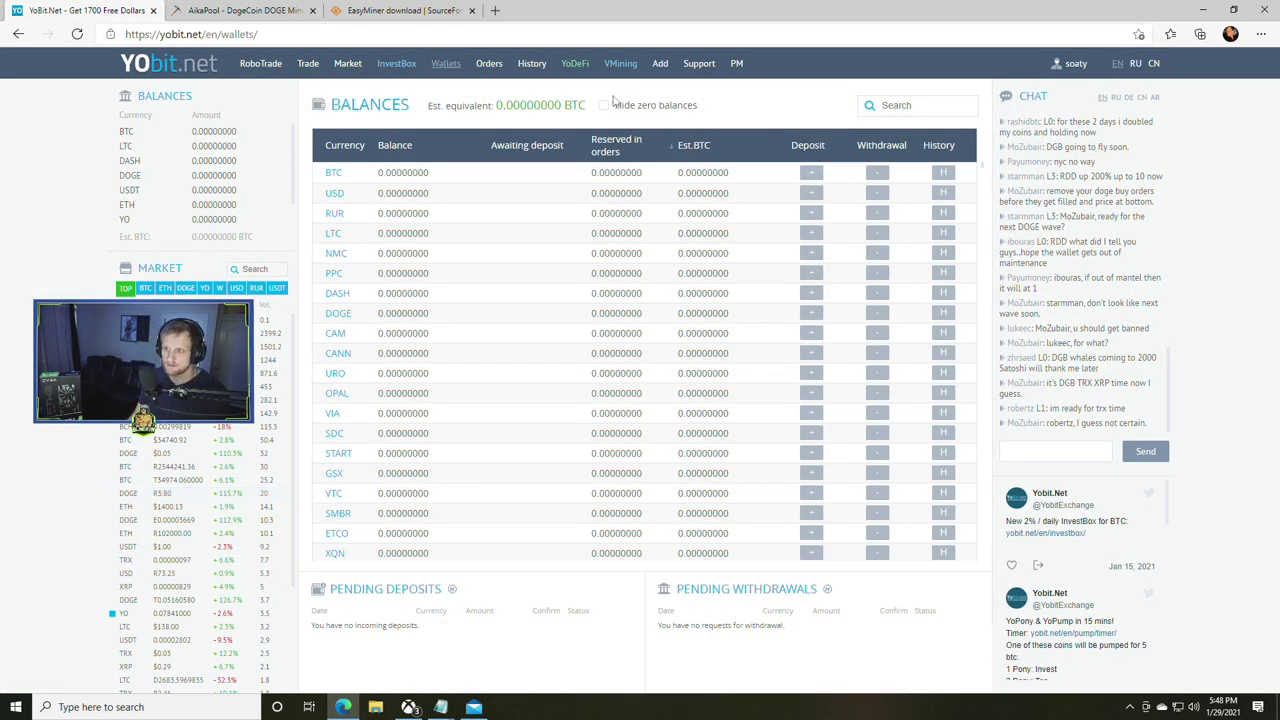
# - On AikaPool's Sign Up form, enter a username and the password with its confirmation
pyautogui.hotkey('ctrl', 'Tab')
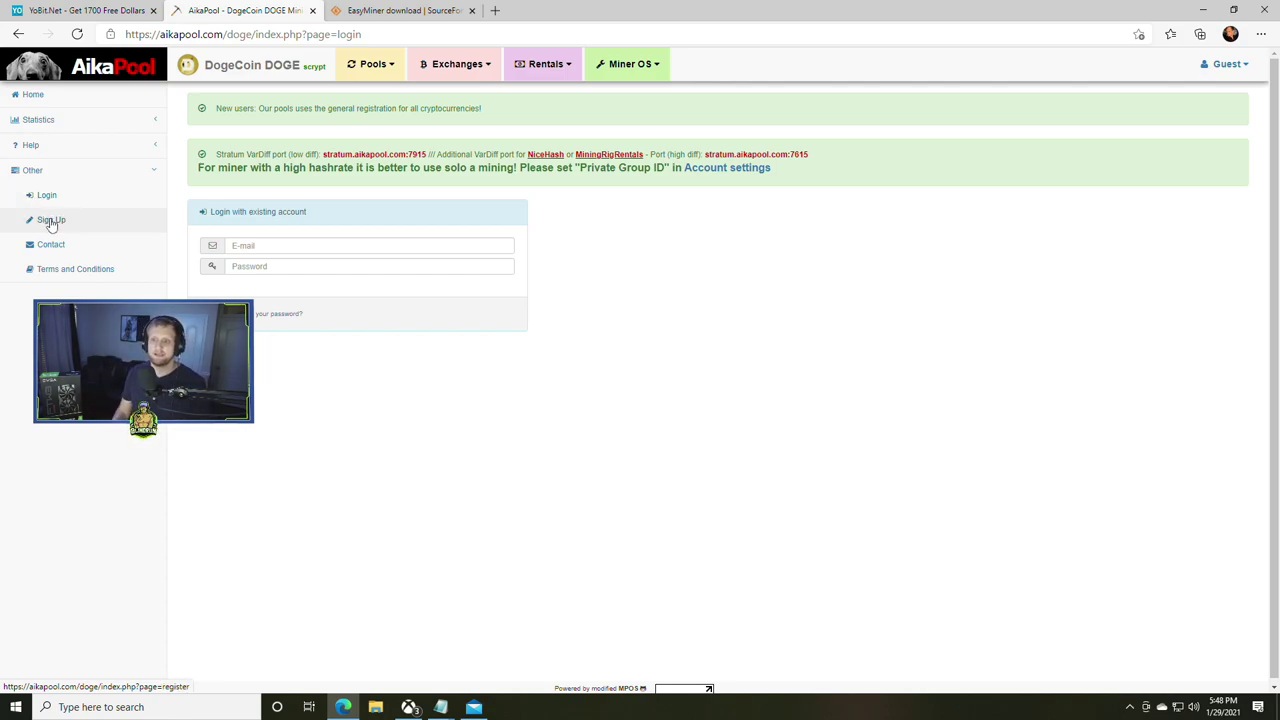
pyautogui.click(352, 260)
pyautogui.write('so')
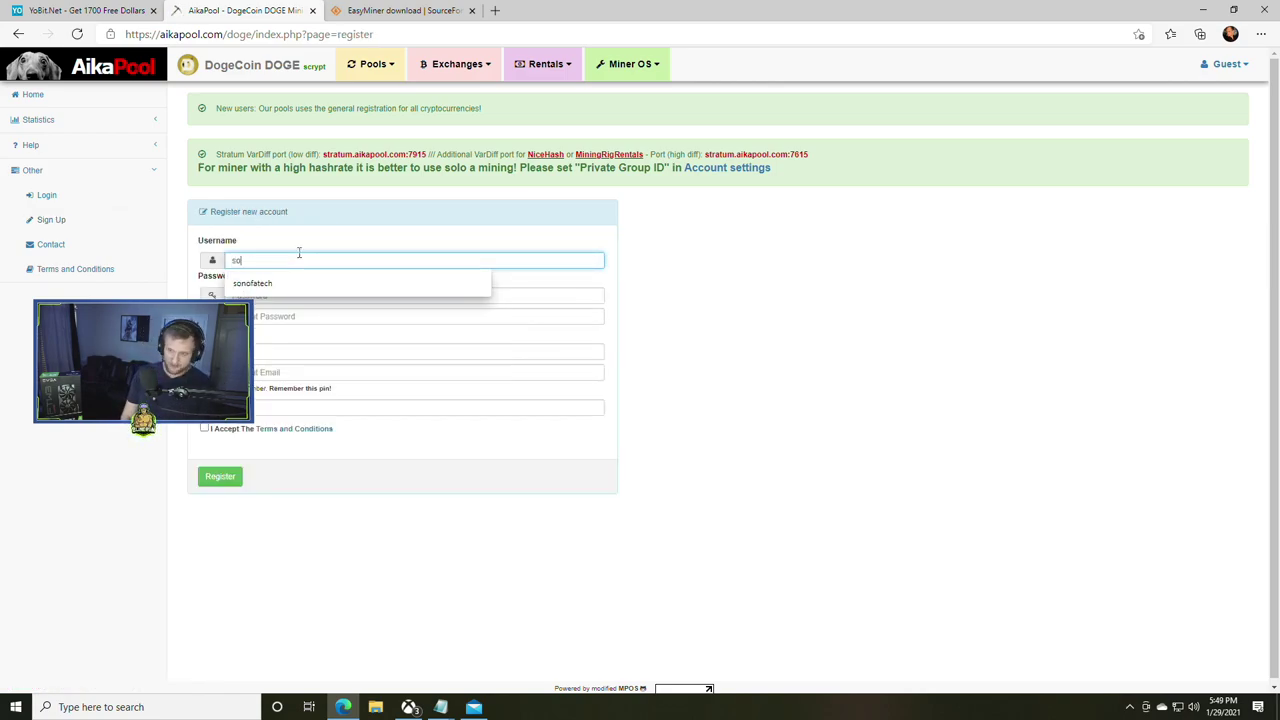
pyautogui.write('aty')
pyautogui.press('Tab')
pyautogui.write('*************')
pyautogui.press('Tab')
pyautogui.write('**')
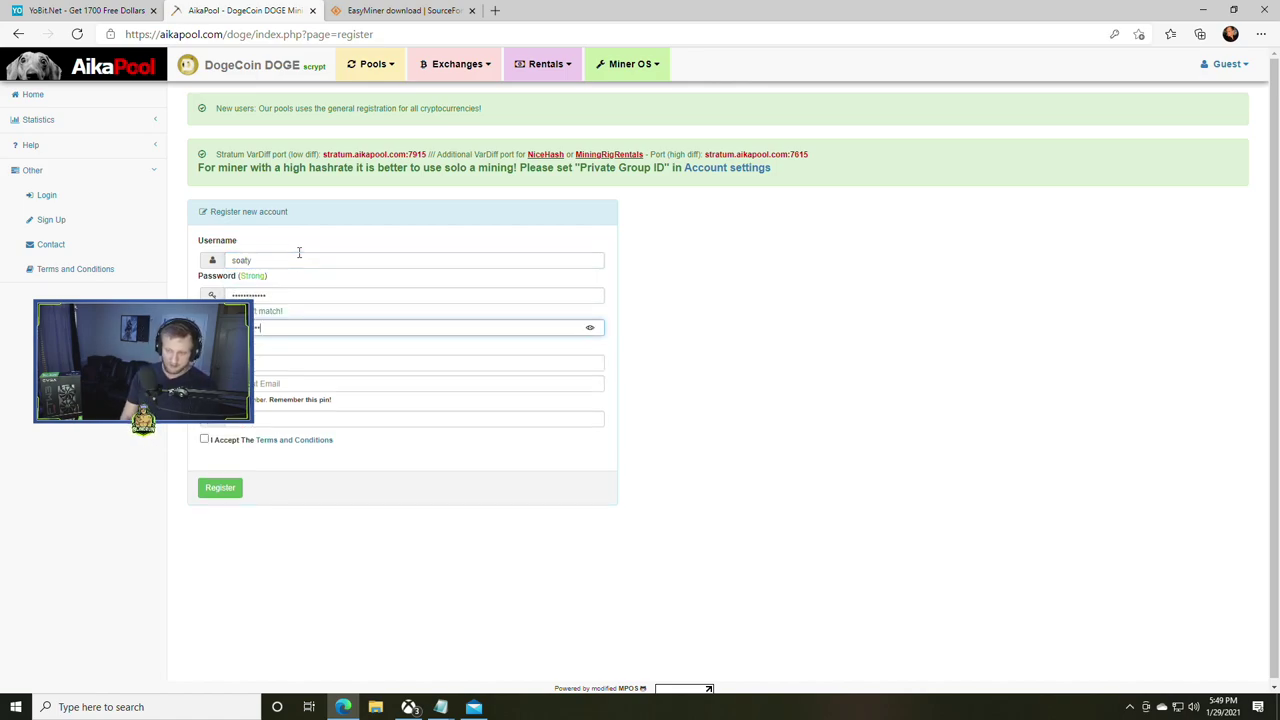
pyautogui.press('Tab')
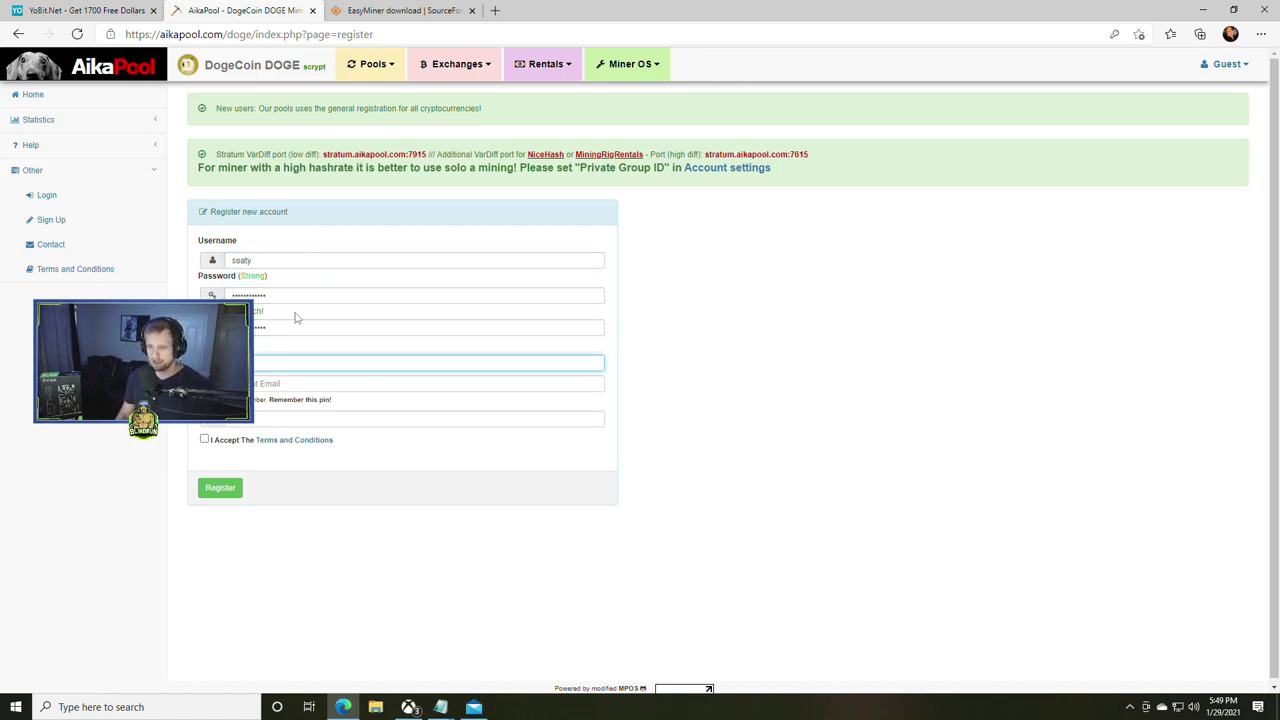
# - Fill in the saved e-mail and PIN, accept the terms, and register the account
pyautogui.click(312, 360)
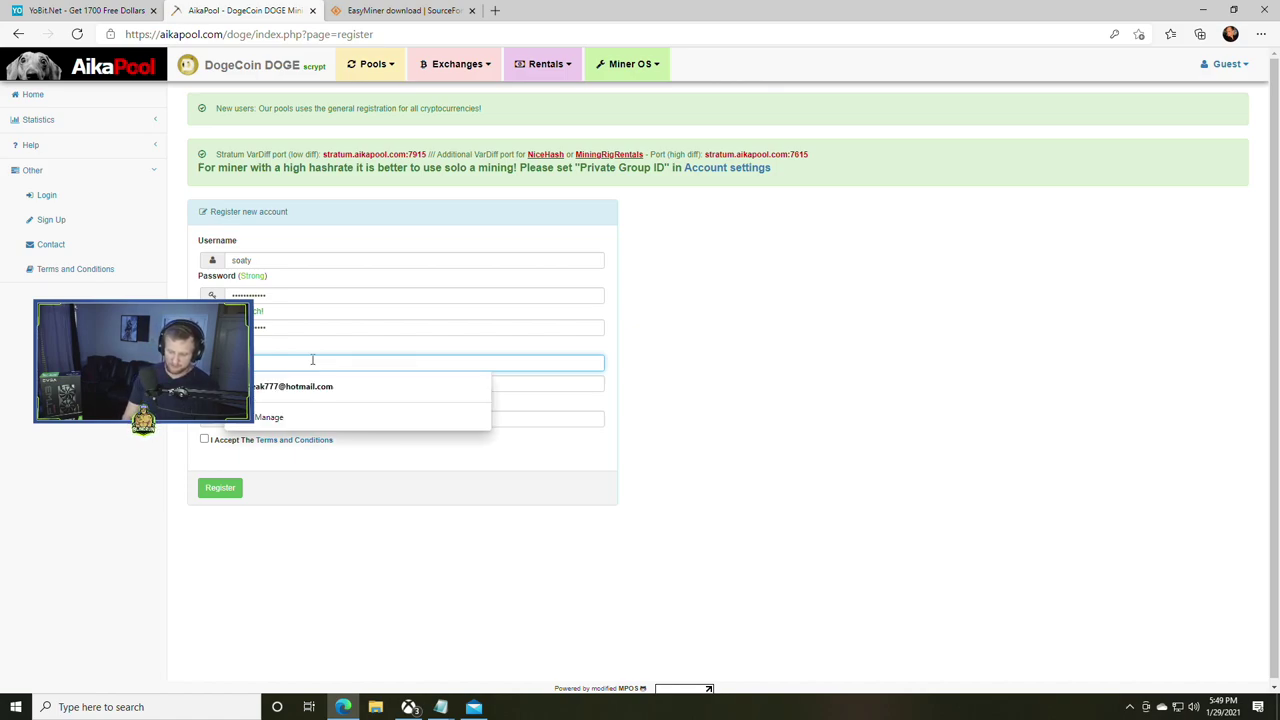
pyautogui.click(297, 386)
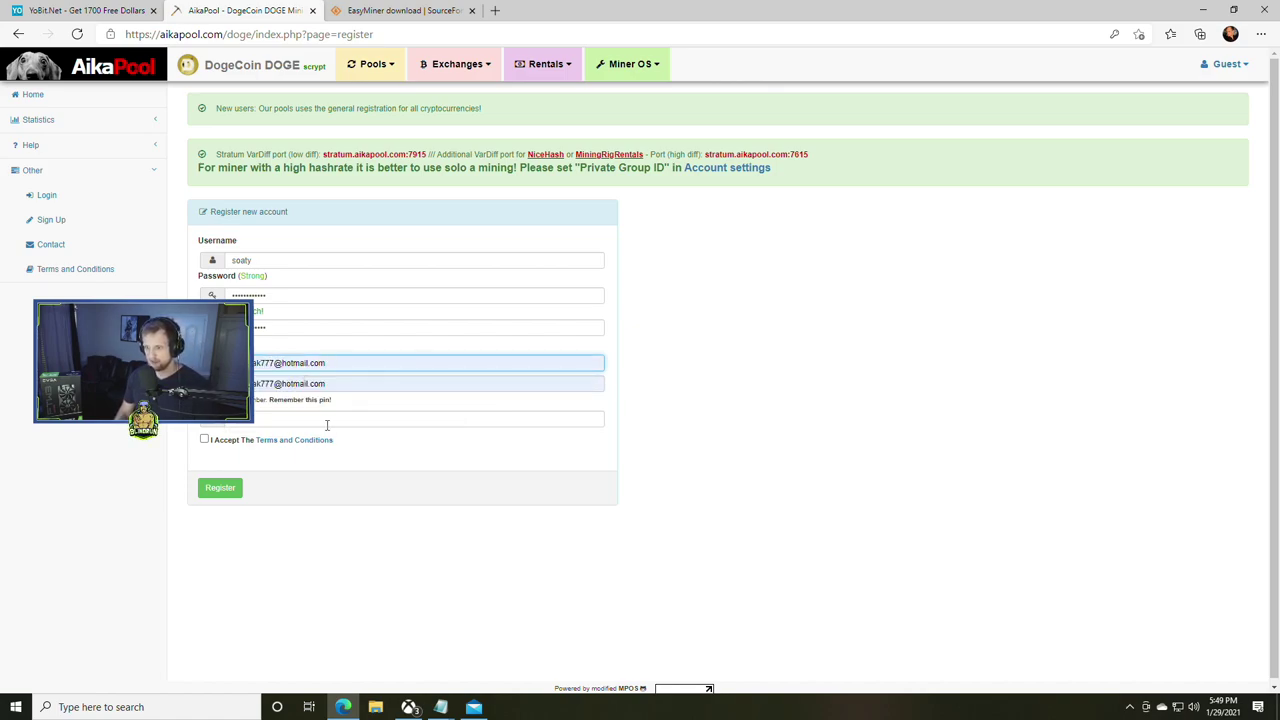
pyautogui.click(302, 420)
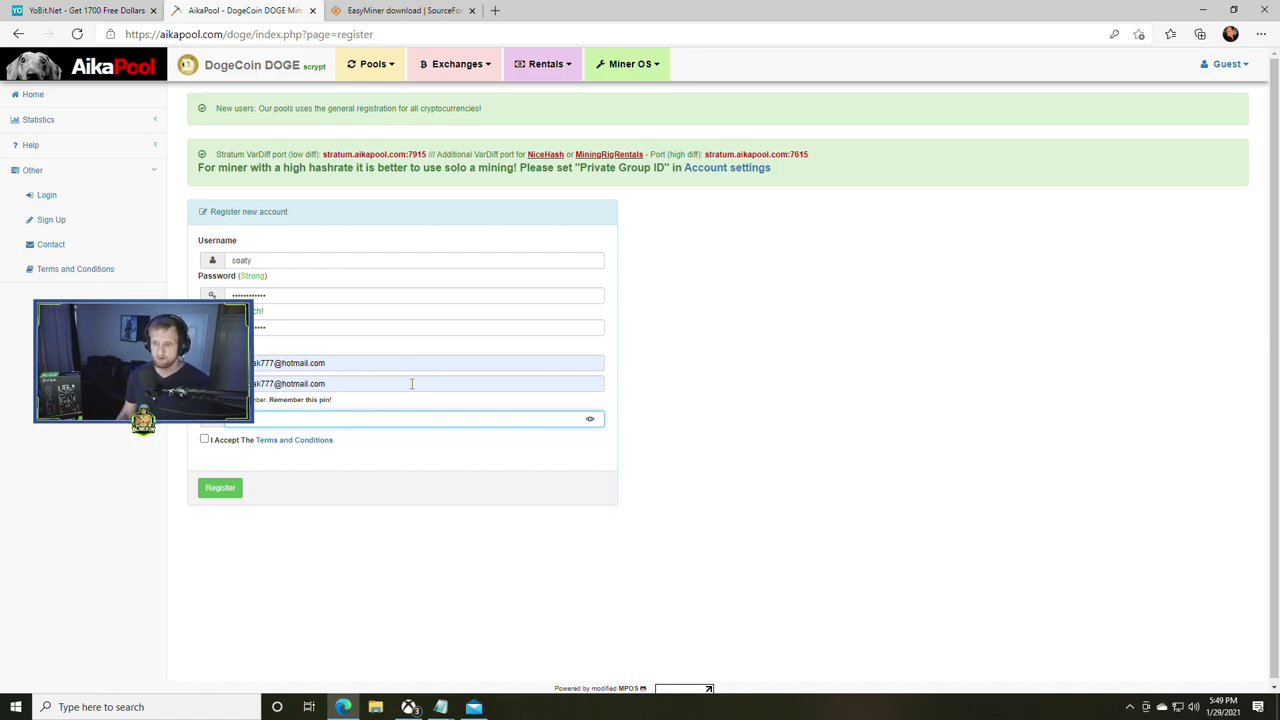
pyautogui.click(204, 439)
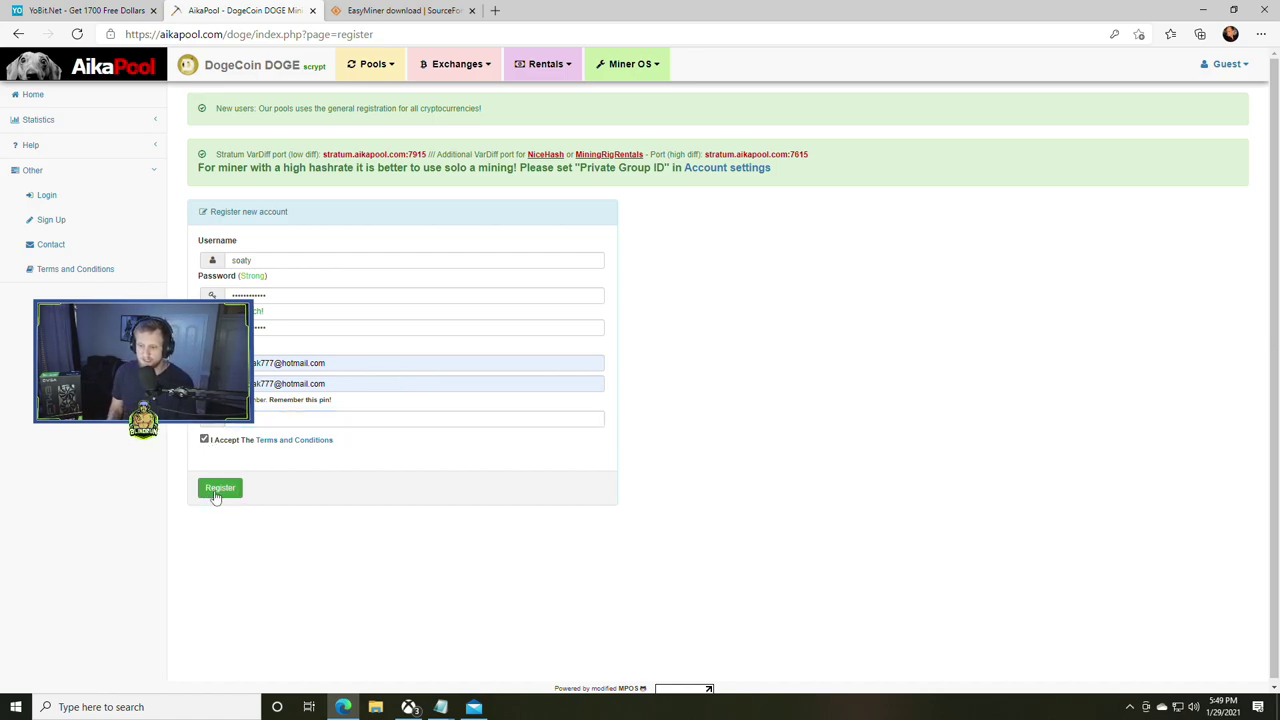
pyautogui.click(215, 494)
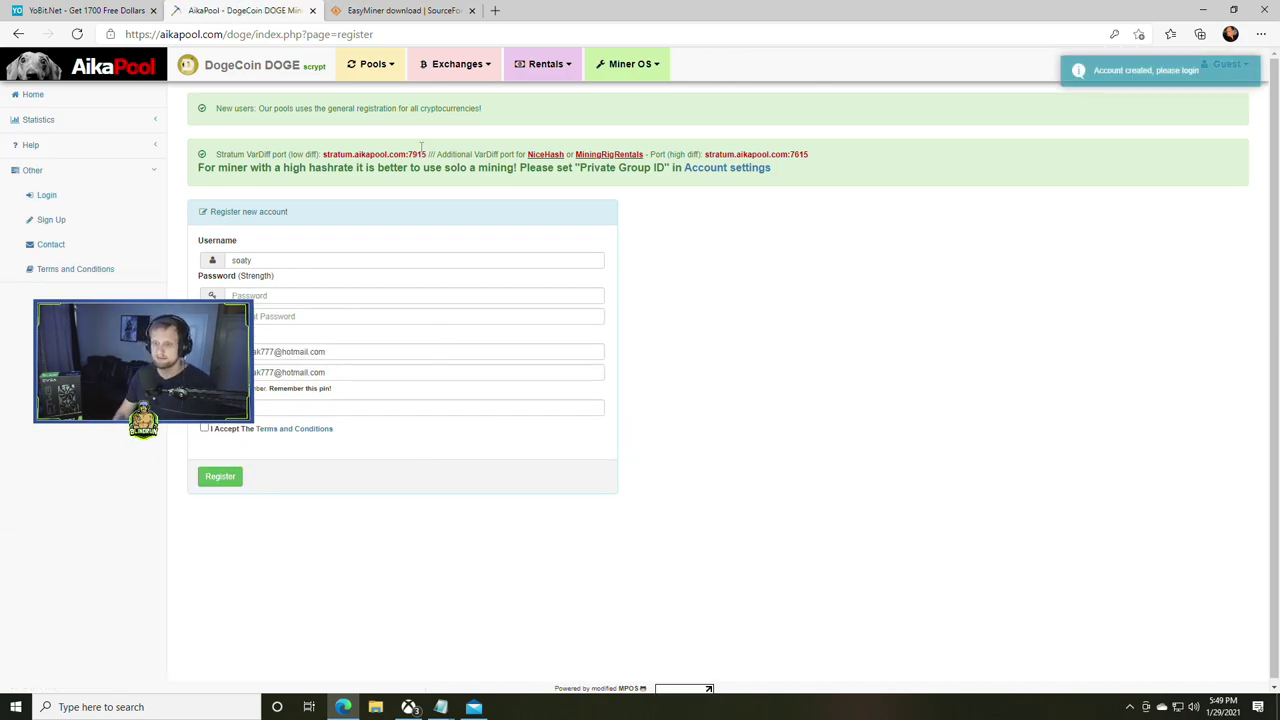
# - Log in to AikaPool with the saved e-mail and account password
pyautogui.click(46, 195)
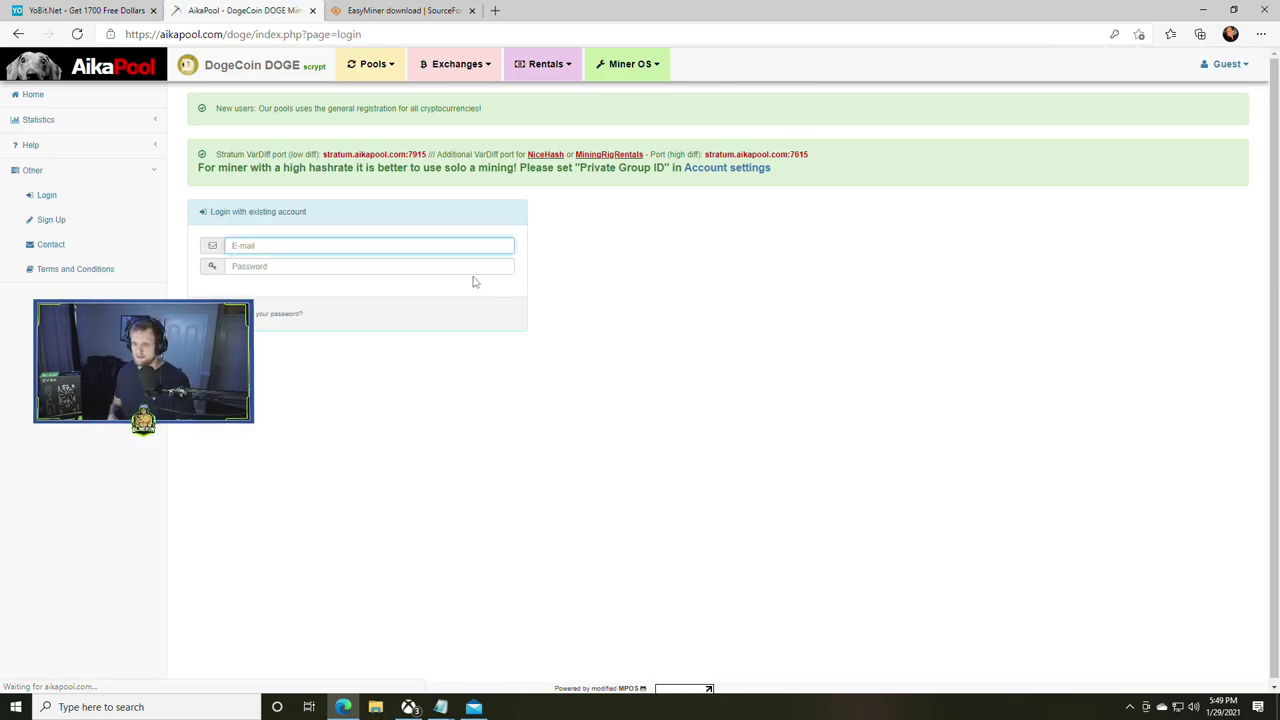
pyautogui.press('Down')
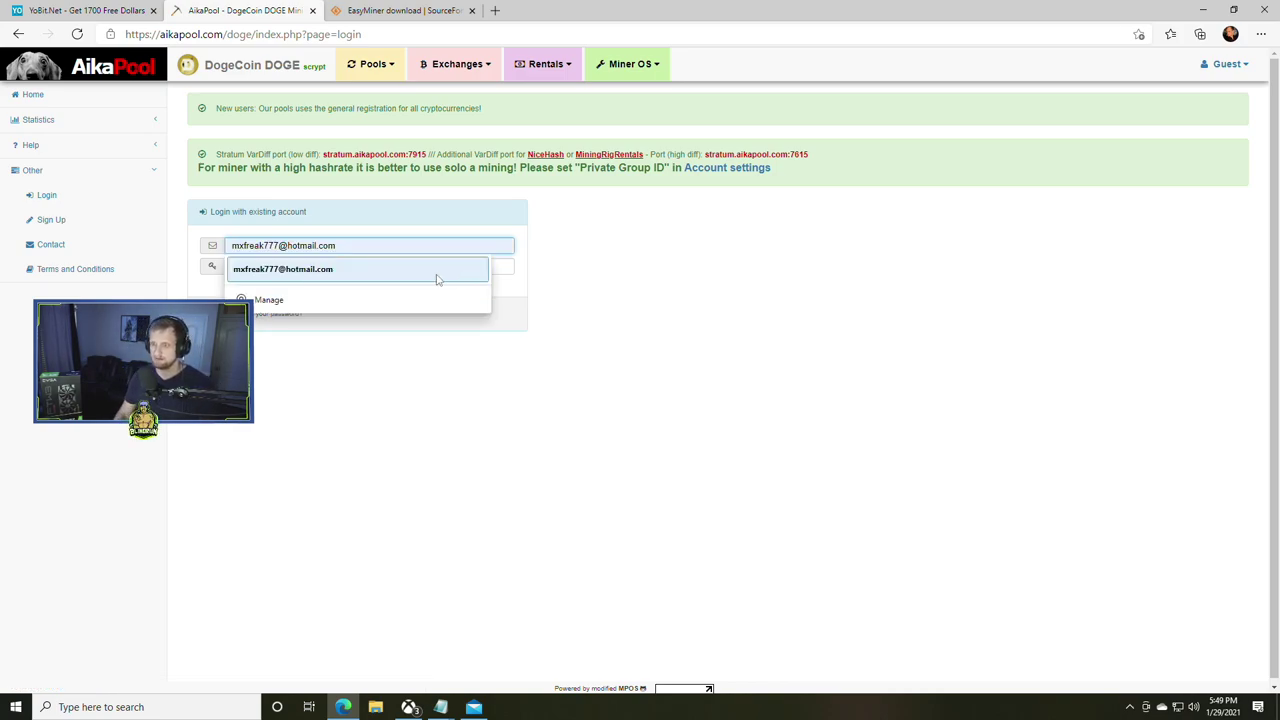
pyautogui.click(432, 279)
pyautogui.click(348, 266)
pyautogui.write('********')
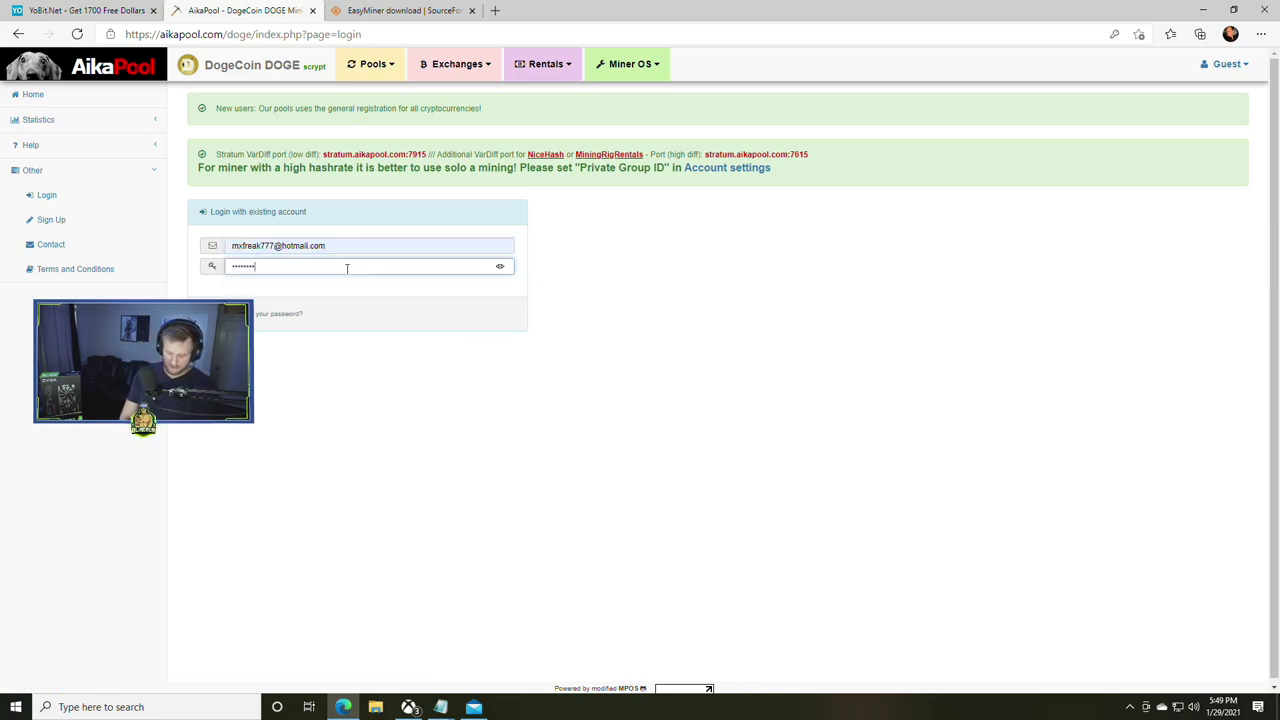
pyautogui.write('****')
pyautogui.press('Return')
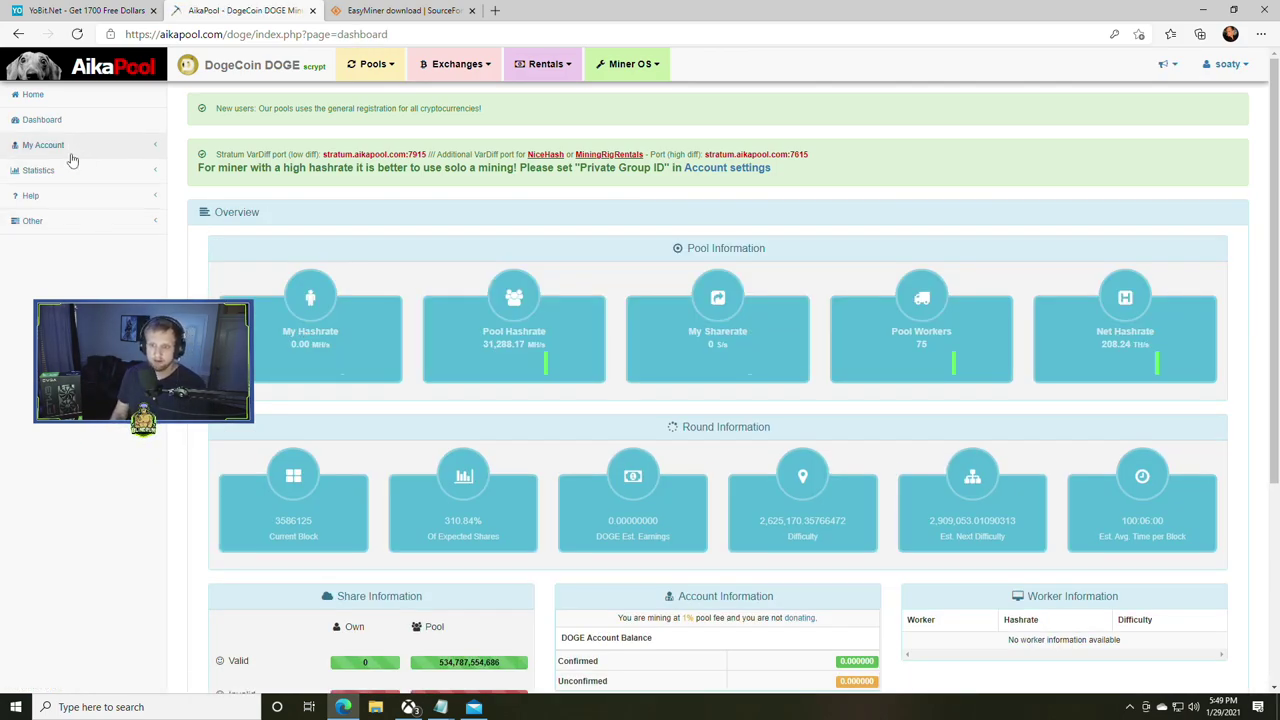
# - Add a worker named 'user' under My Account > My Workers, then go to SourceForge
pyautogui.click(72, 150)
pyautogui.click(58, 196)
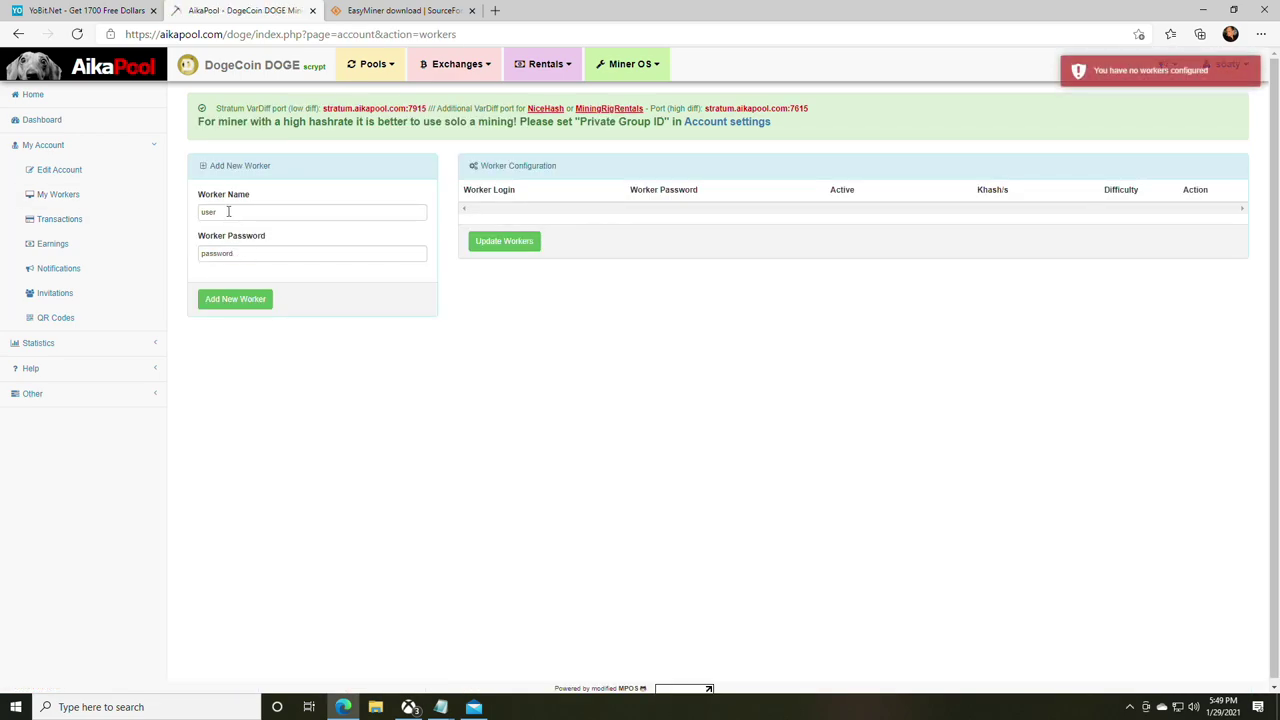
pyautogui.doubleClick(228, 211)
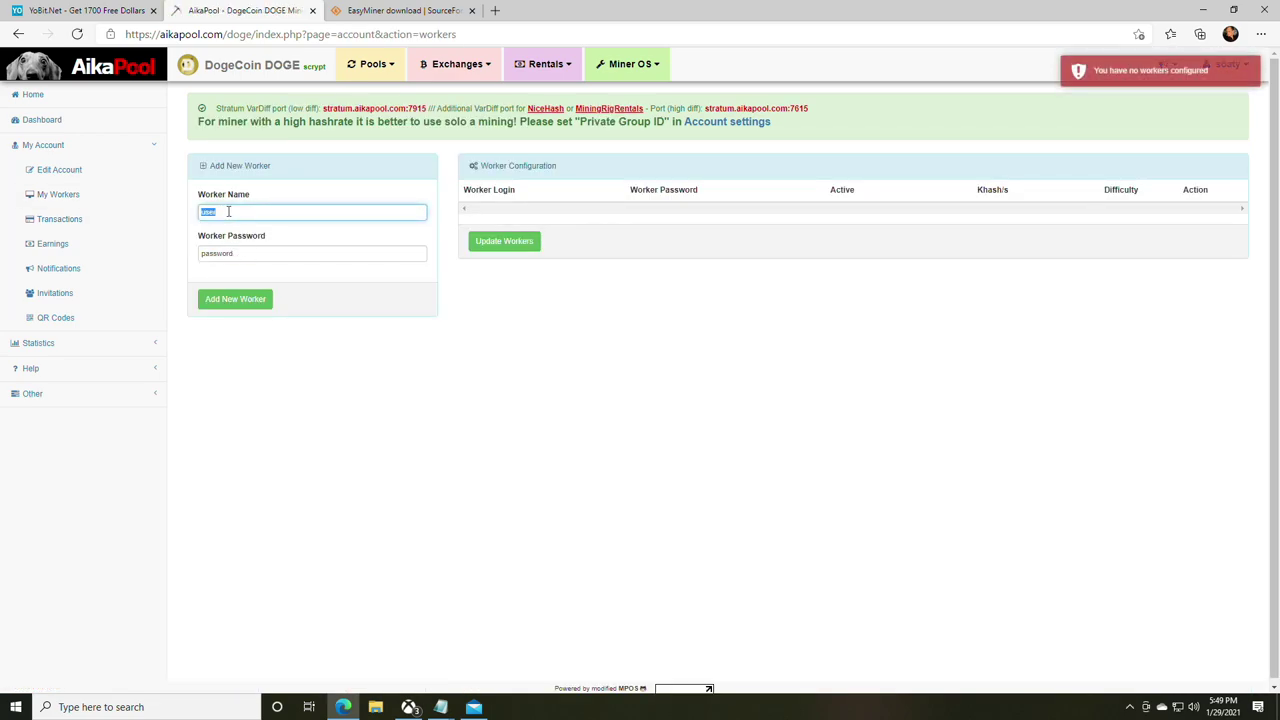
pyautogui.click(236, 300)
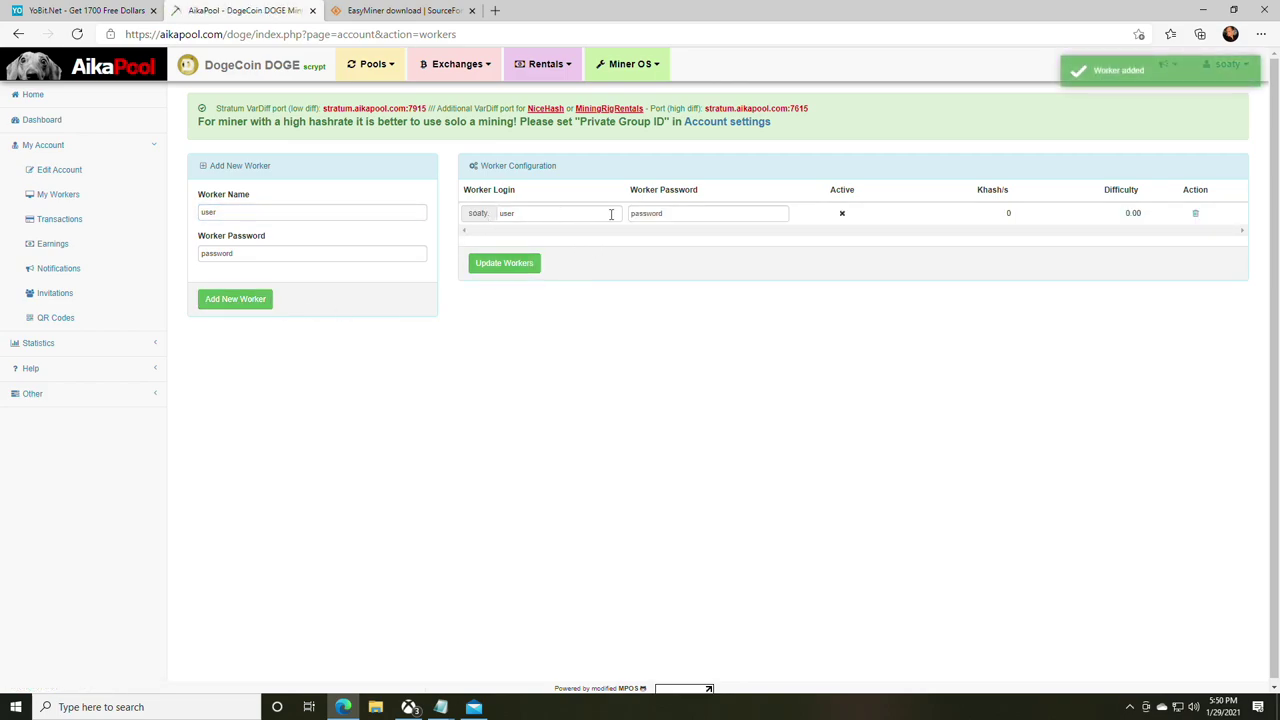
pyautogui.click(688, 215)
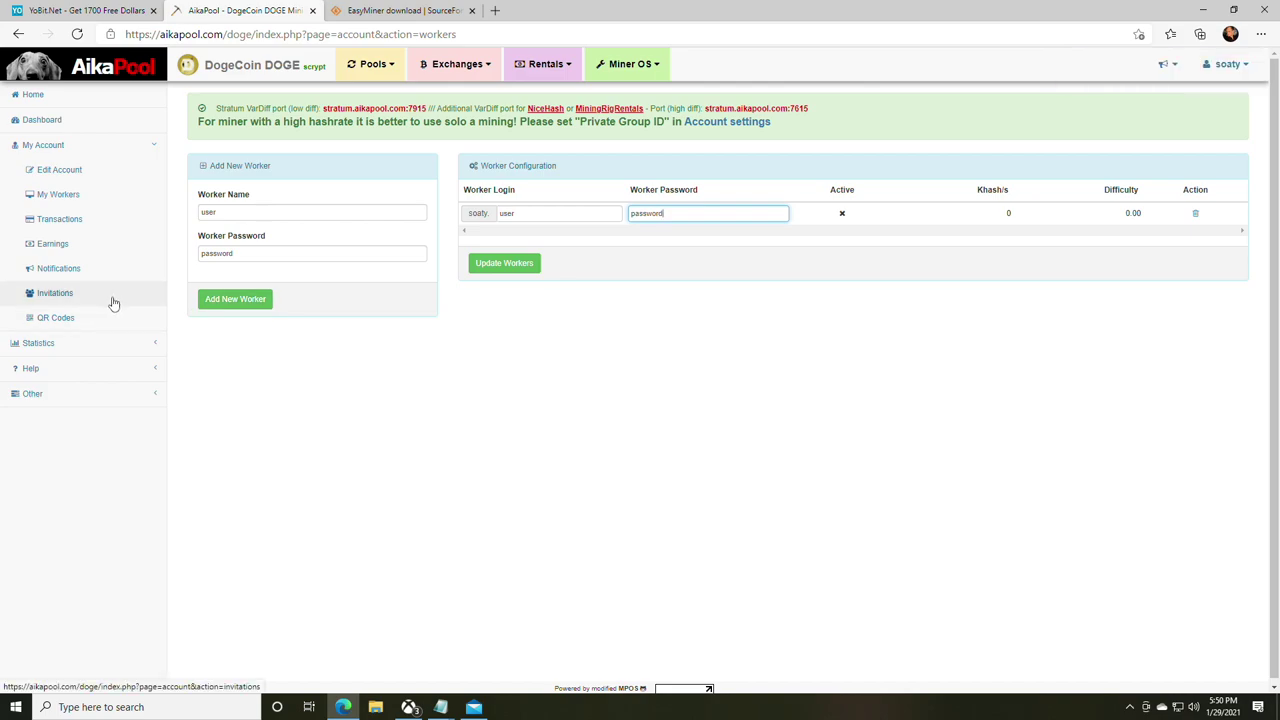
pyautogui.click(400, 10)
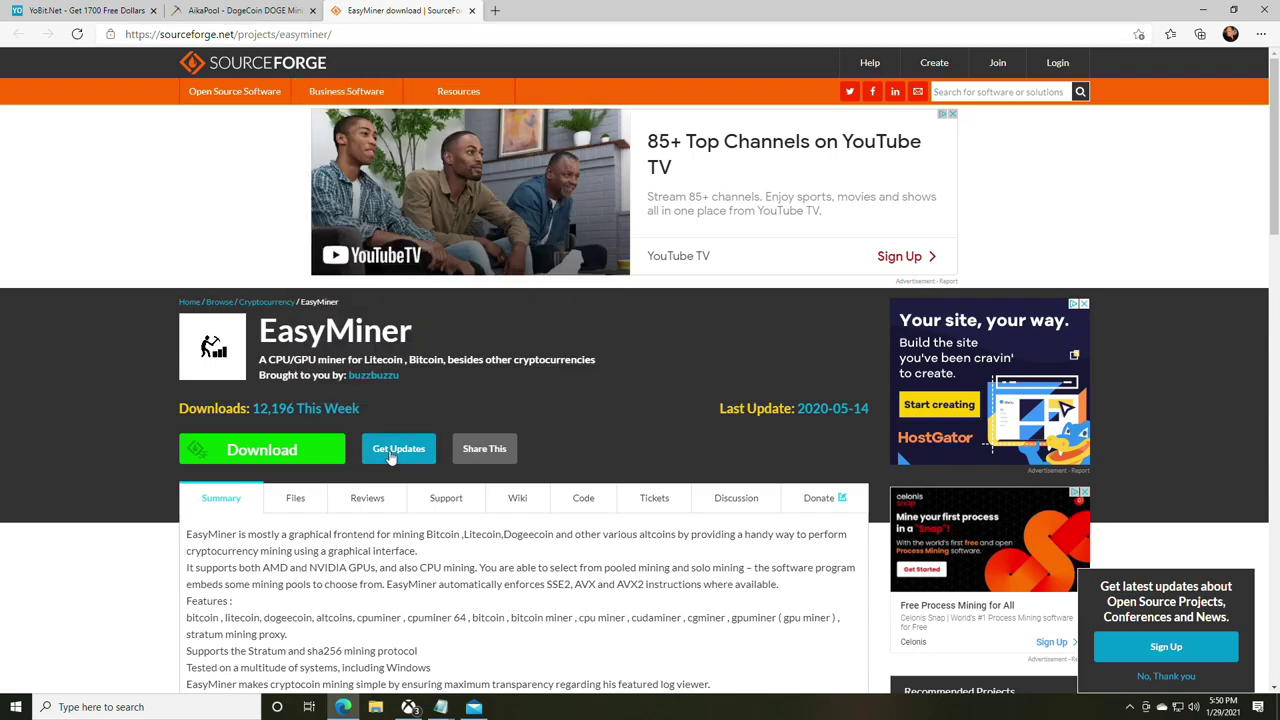
# - Download the EasyMiner installer from the SourceForge page
pyautogui.scroll(-1, 300, 450)
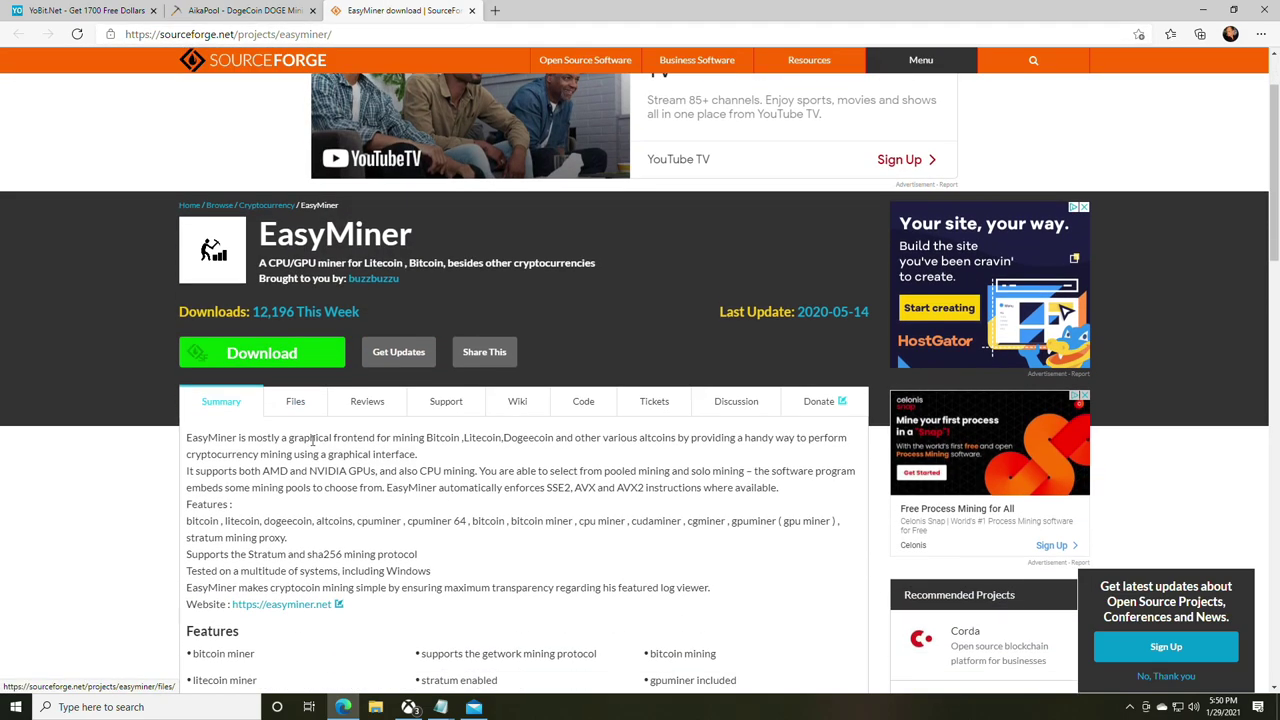
pyautogui.click(262, 355)
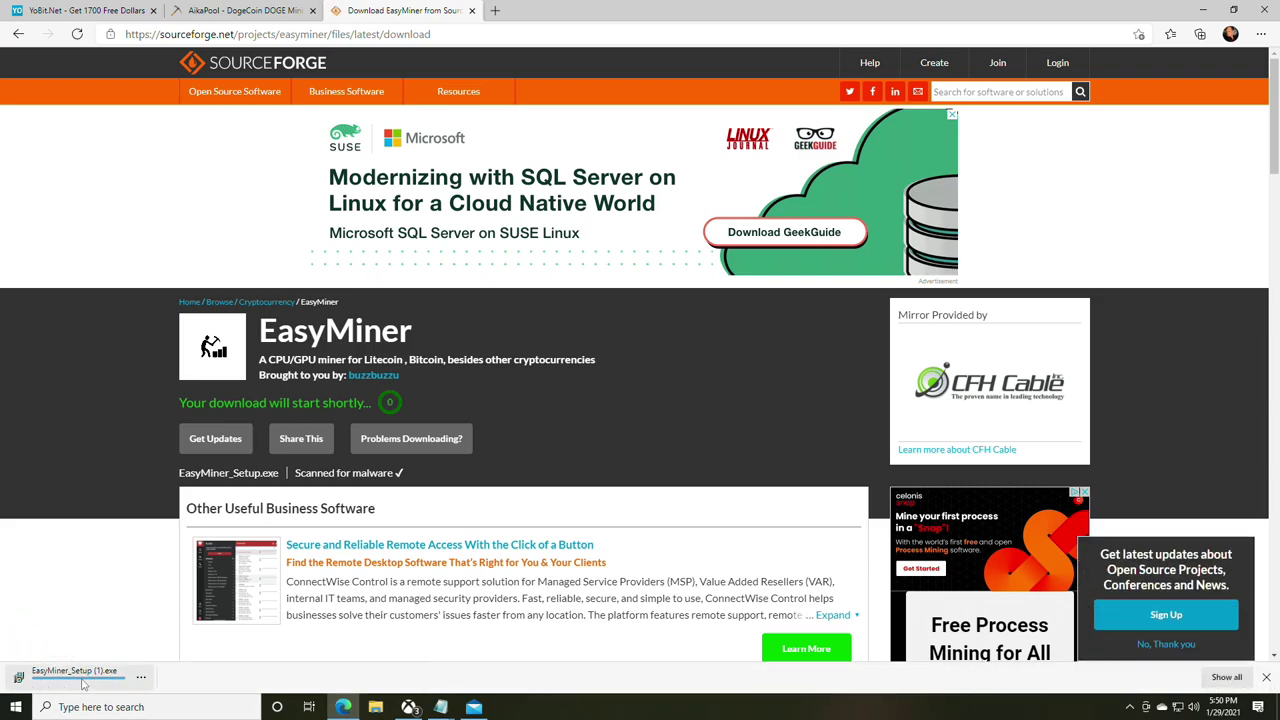
pyautogui.click(141, 677)
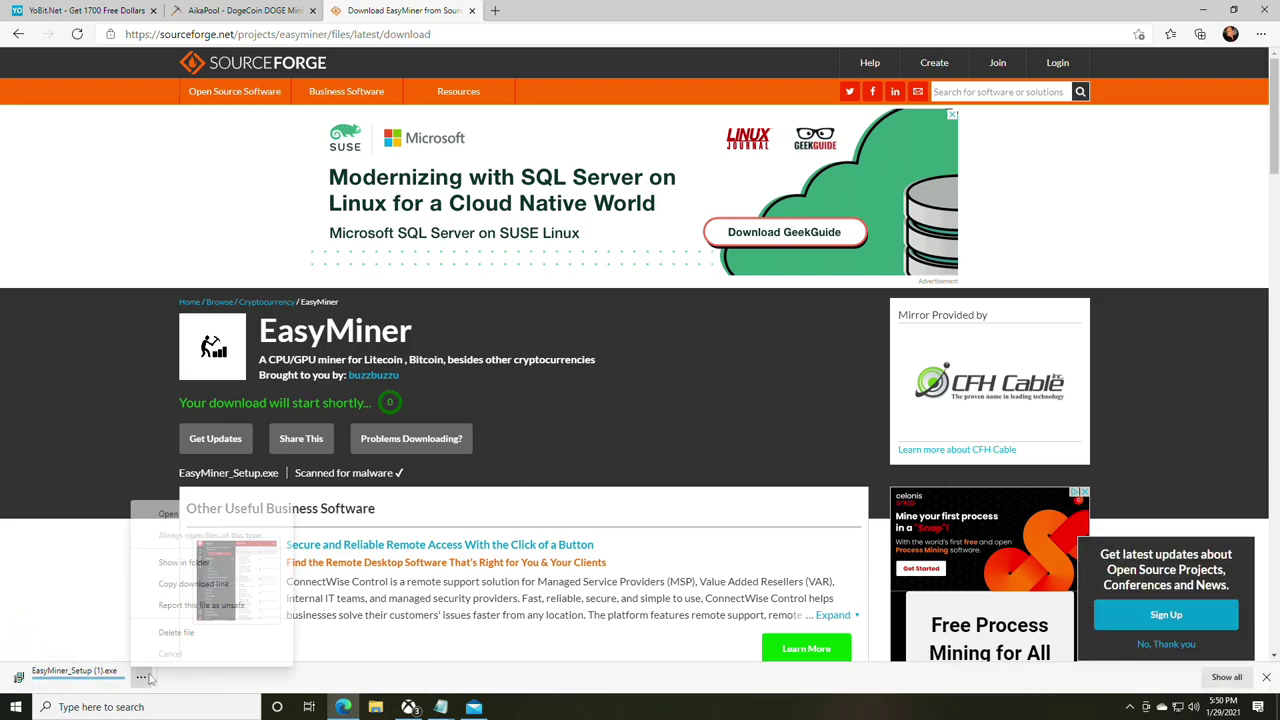
pyautogui.click(471, 681)
# - Review Windows Security's Virus & threat protection settings, then close the window
pyautogui.press('super+s')
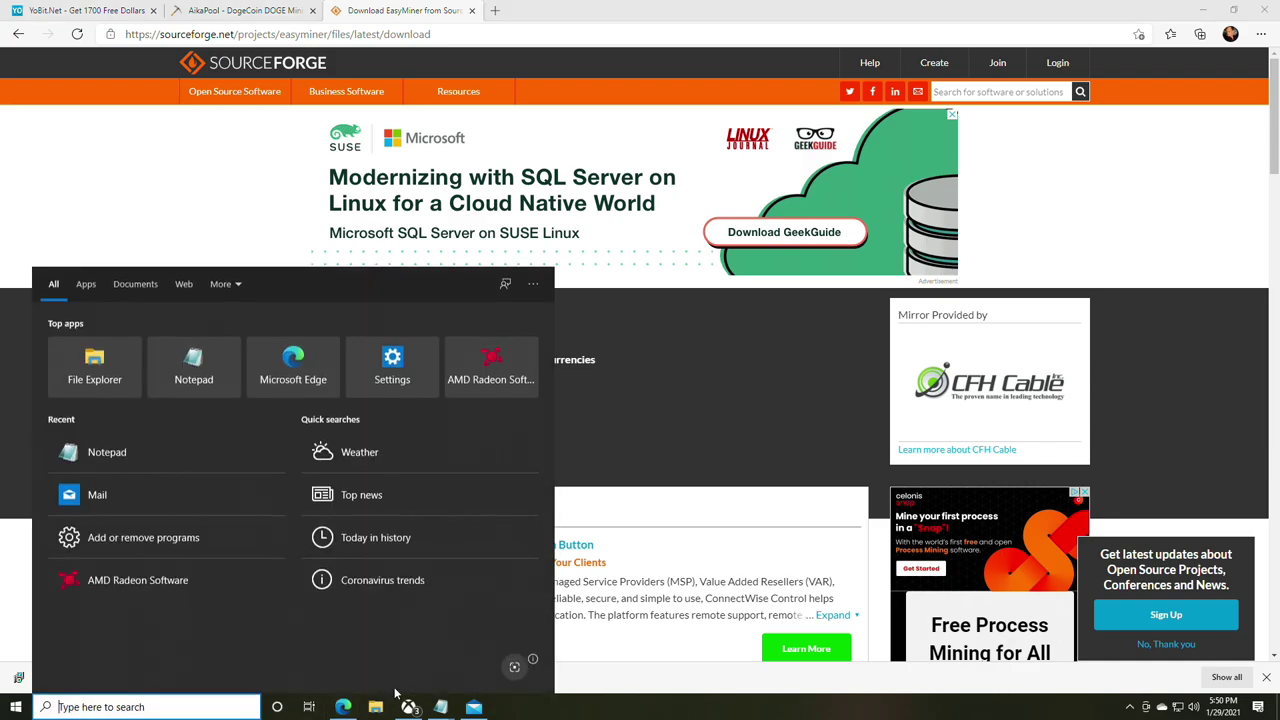
pyautogui.write('virus')
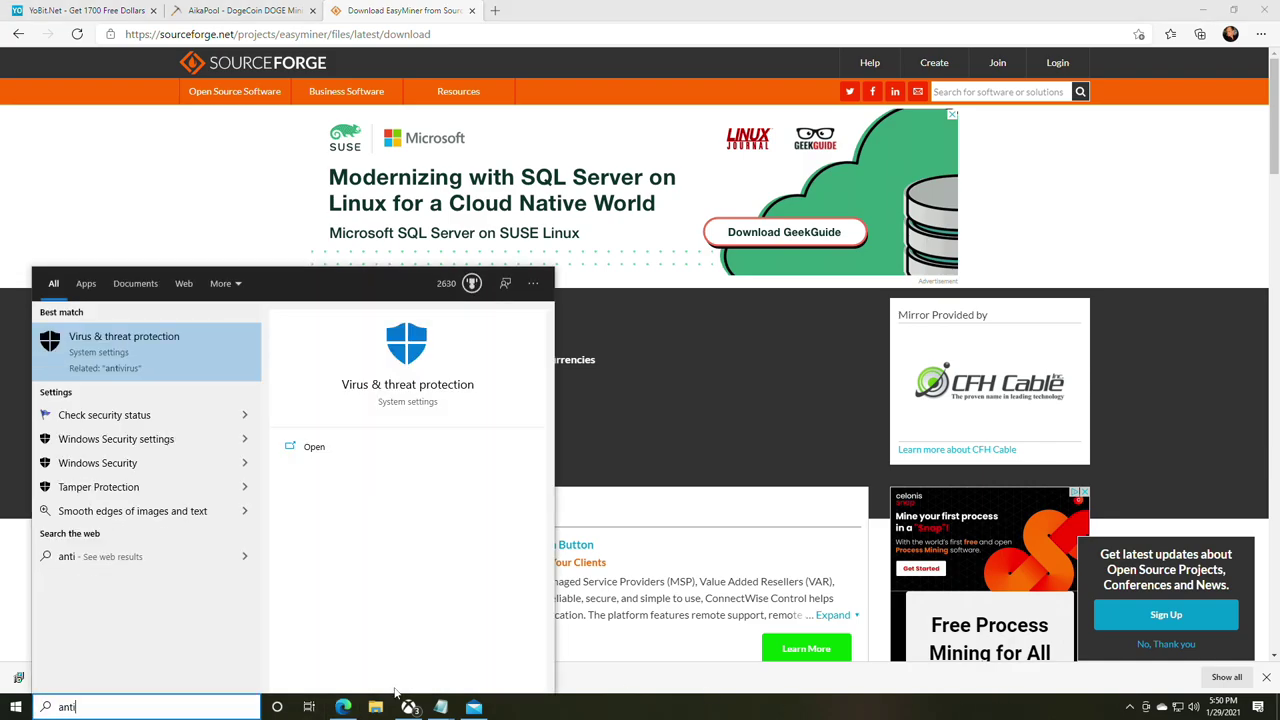
pyautogui.press('Return')
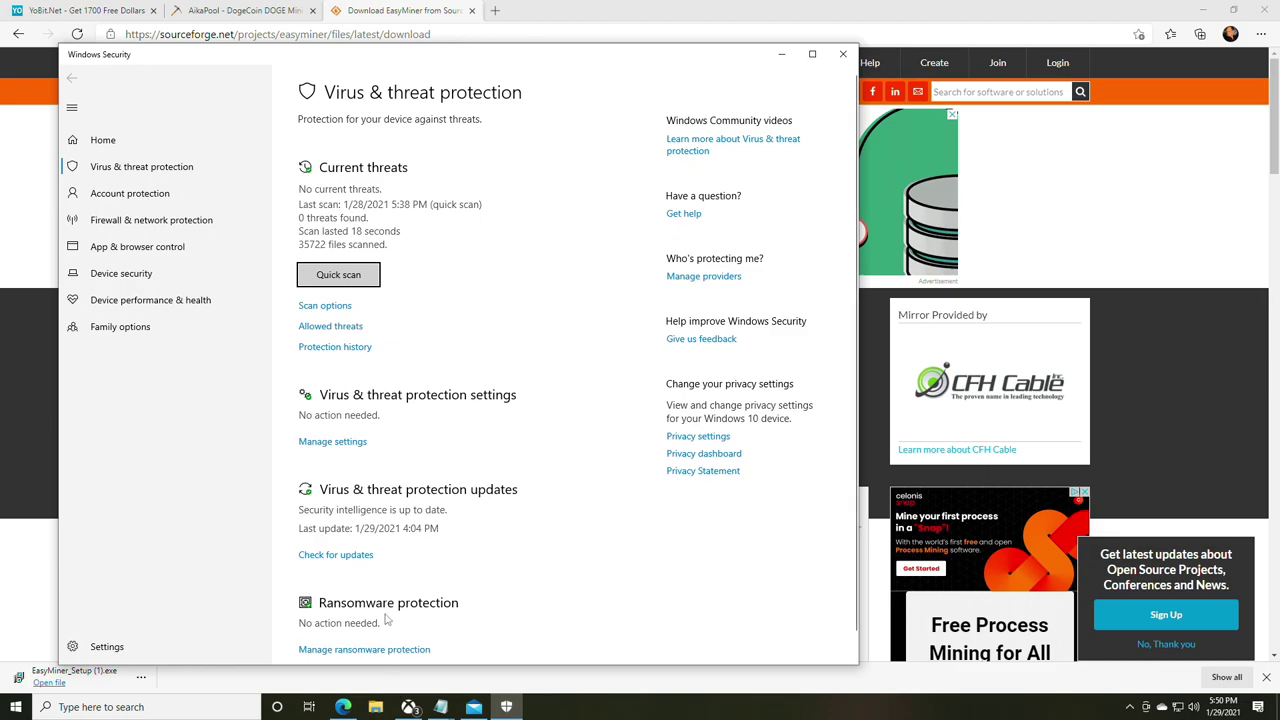
pyautogui.scroll(-1, 461, 512)
pyautogui.scroll(1, 443, 505)
pyautogui.scroll(-1, 441, 491)
pyautogui.click(843, 54)
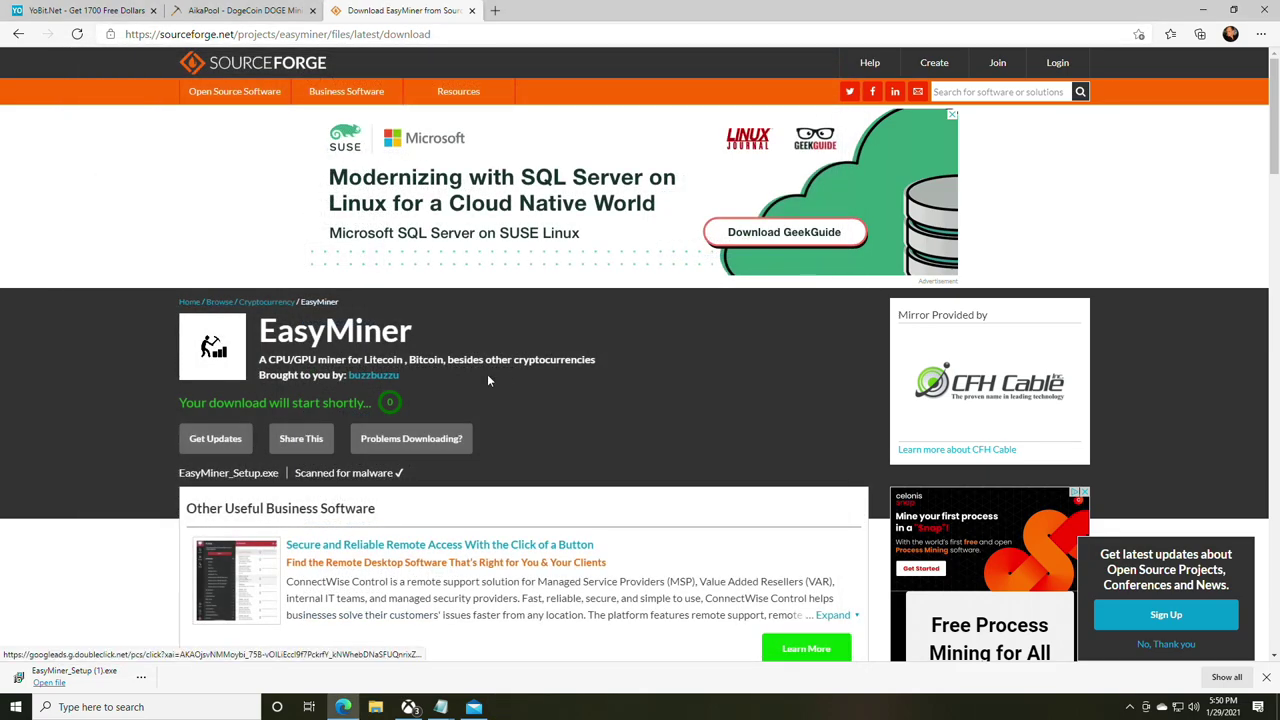
# - Run EasyMiner_Setup (1).exe, allow the extra files, keep default folders, and install
pyautogui.click(70, 672)
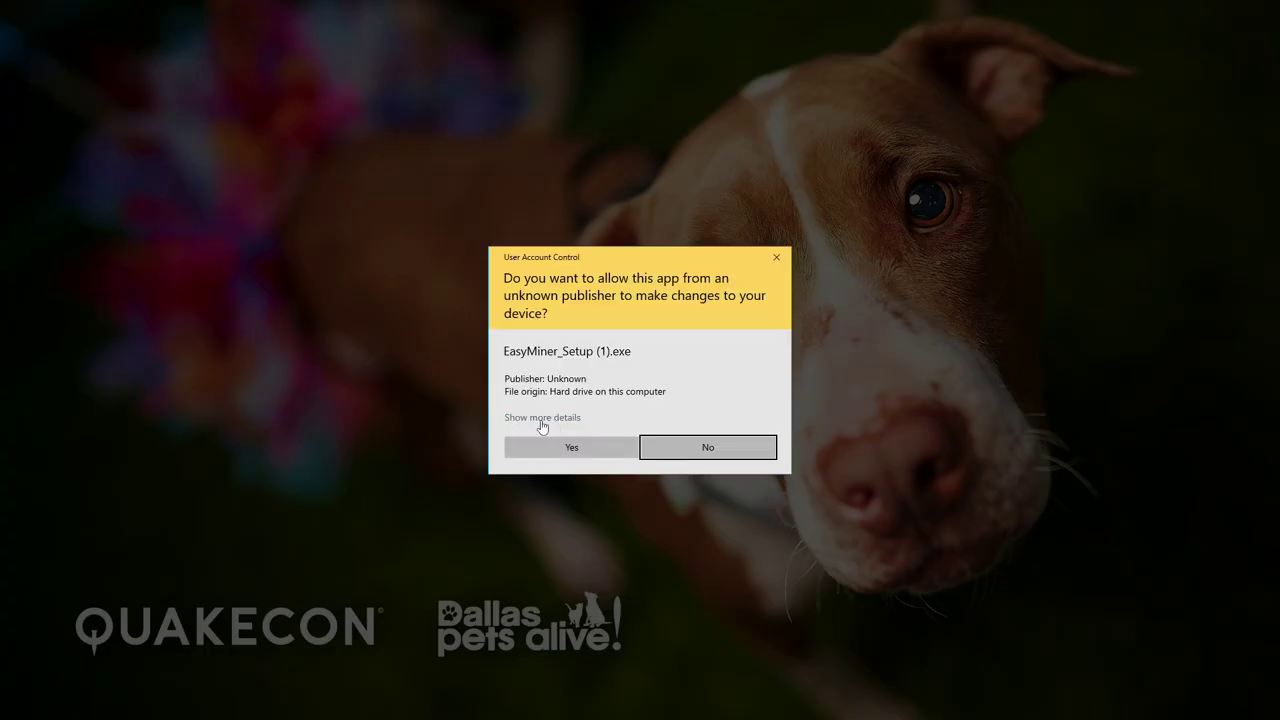
pyautogui.click(558, 437)
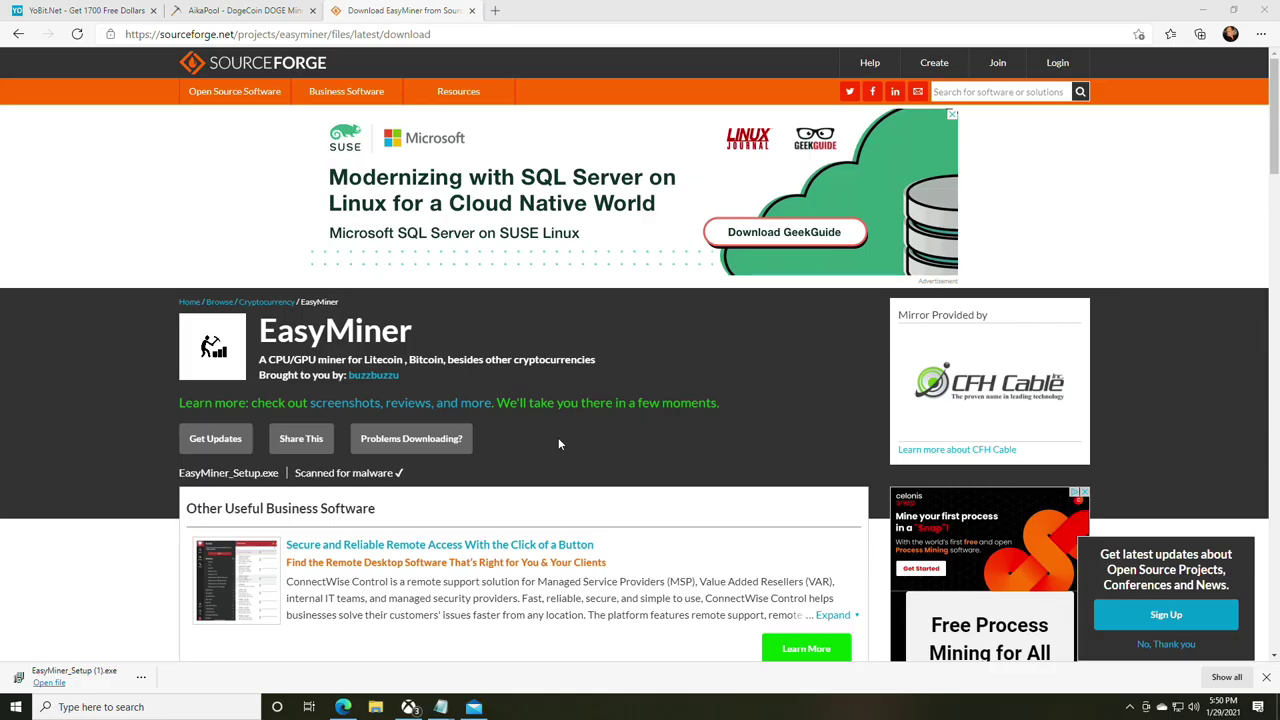
pyautogui.click(673, 398)
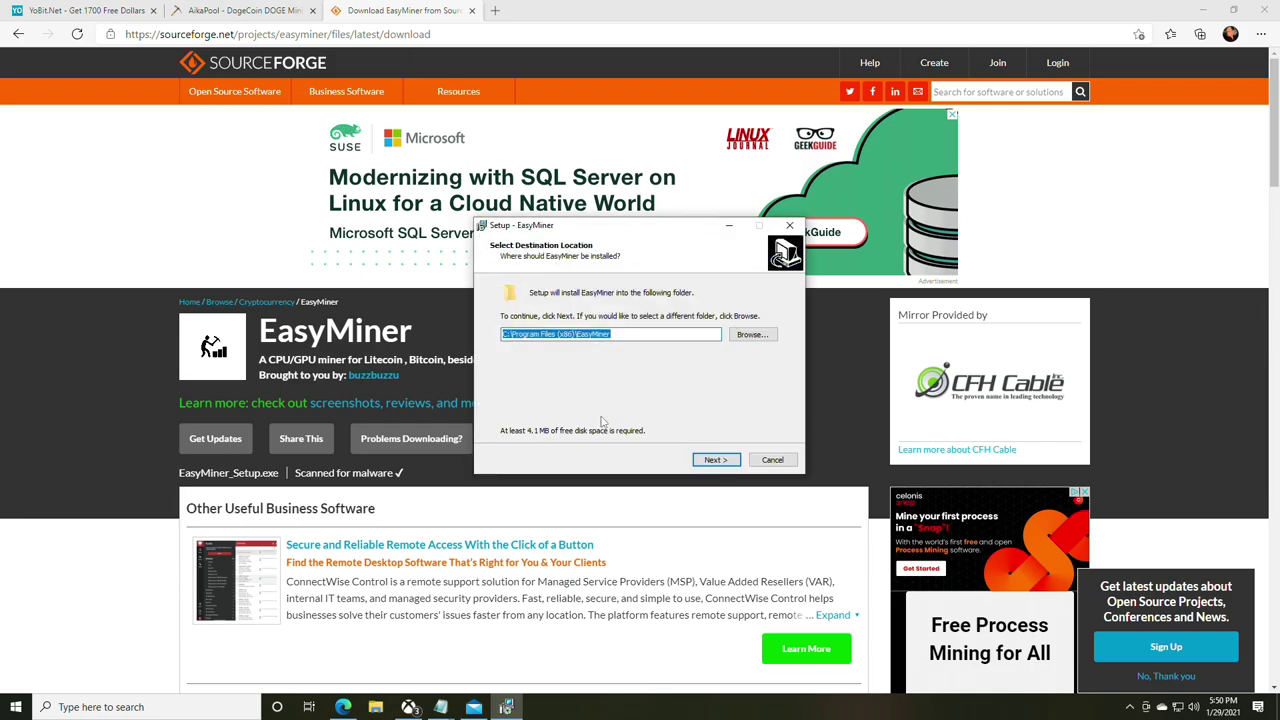
pyautogui.click(716, 459)
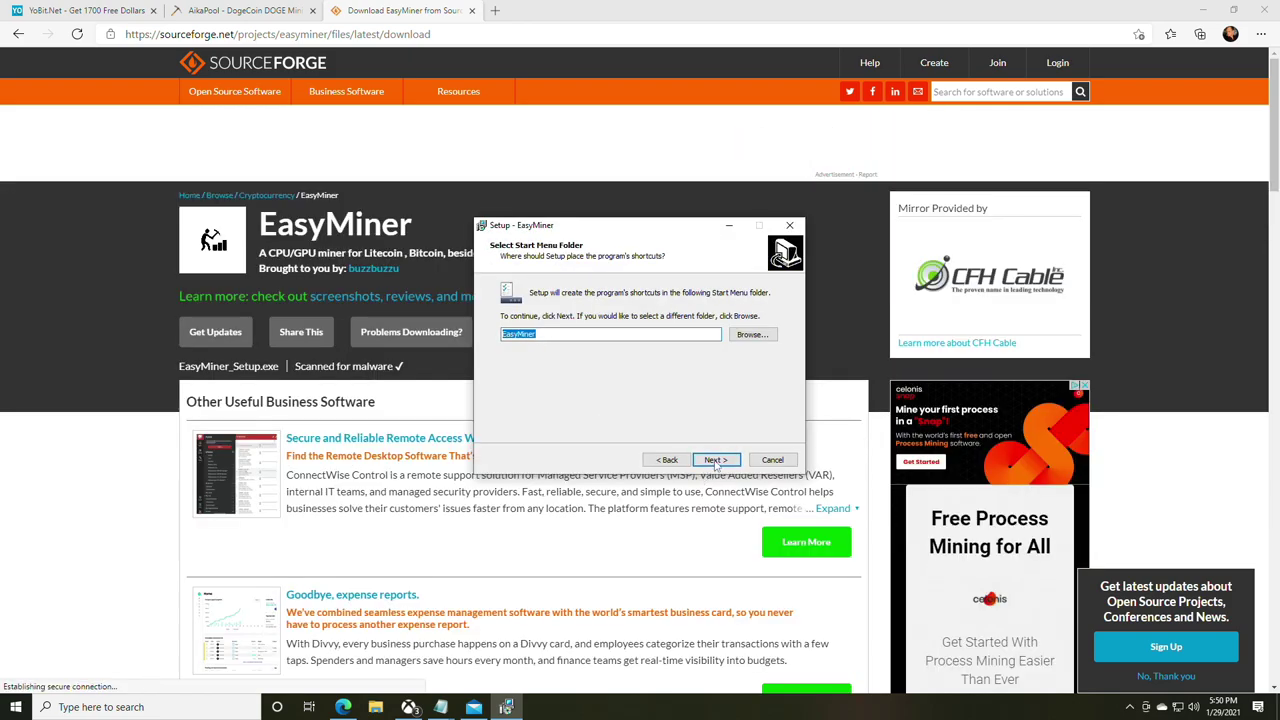
pyautogui.click(718, 460)
pyautogui.click(718, 460)
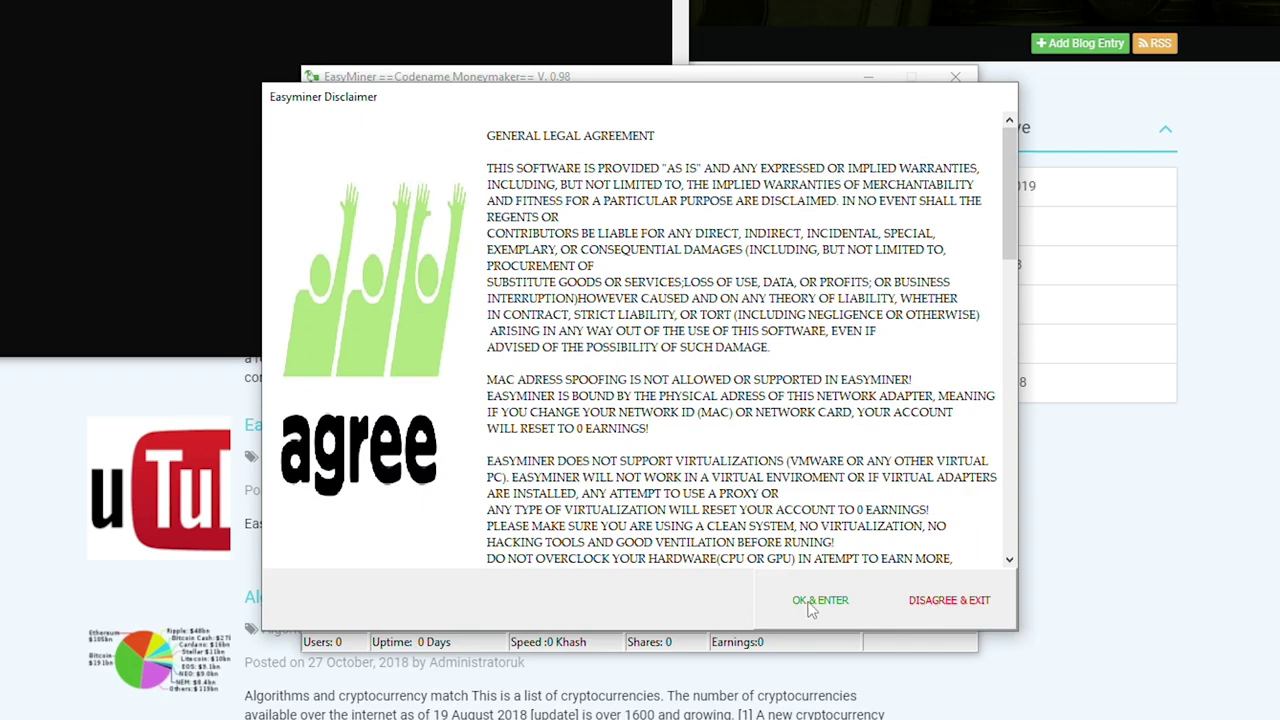
# - Accept the disclaimer, skip MoneyMaker setup, move EasyMiner to the screen top, and start mining
pyautogui.click(818, 601)
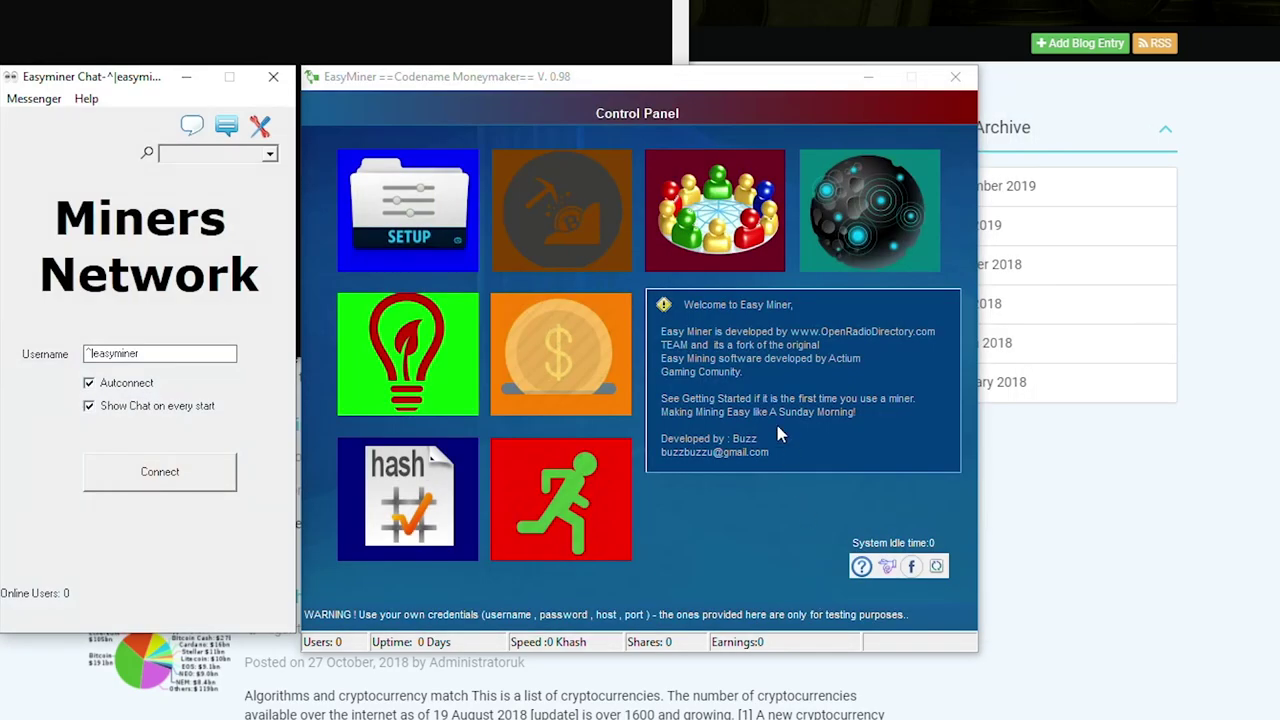
pyautogui.moveTo(108, 88); pyautogui.dragTo(385, 82)
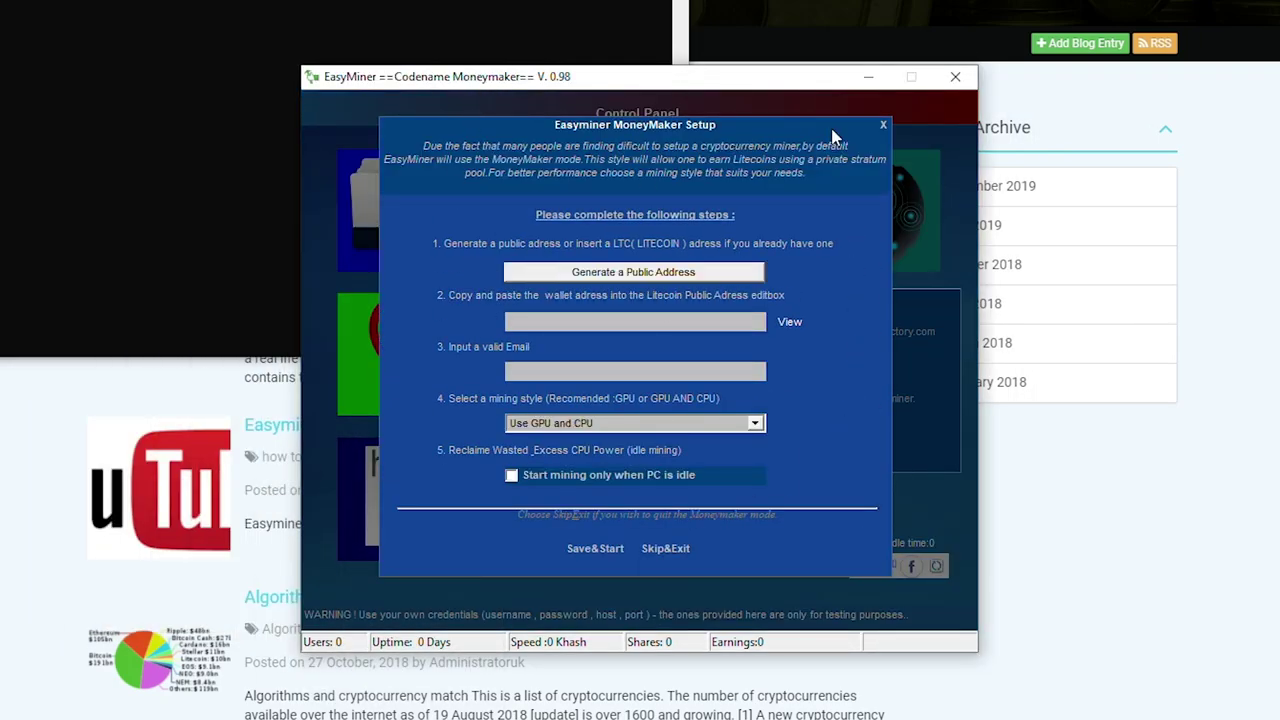
pyautogui.click(666, 548)
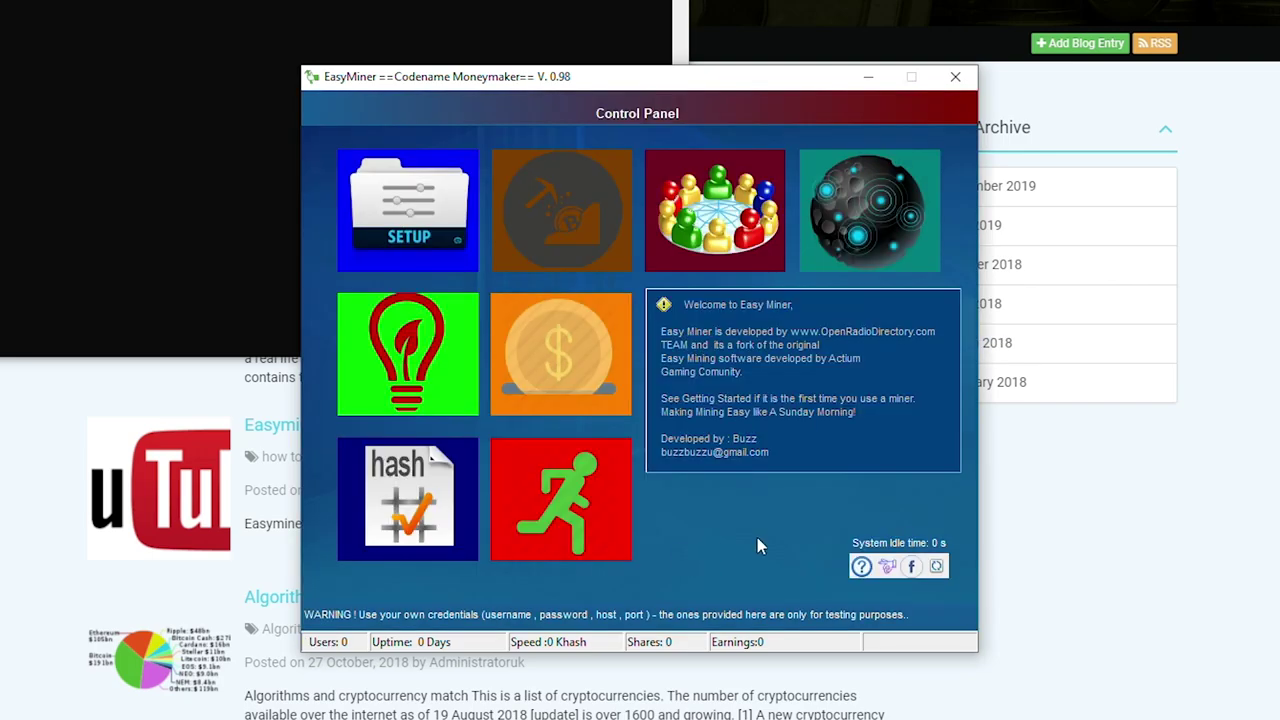
pyautogui.moveTo(583, 85); pyautogui.dragTo(633, 68)
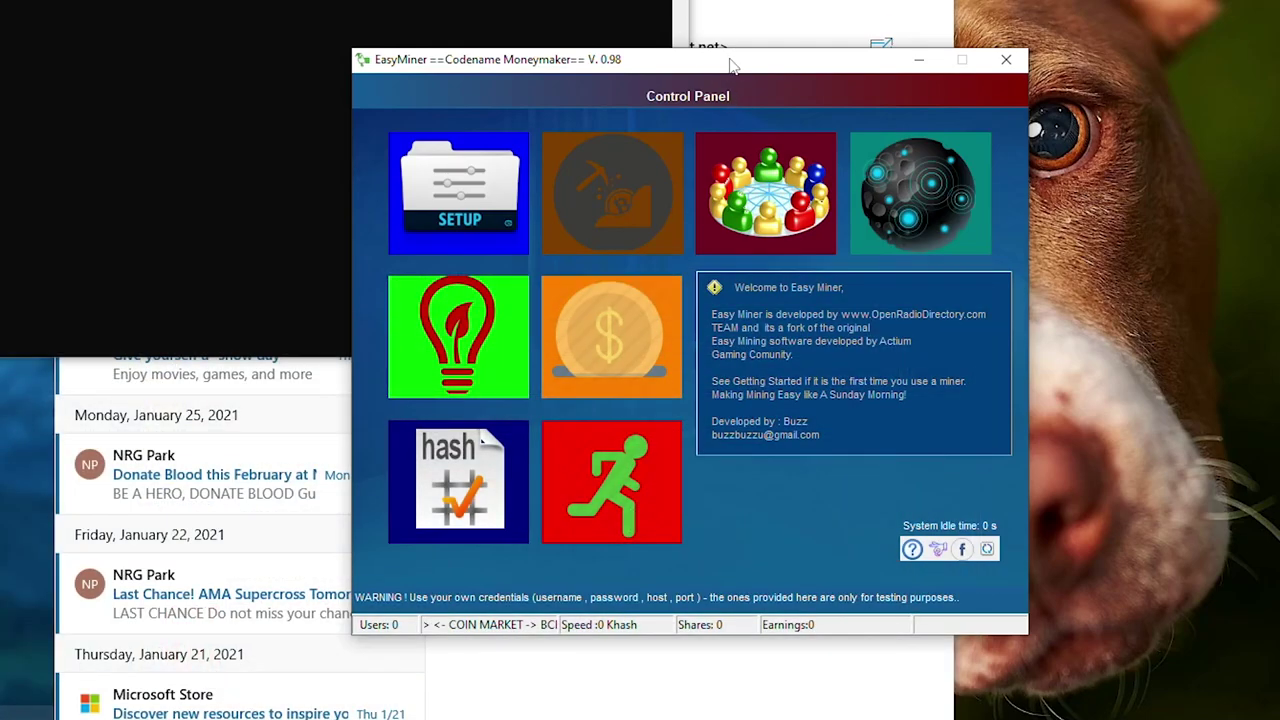
pyautogui.moveTo(731, 65); pyautogui.dragTo(663, 11)
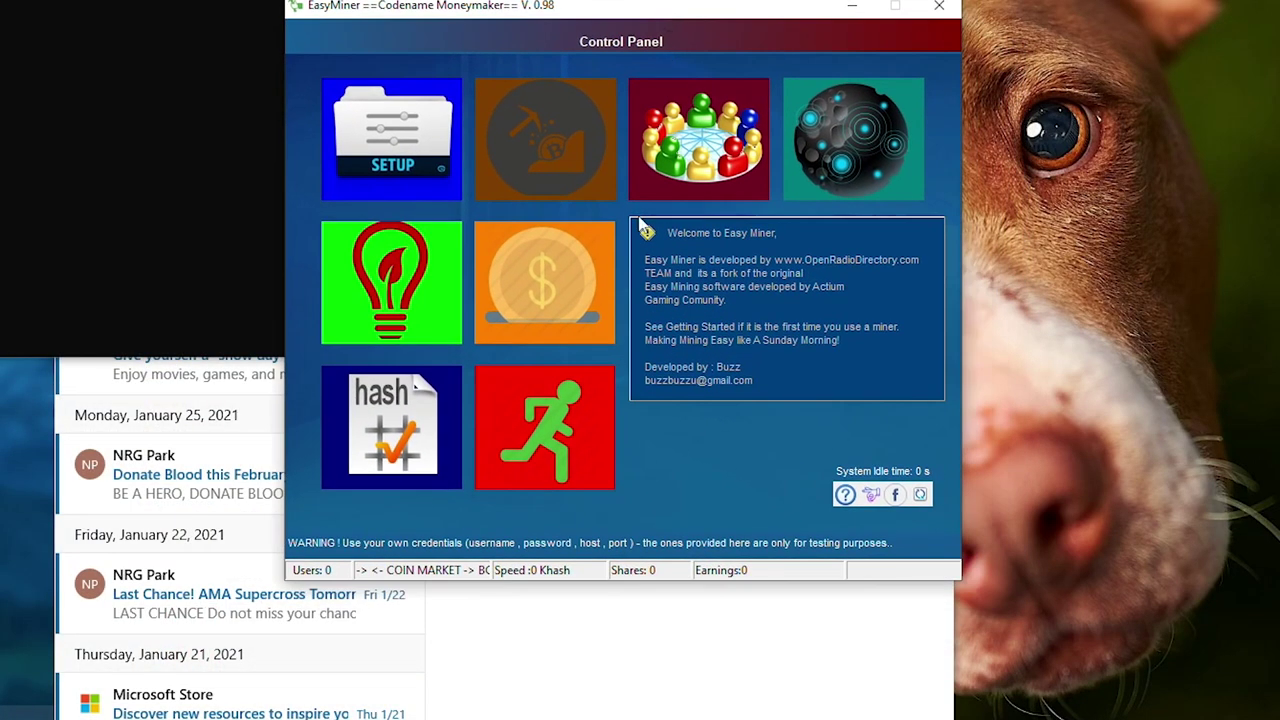
pyautogui.click(528, 148)
# - Load dogee.example.ini from Setup's Load Configuration and skip MoneyMaker setup again
pyautogui.click(391, 157)
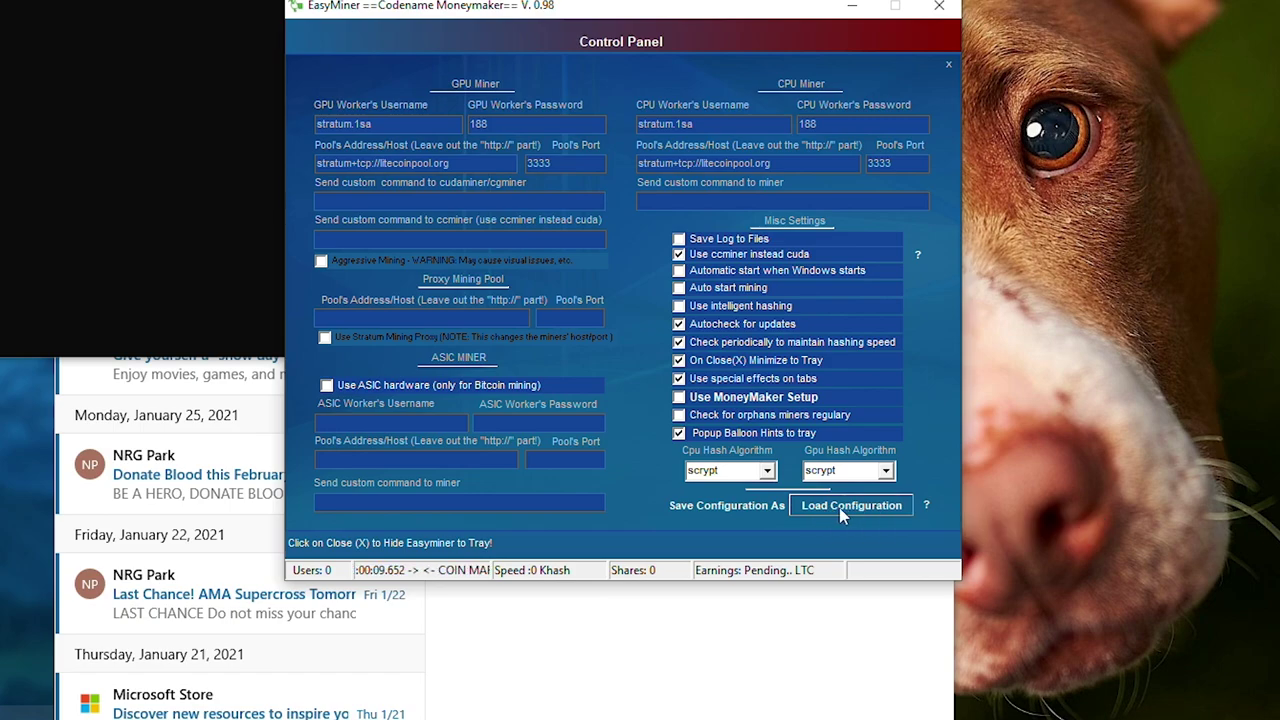
pyautogui.click(839, 507)
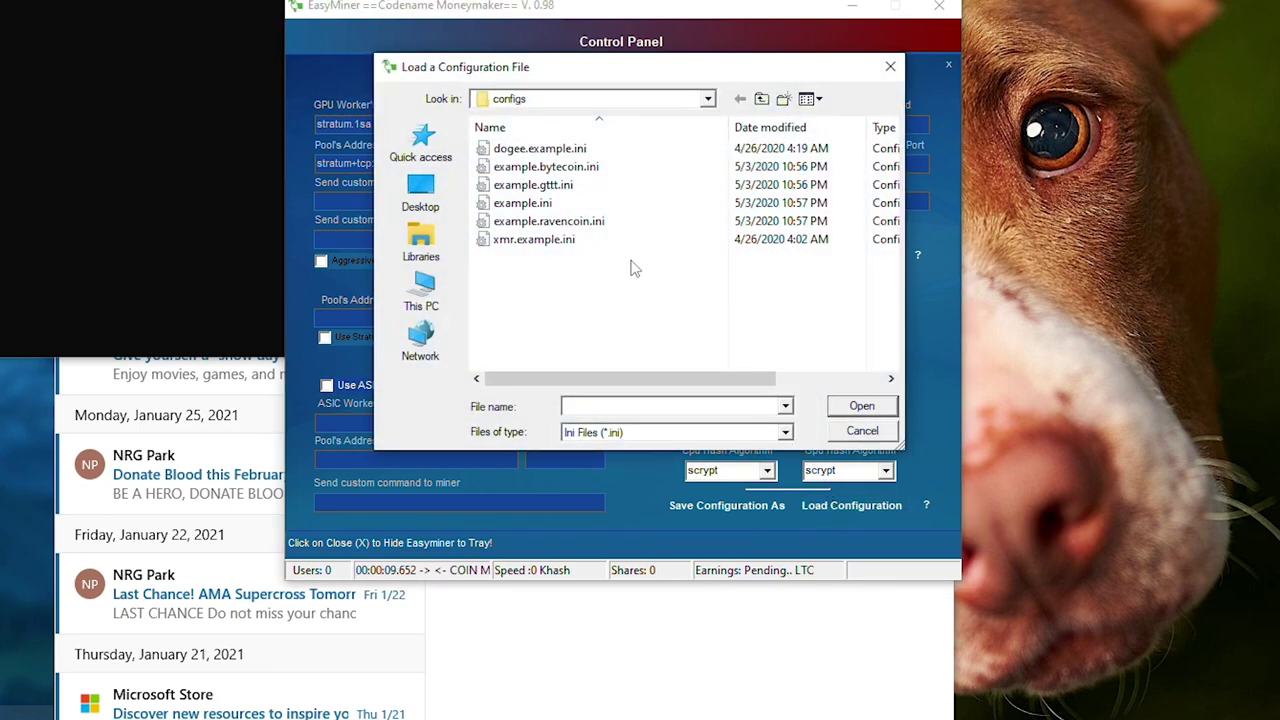
pyautogui.click(540, 148)
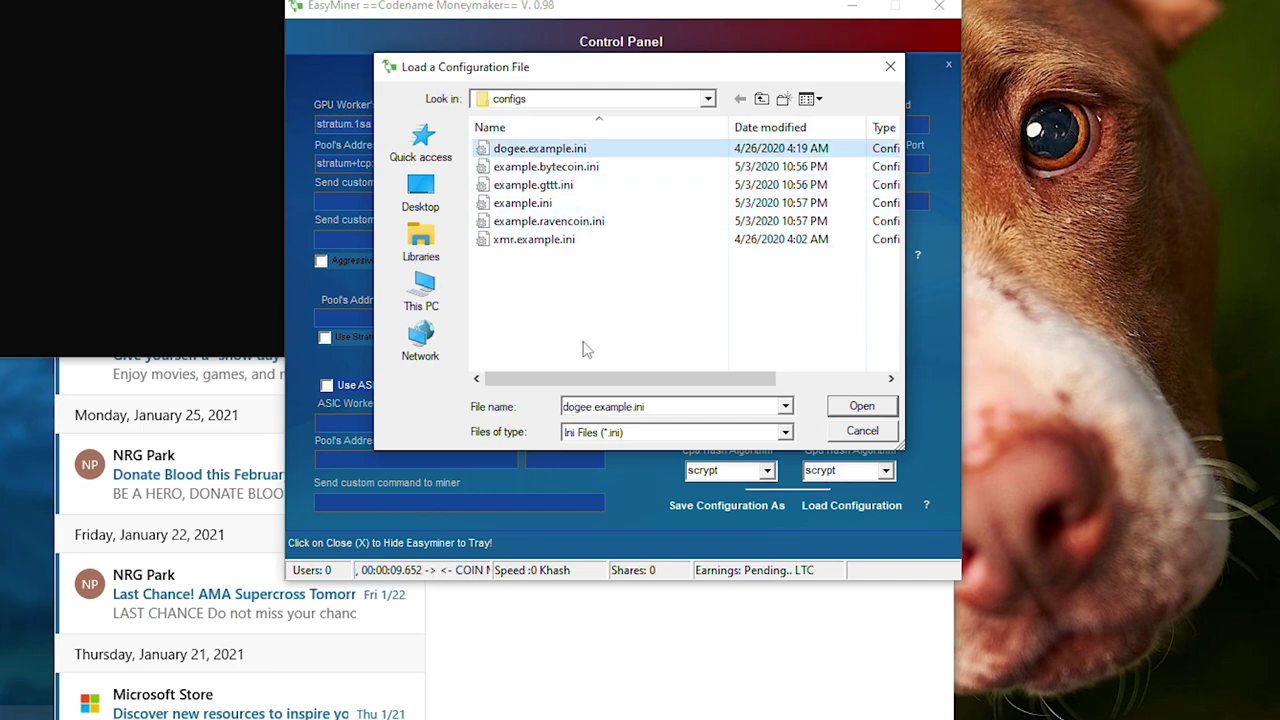
pyautogui.click(875, 410)
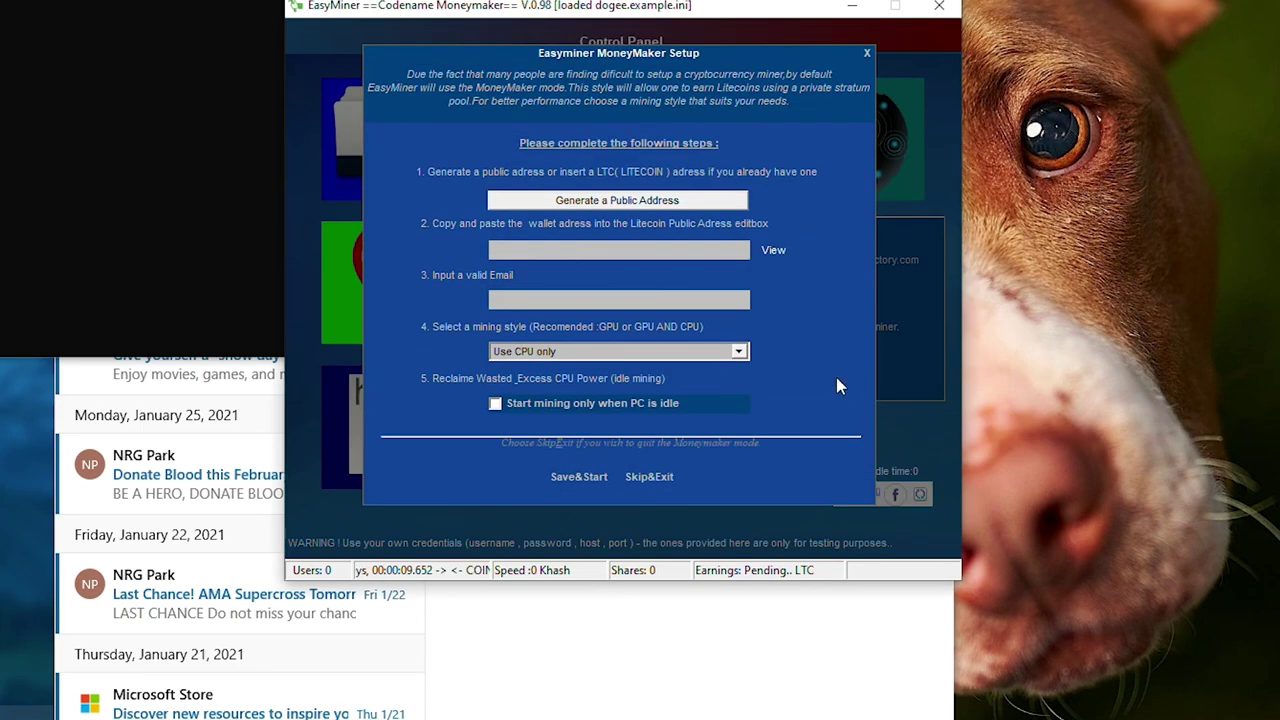
pyautogui.click(657, 488)
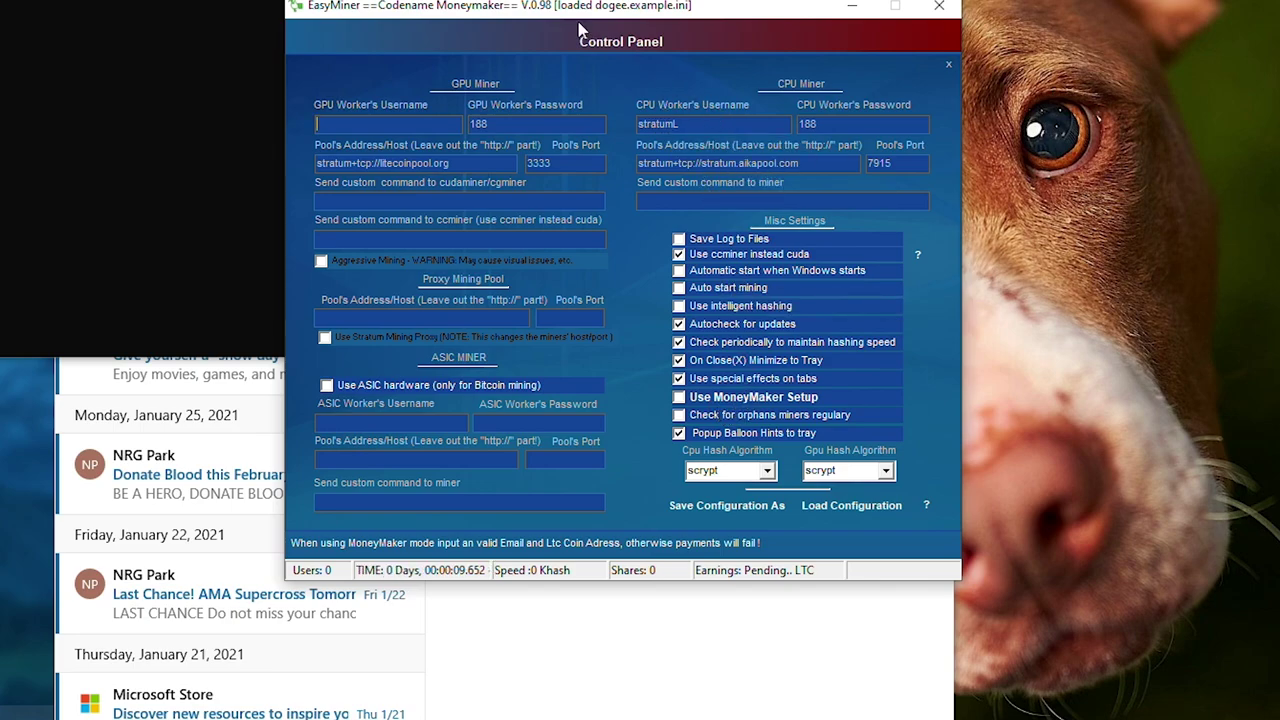
pyautogui.moveTo(573, 15); pyautogui.dragTo(575, 30)
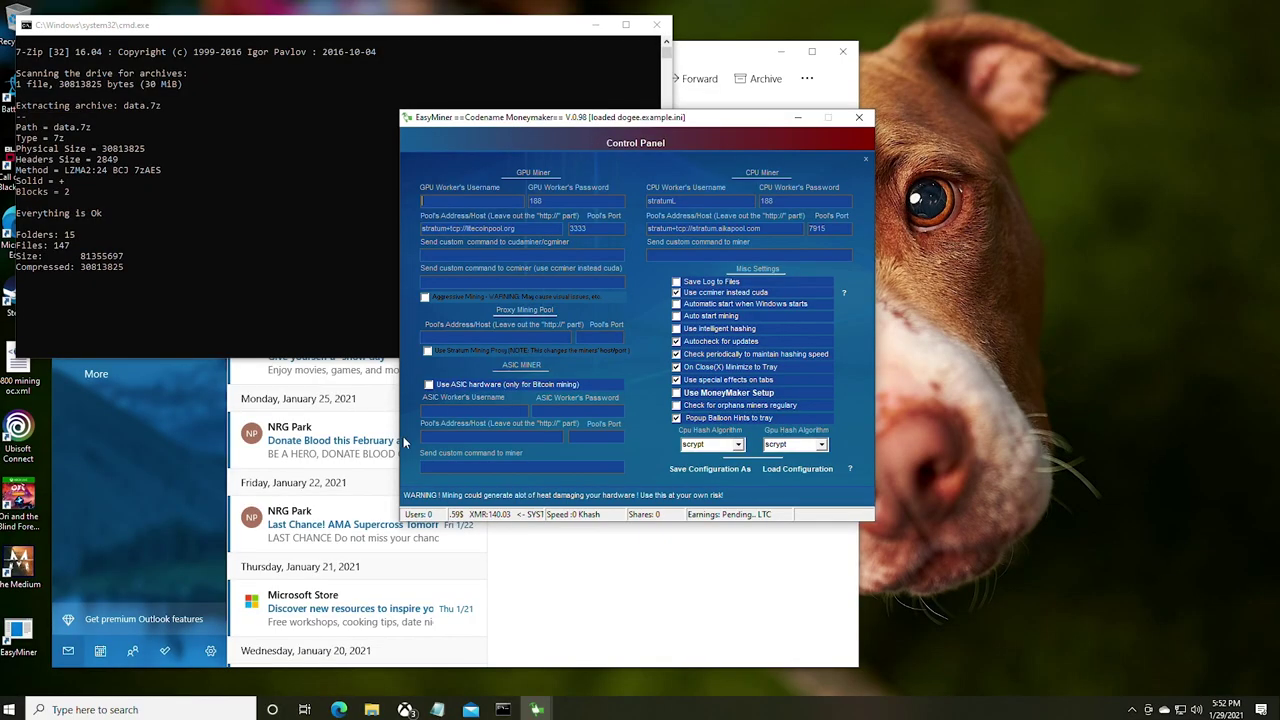
# - Tile the AikaPool workers page beside EasyMiner and enter the worker login and password in the CPU fields
pyautogui.click(339, 709)
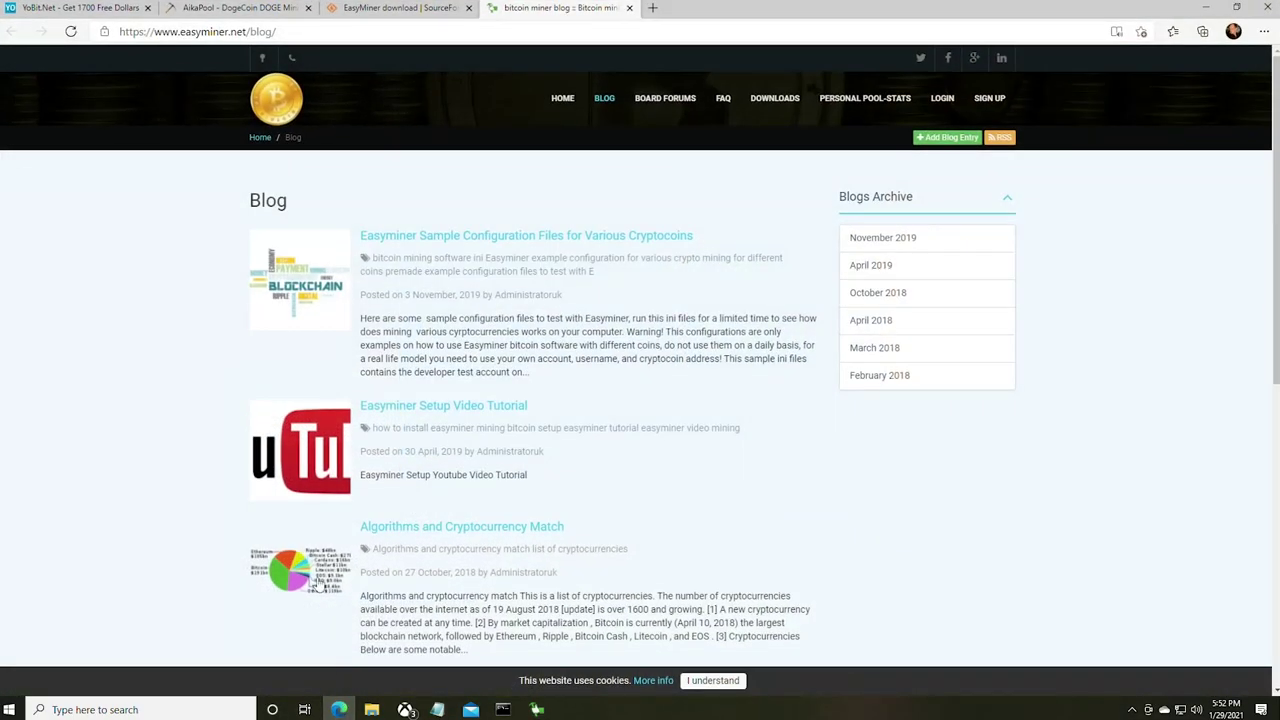
pyautogui.click(398, 7)
pyautogui.click(224, 8)
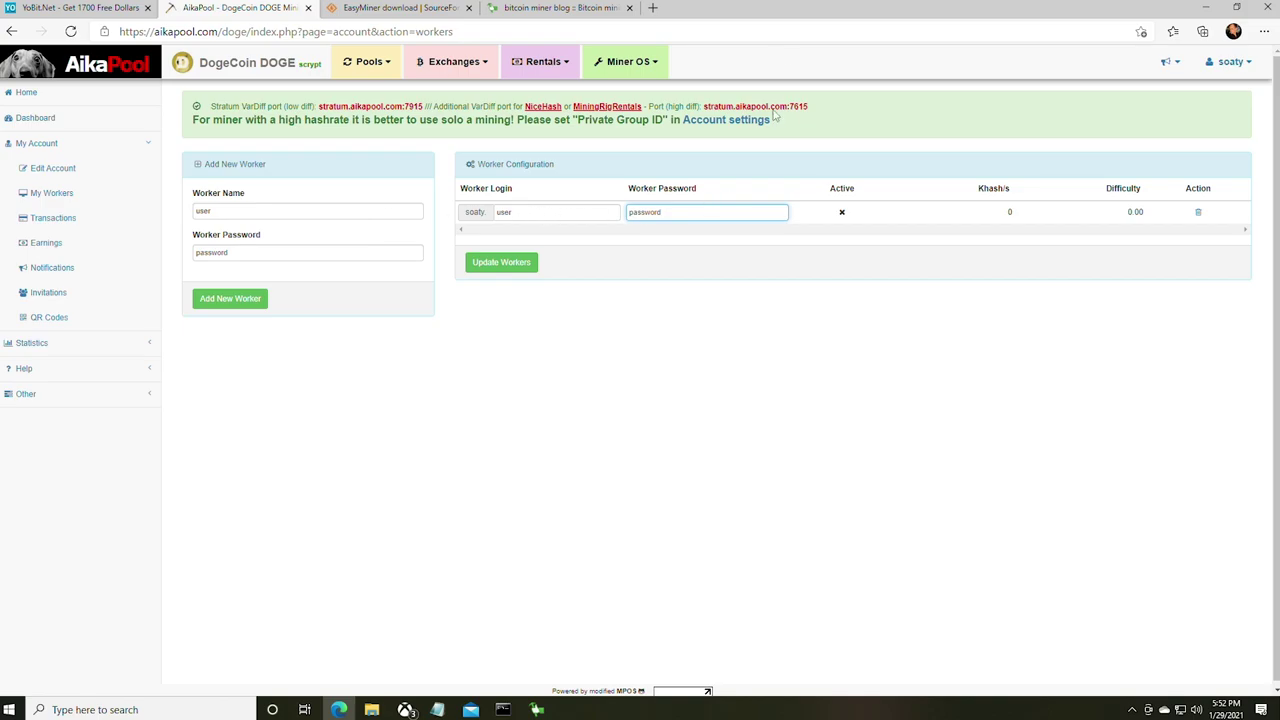
pyautogui.press('super+Left')
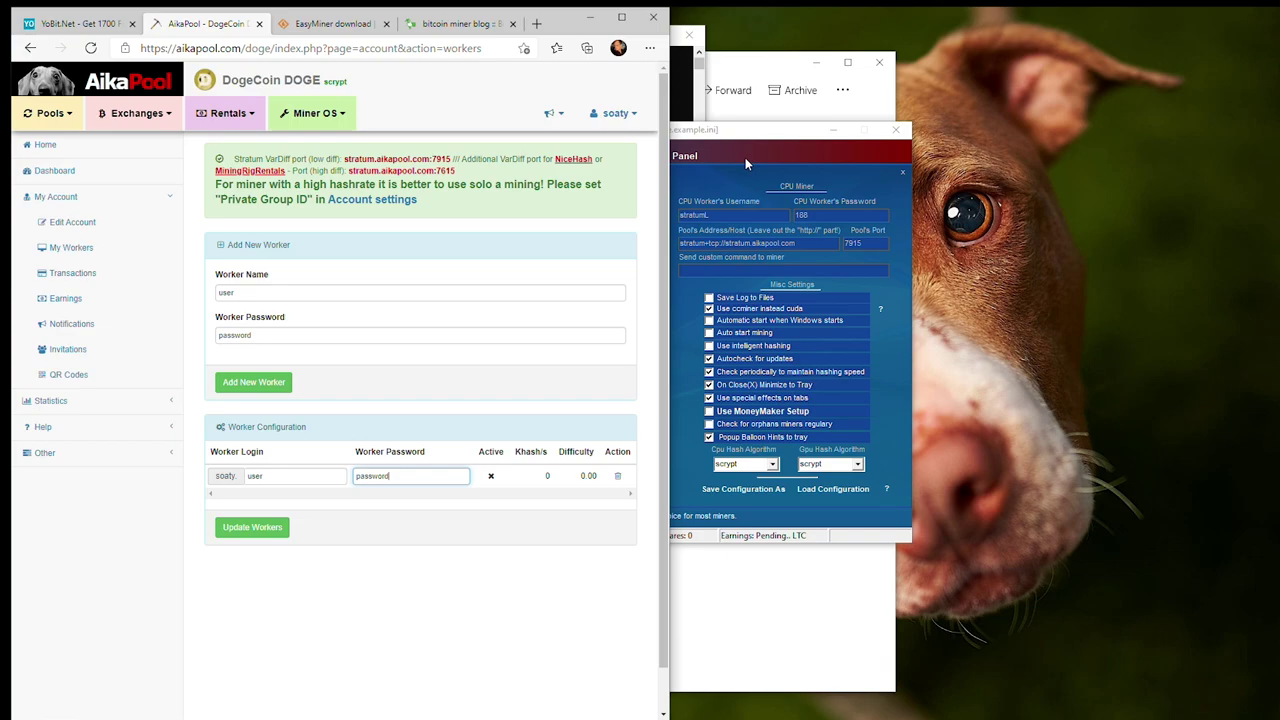
pyautogui.moveTo(745, 157); pyautogui.dragTo(975, 109)
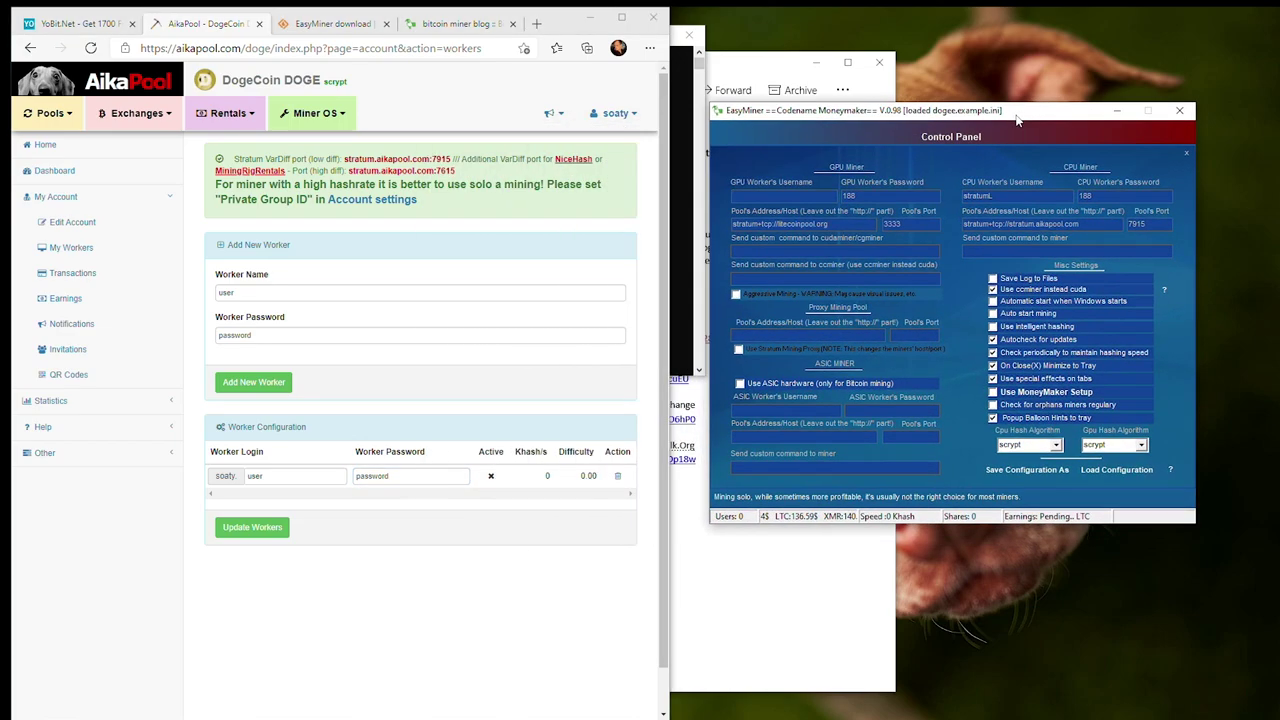
pyautogui.doubleClick(978, 196)
pyautogui.write('soaty.user')
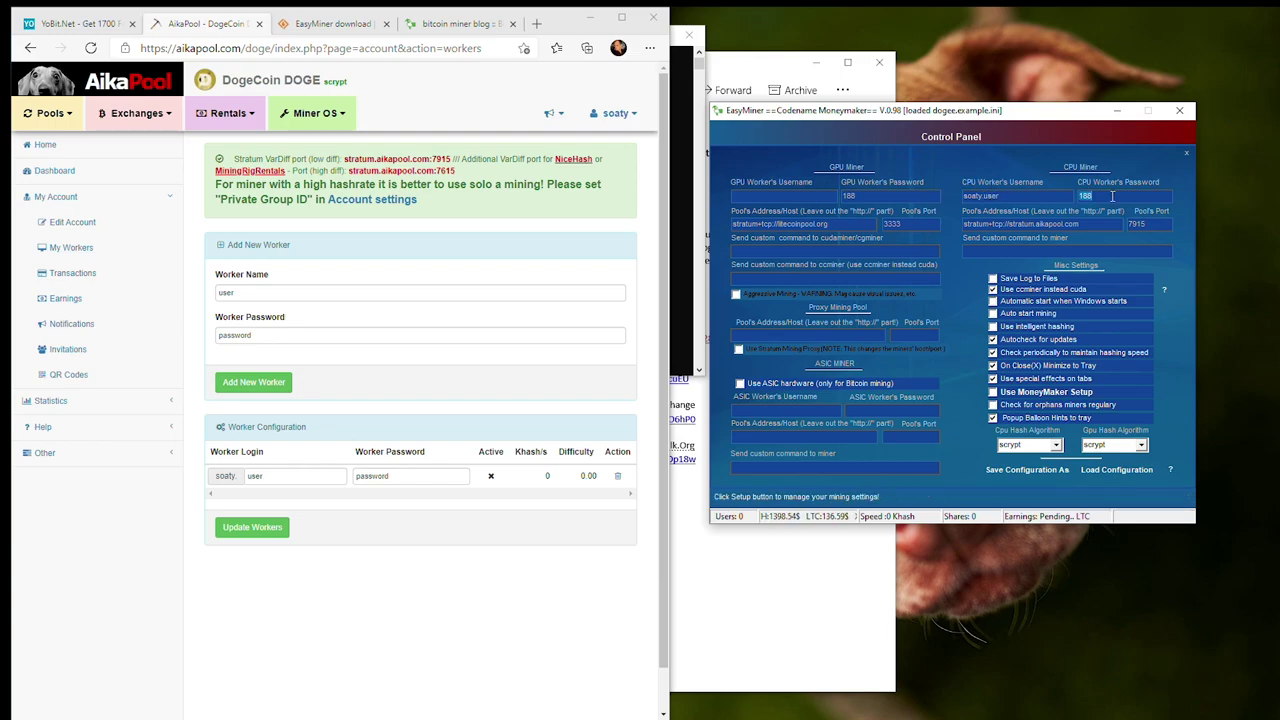
pyautogui.write('password')
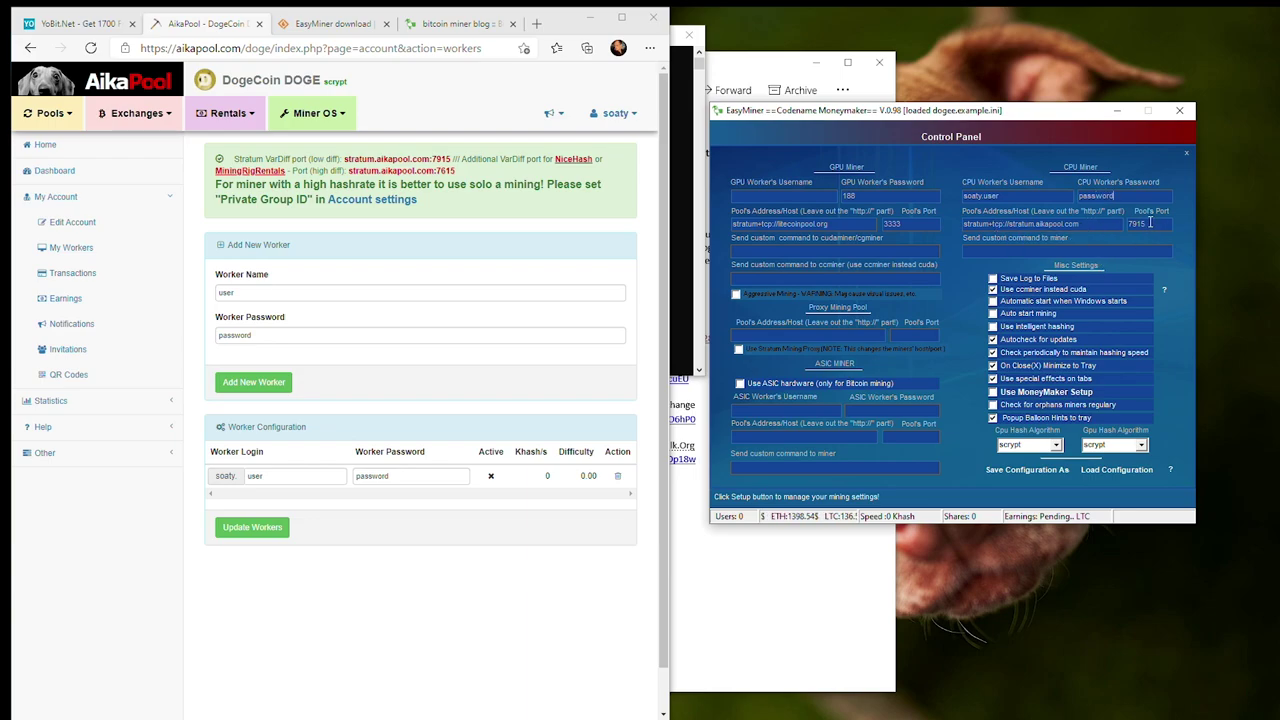
# - Save the current EasyMiner settings as a configuration file named 'doge'
pyautogui.click(1029, 470)
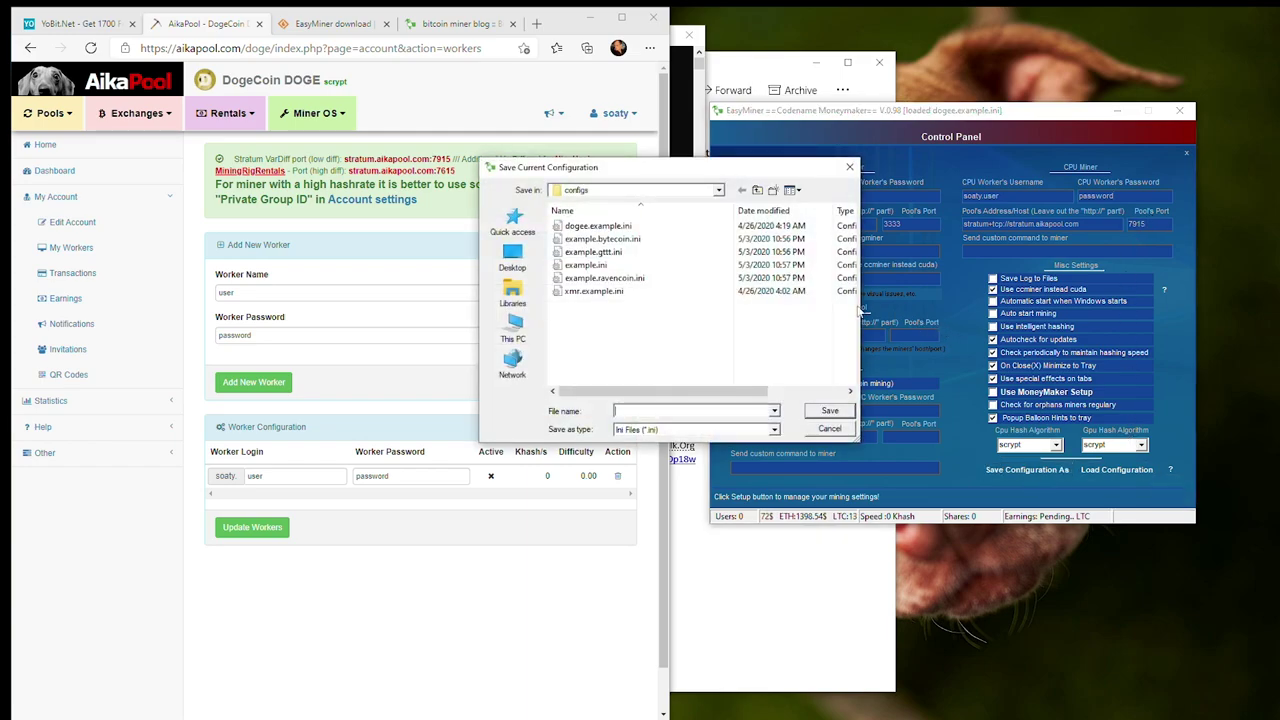
pyautogui.write('doge')
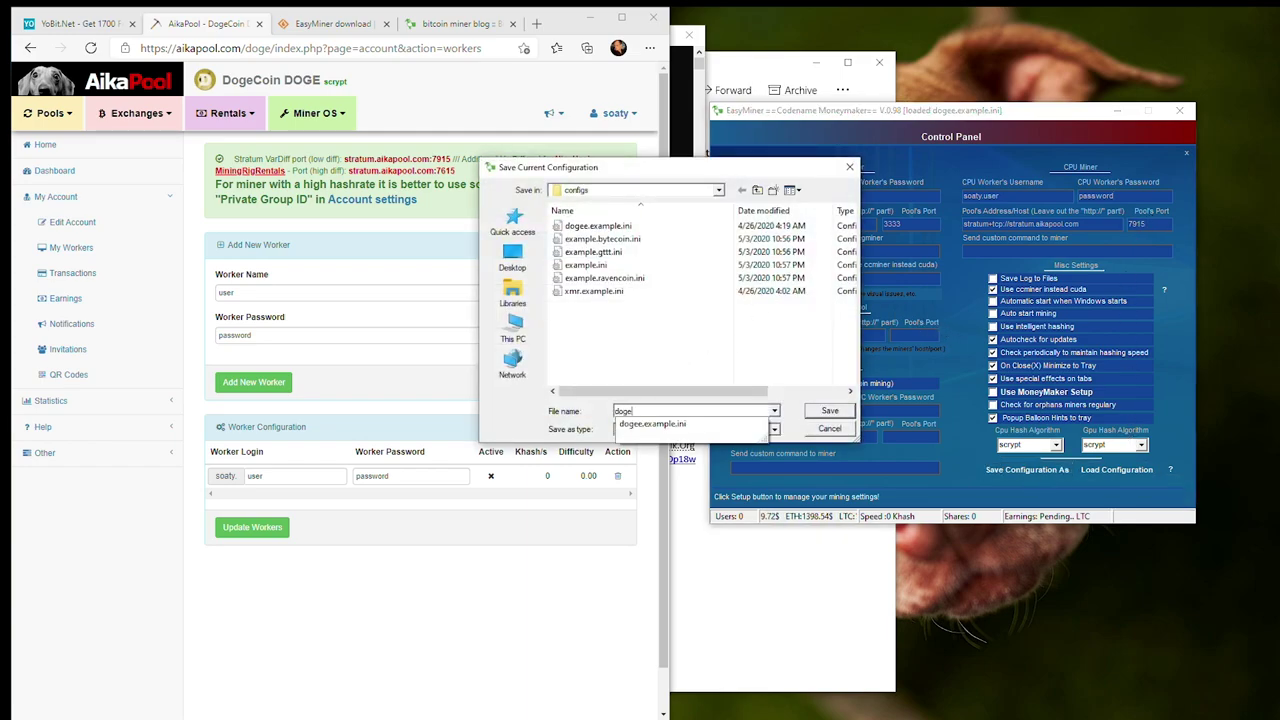
pyautogui.press('Return')
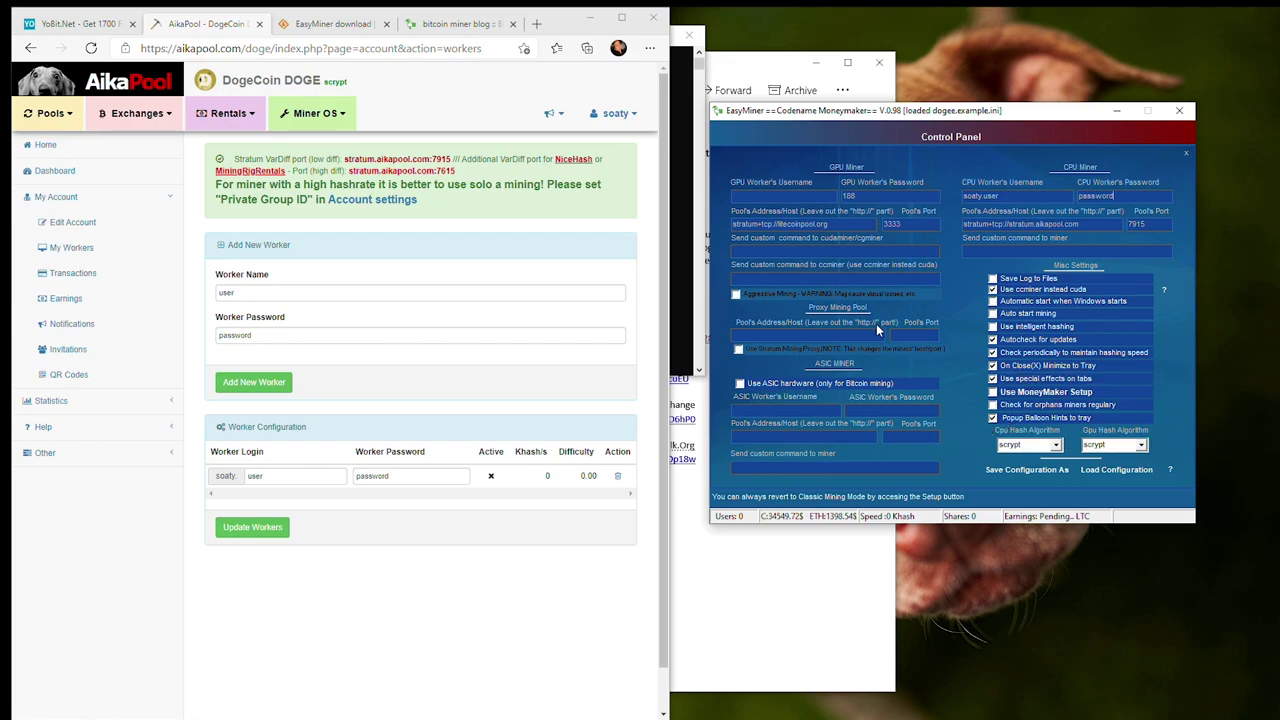
# - Copy the AikaPool worker login and password into the GPU username and password fields
pyautogui.moveTo(1028, 198); pyautogui.dragTo(944, 194)
pyautogui.hotkey('ctrl', 'c')
pyautogui.click(797, 197)
pyautogui.hotkey('ctrl', 'v')
pyautogui.doubleClick(1090, 197)
pyautogui.hotkey('ctrl', 'c')
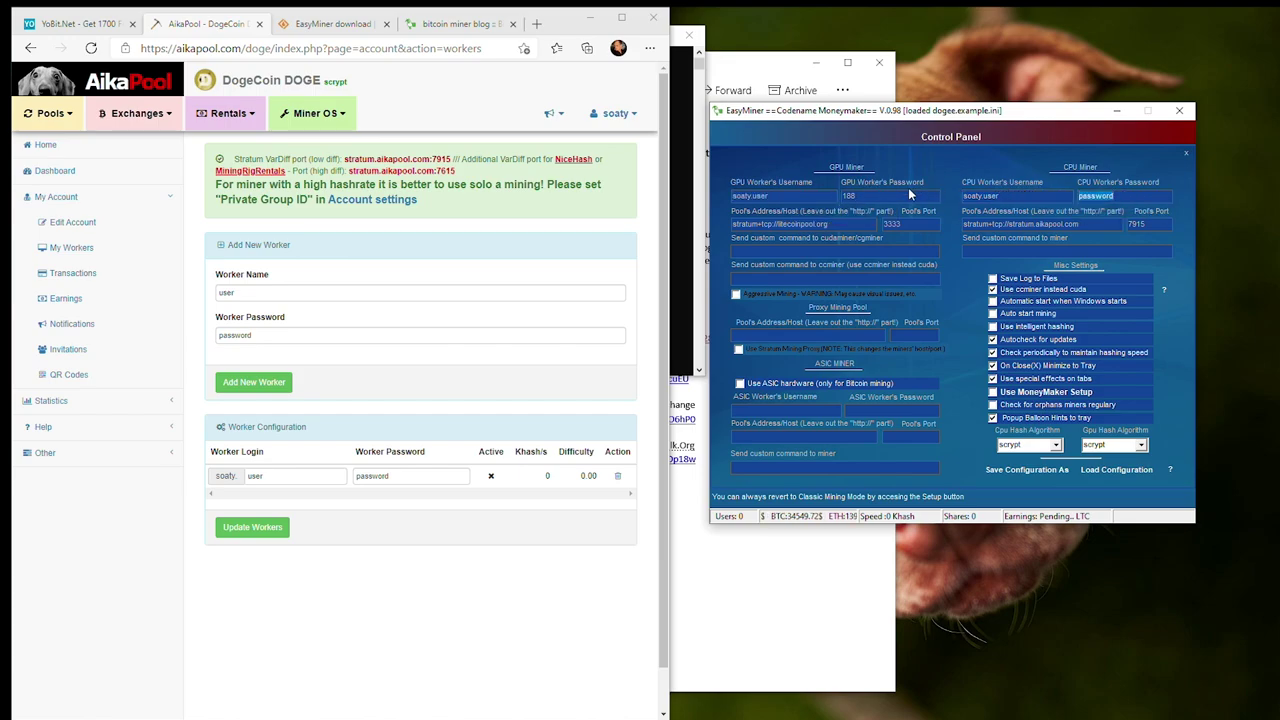
pyautogui.click(900, 197)
pyautogui.hotkey('ctrl', 'a')
pyautogui.hotkey('ctrl', 'v')
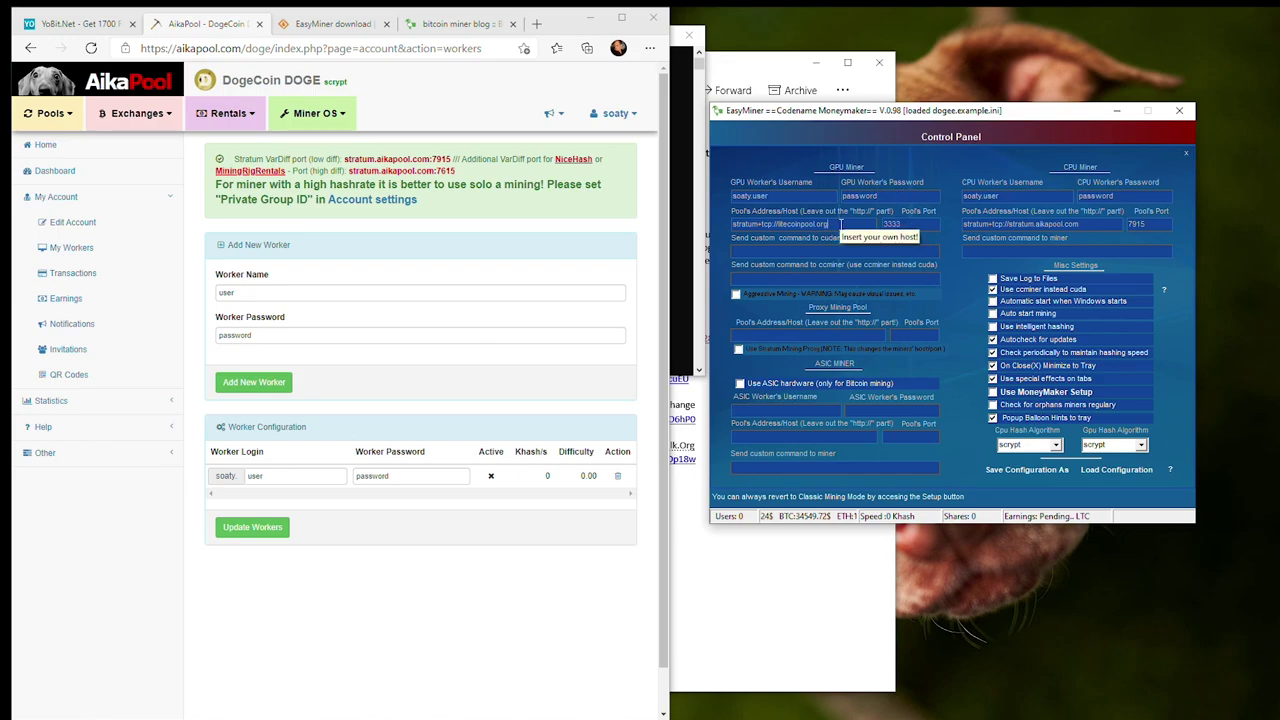
# - Change the GPU pool to stratum.aikapool.com on port 7915 and return to the control panel
pyautogui.moveTo(1080, 225); pyautogui.dragTo(989, 225)
pyautogui.hotkey('ctrl', 'c')
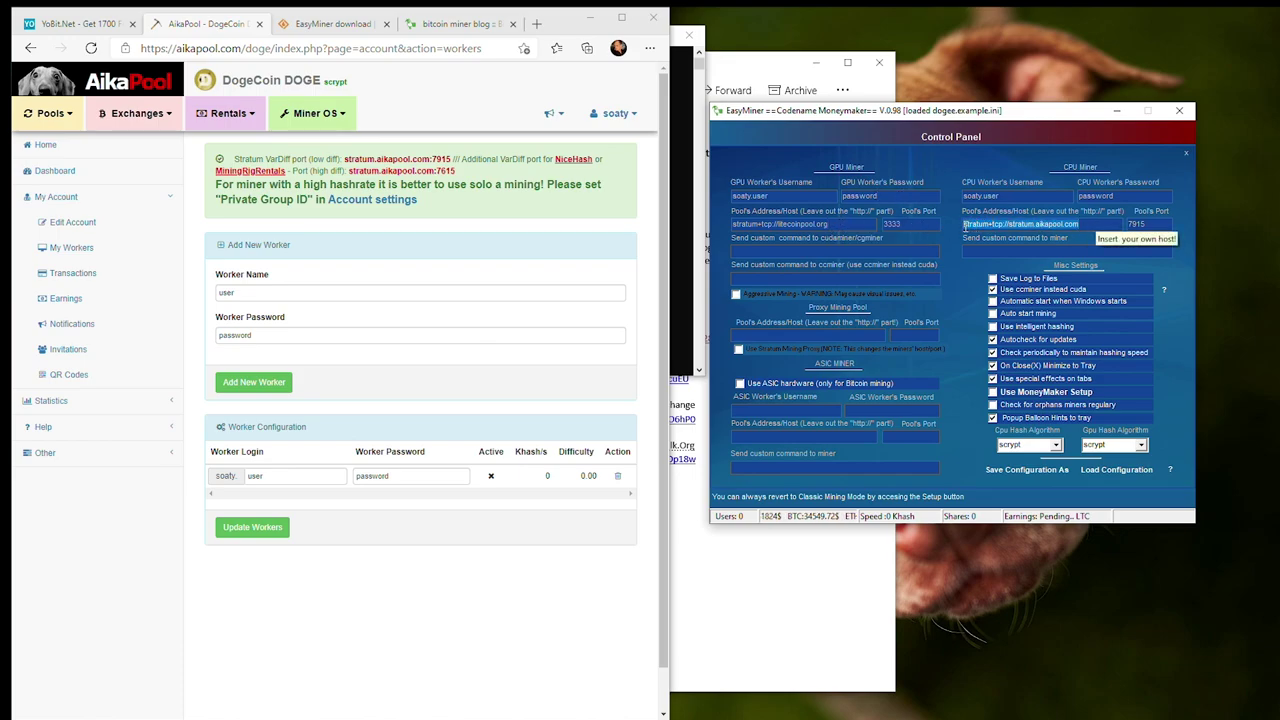
pyautogui.click(829, 223)
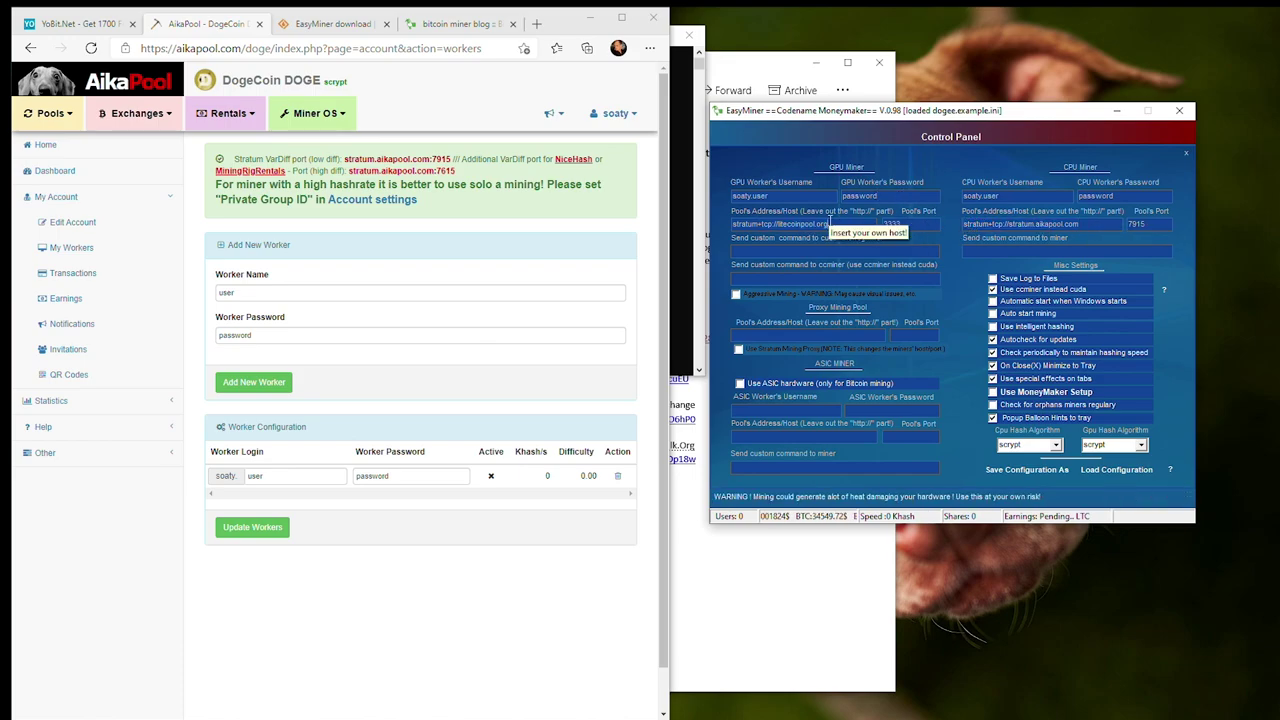
pyautogui.moveTo(831, 224); pyautogui.dragTo(757, 224)
pyautogui.hotkey('ctrl', 'v')
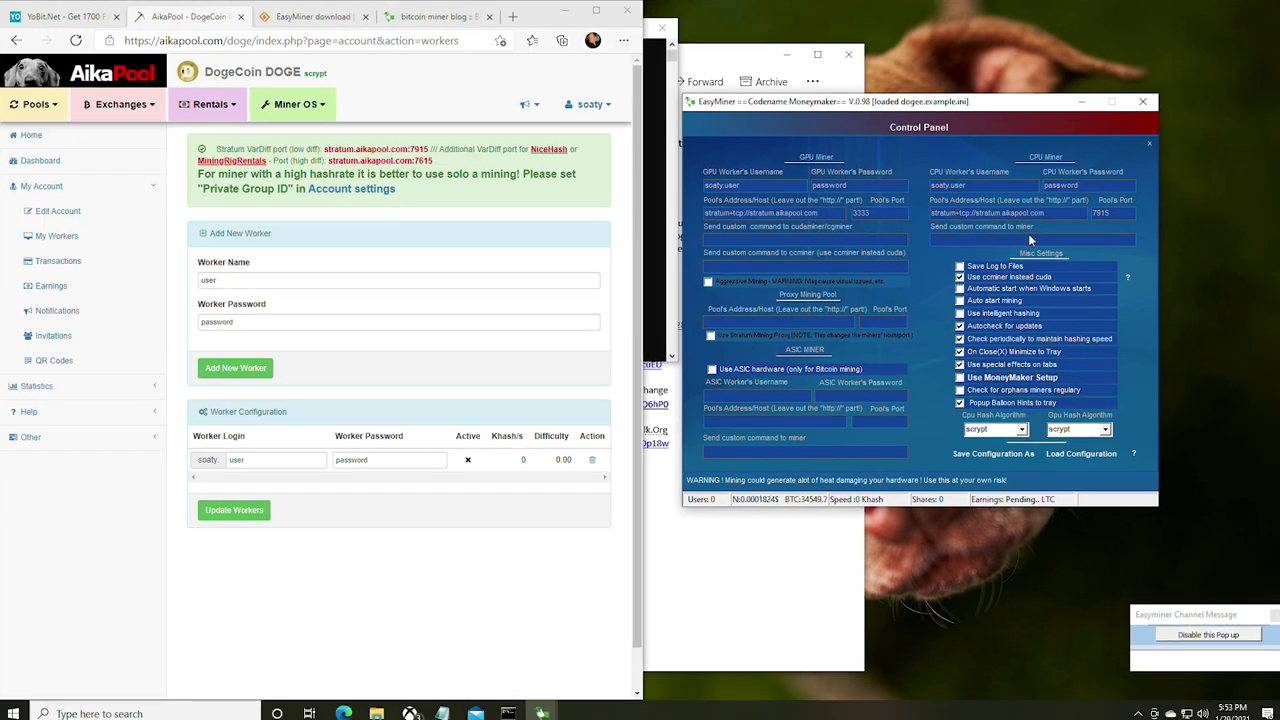
pyautogui.moveTo(1110, 213); pyautogui.dragTo(870, 213)
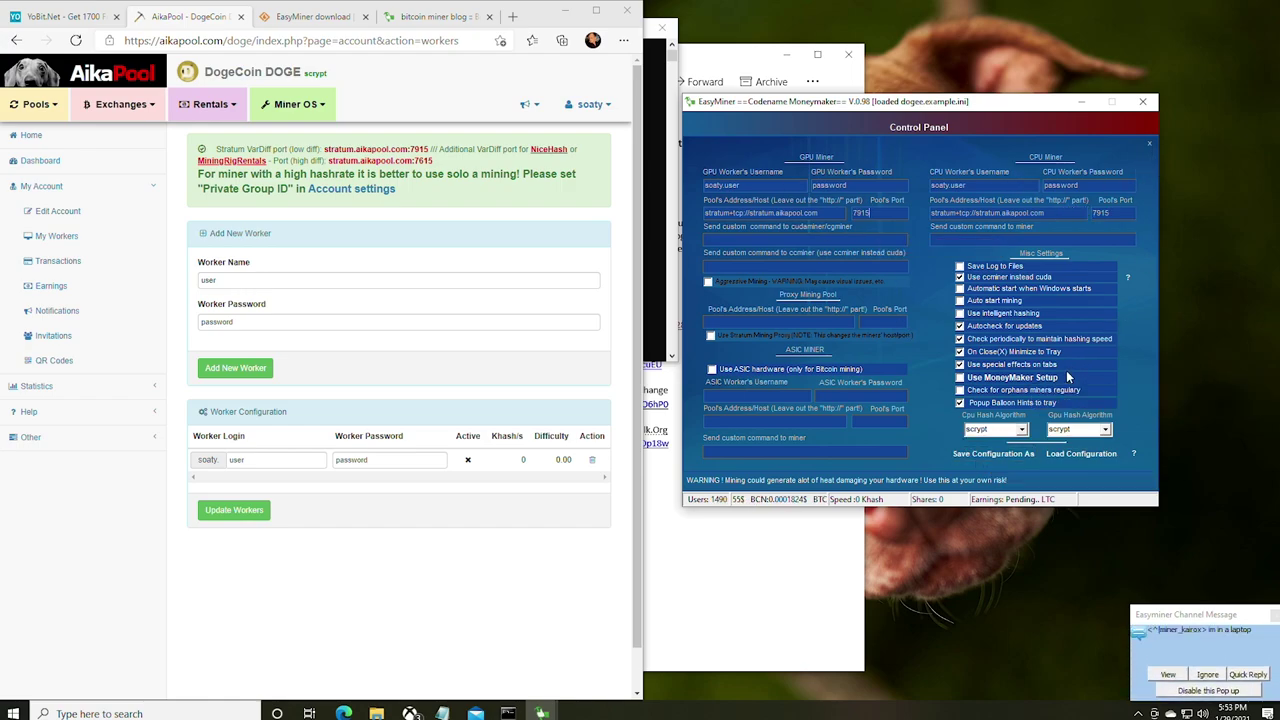
pyautogui.click(1148, 143)
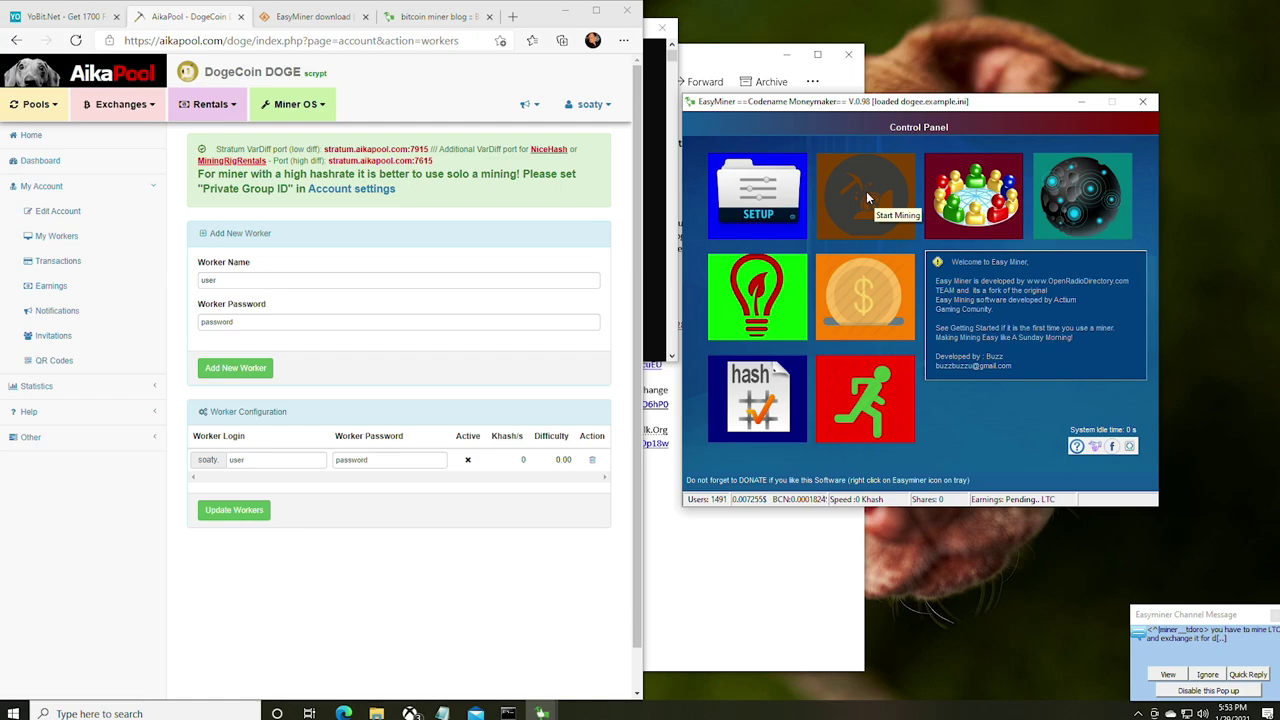
# - Start mining, allow the miner through the firewall, and view AikaPool's DOGE earnings report
pyautogui.click(868, 197)
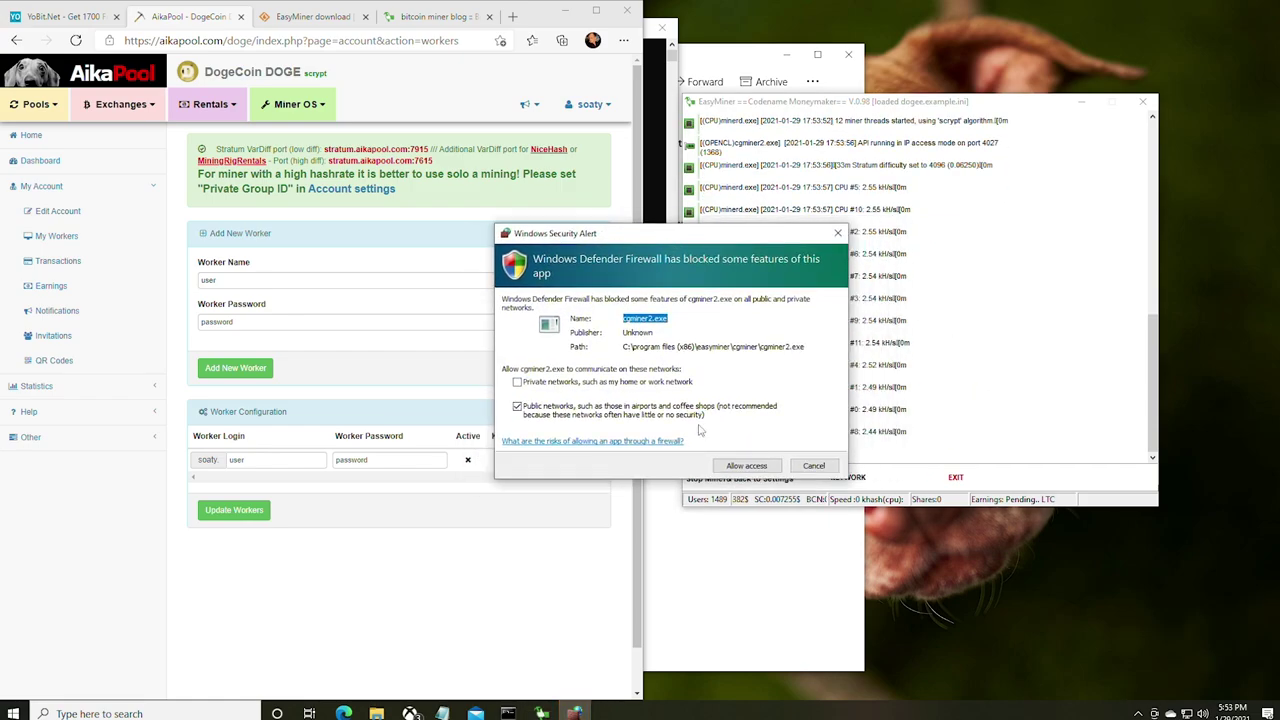
pyautogui.click(748, 466)
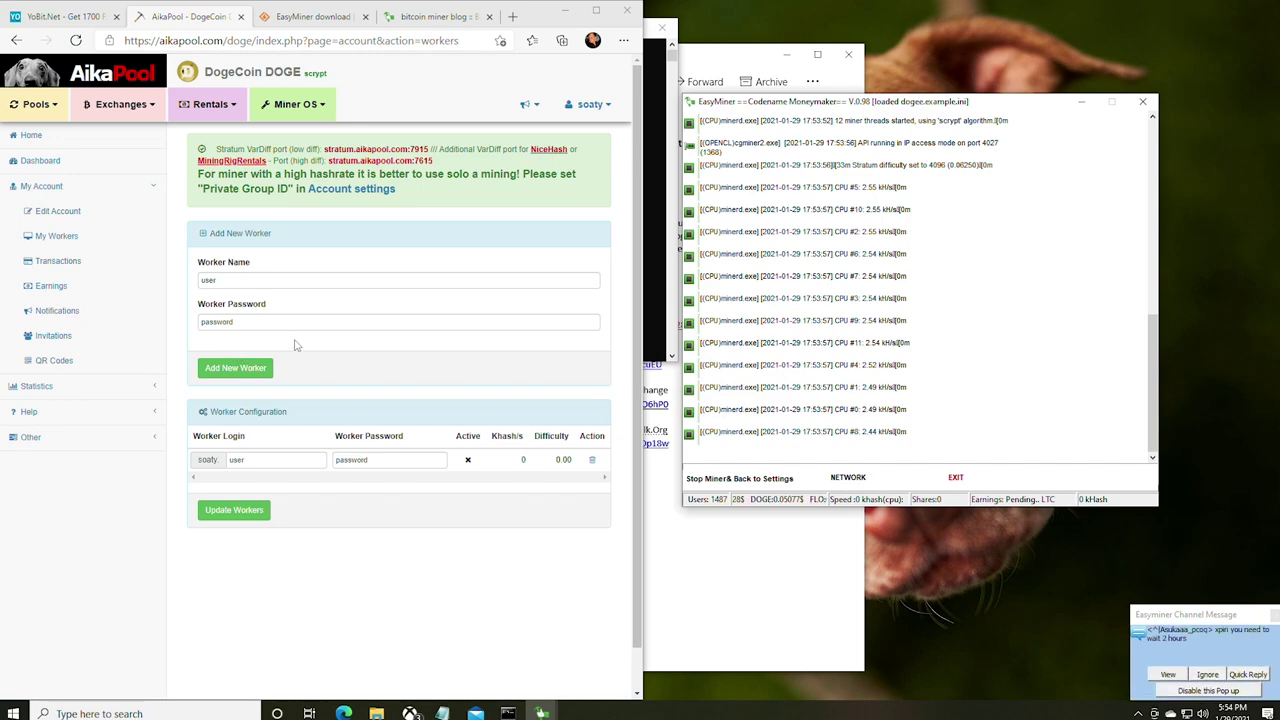
pyautogui.click(59, 287)
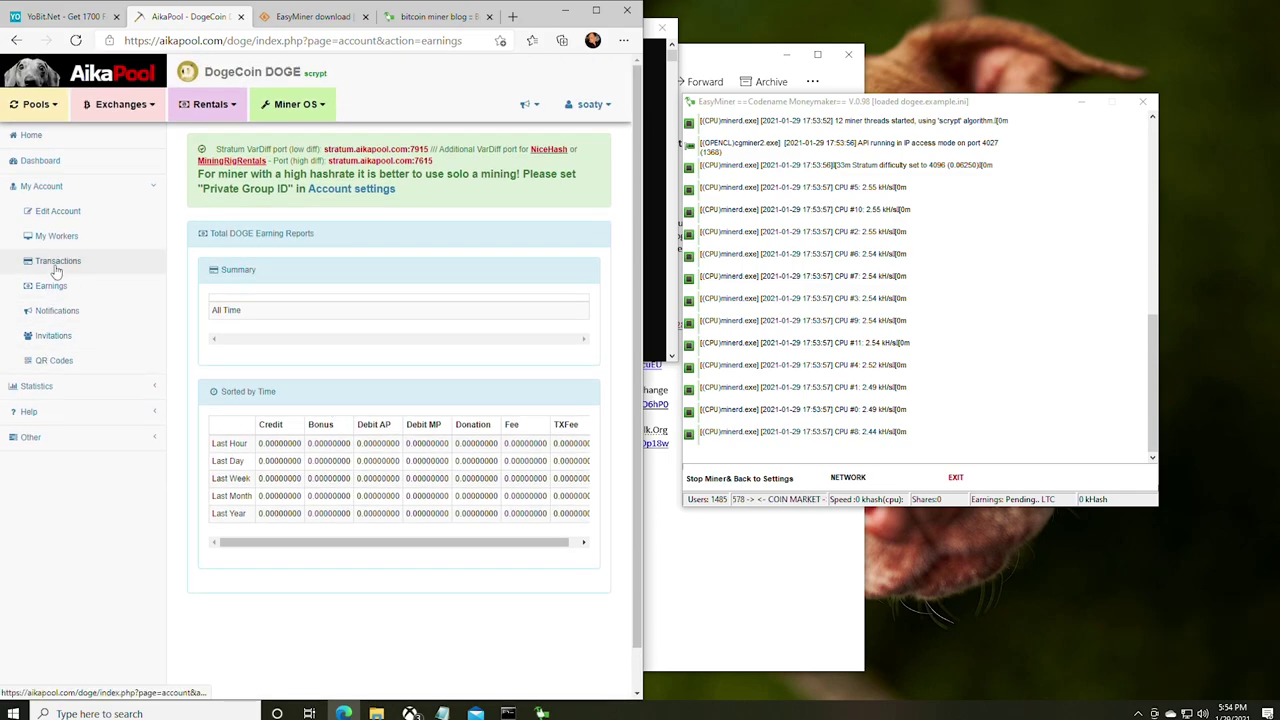
# - In AikaPool's account settings, fill Payment Address with the Dogecoin wallet address saved in Notepad
pyautogui.click(57, 211)
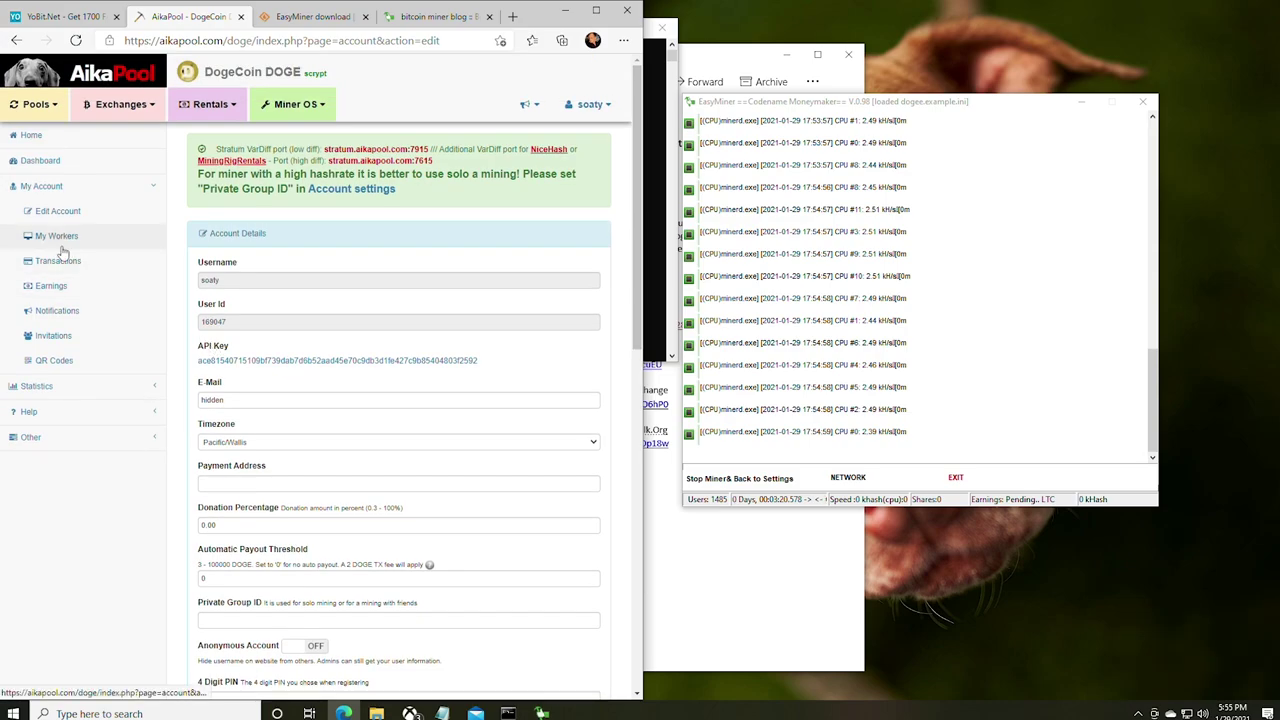
pyautogui.click(40, 211)
pyautogui.scroll(-3, 347, 330)
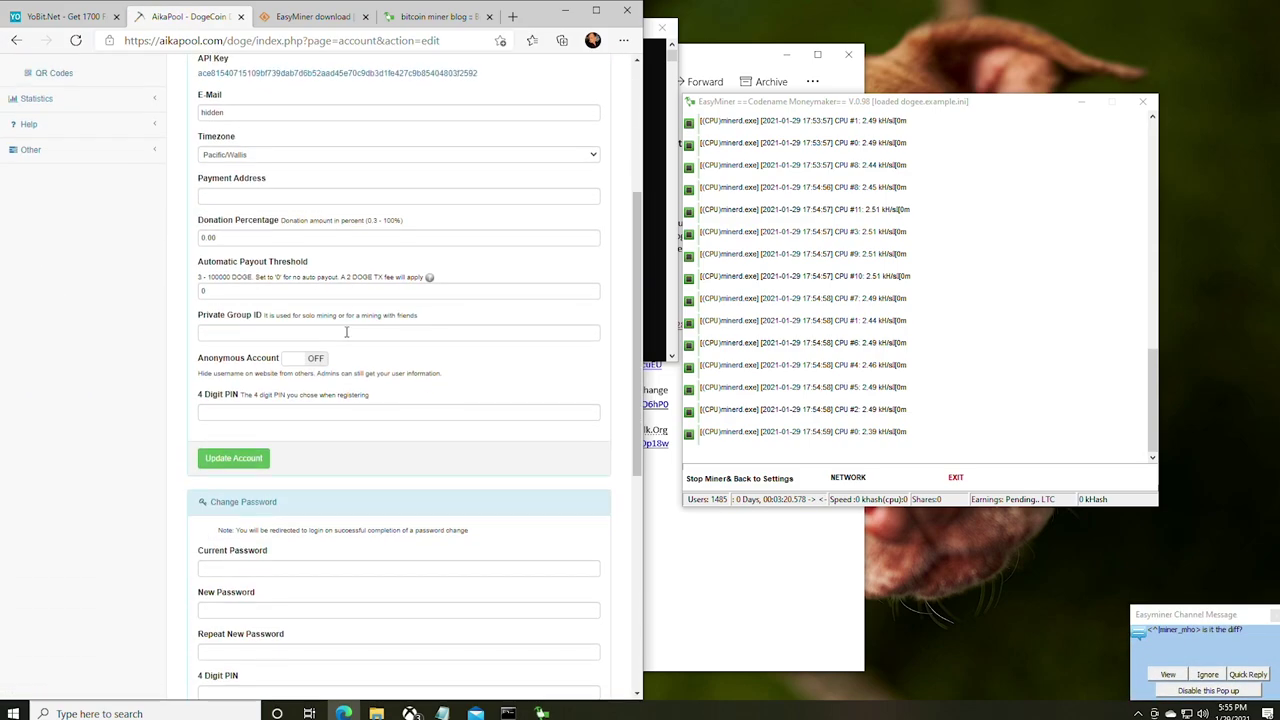
pyautogui.click(230, 193)
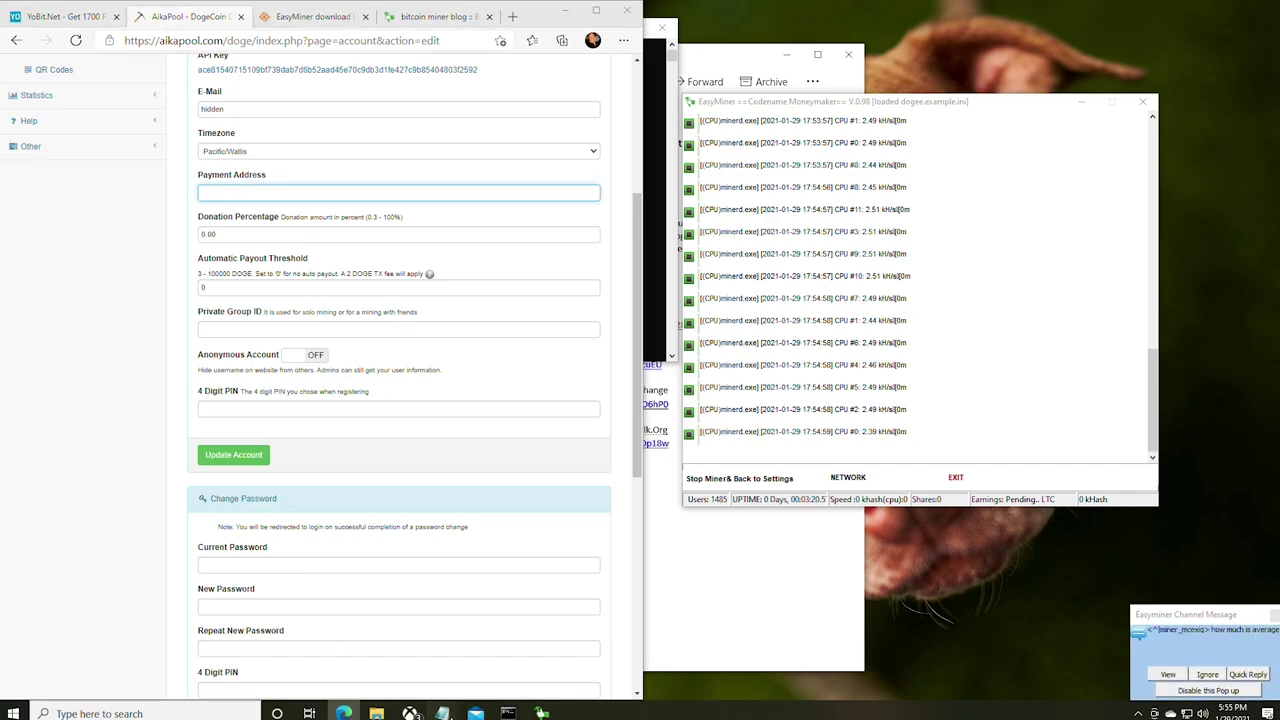
pyautogui.moveTo(442, 712)
pyautogui.click(504, 648)
pyautogui.doubleClick(199, 150)
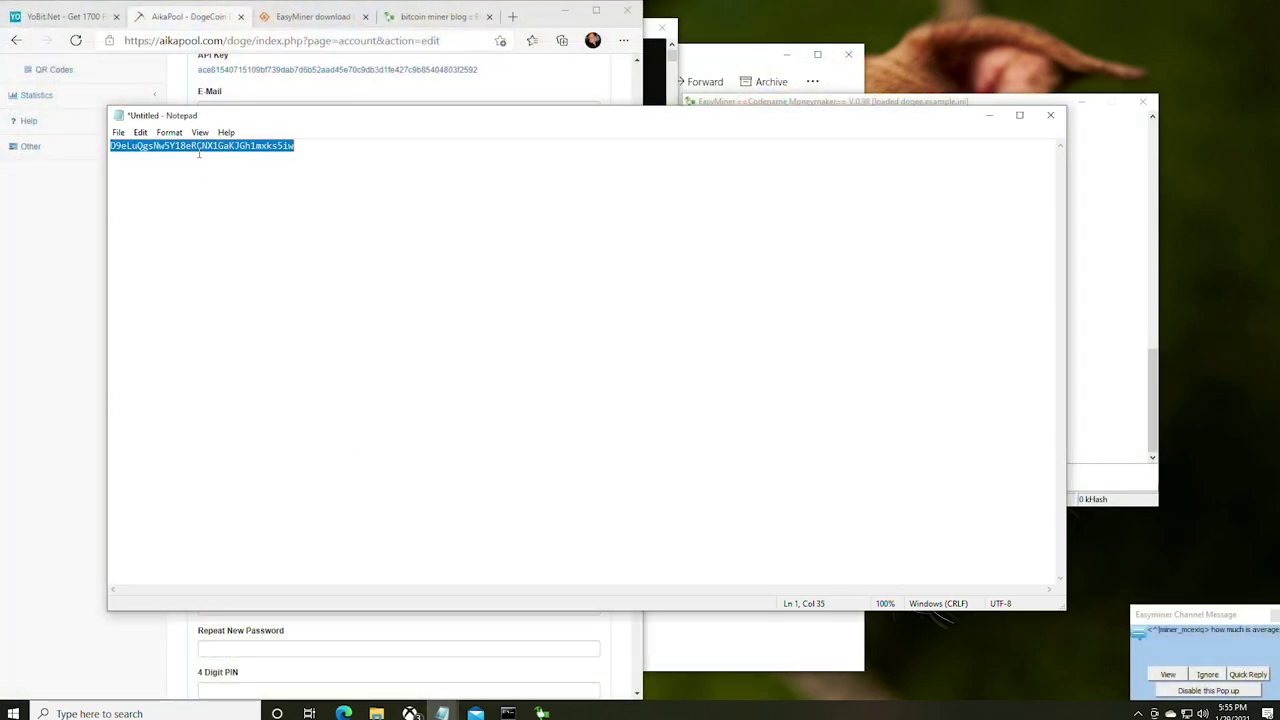
pyautogui.click(989, 115)
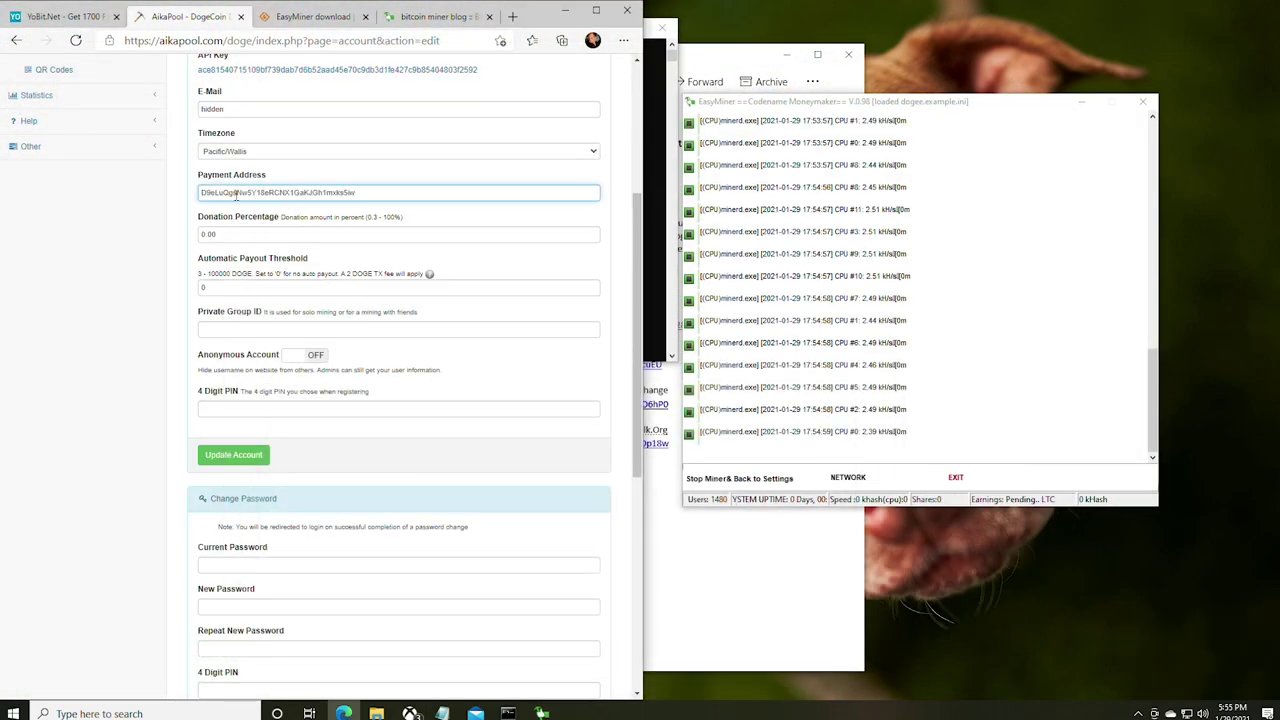
# - Check the automatic payout threshold and Cash Out section, then switch to YoBit's wallet balances
pyautogui.moveTo(237, 290); pyautogui.dragTo(172, 292)
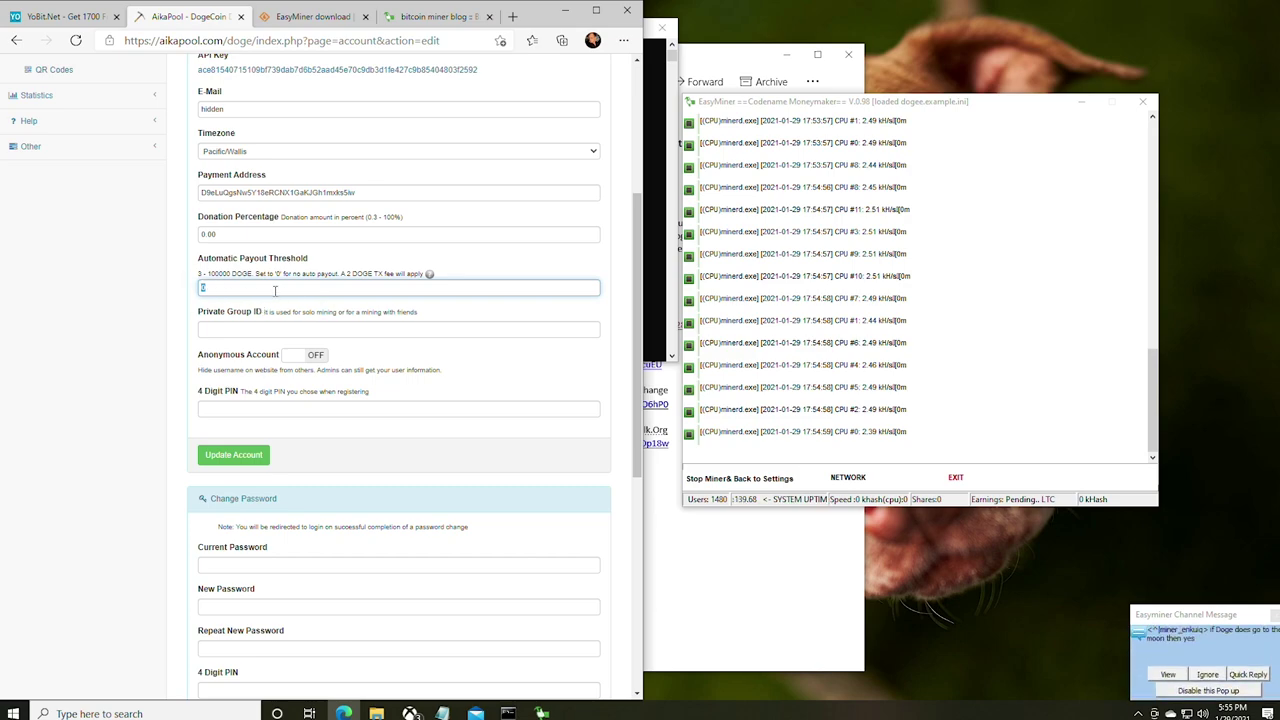
pyautogui.scroll(-1, 275, 290)
pyautogui.scroll(-1, 276, 293)
pyautogui.scroll(2, 281, 296)
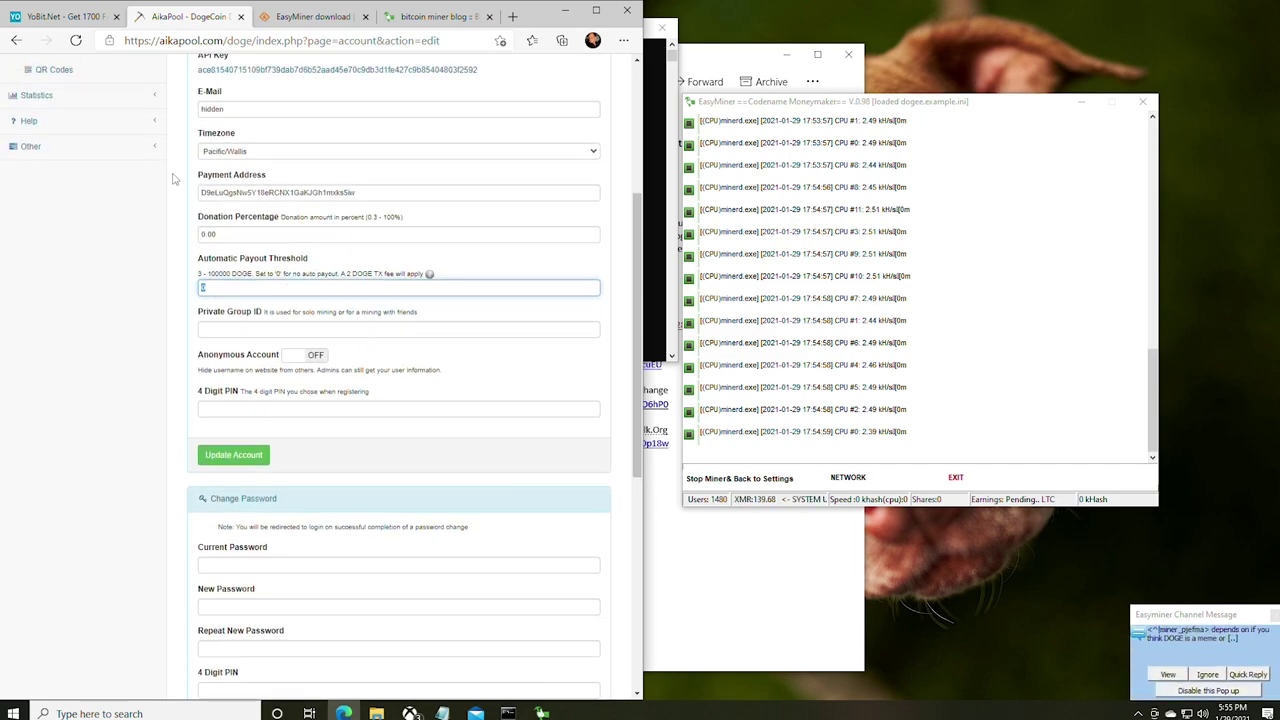
pyautogui.scroll(-1, 240, 188)
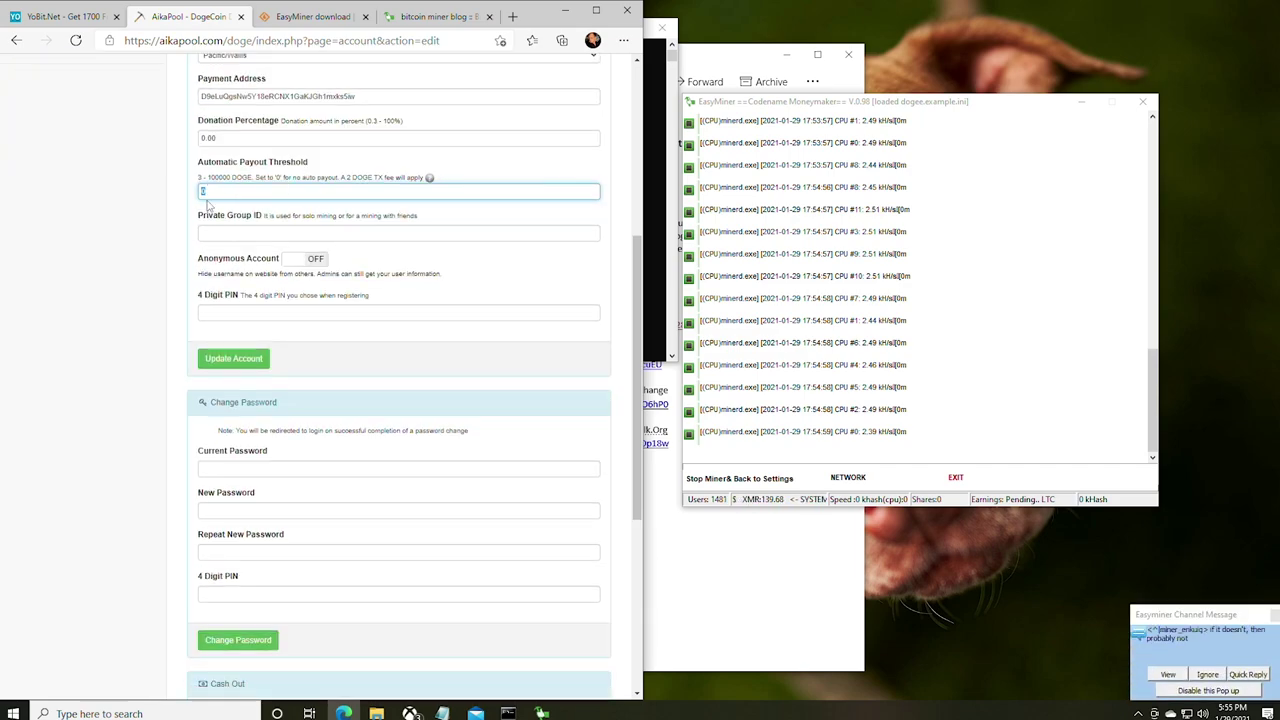
pyautogui.scroll(-1, 210, 209)
pyautogui.scroll(-3, 212, 210)
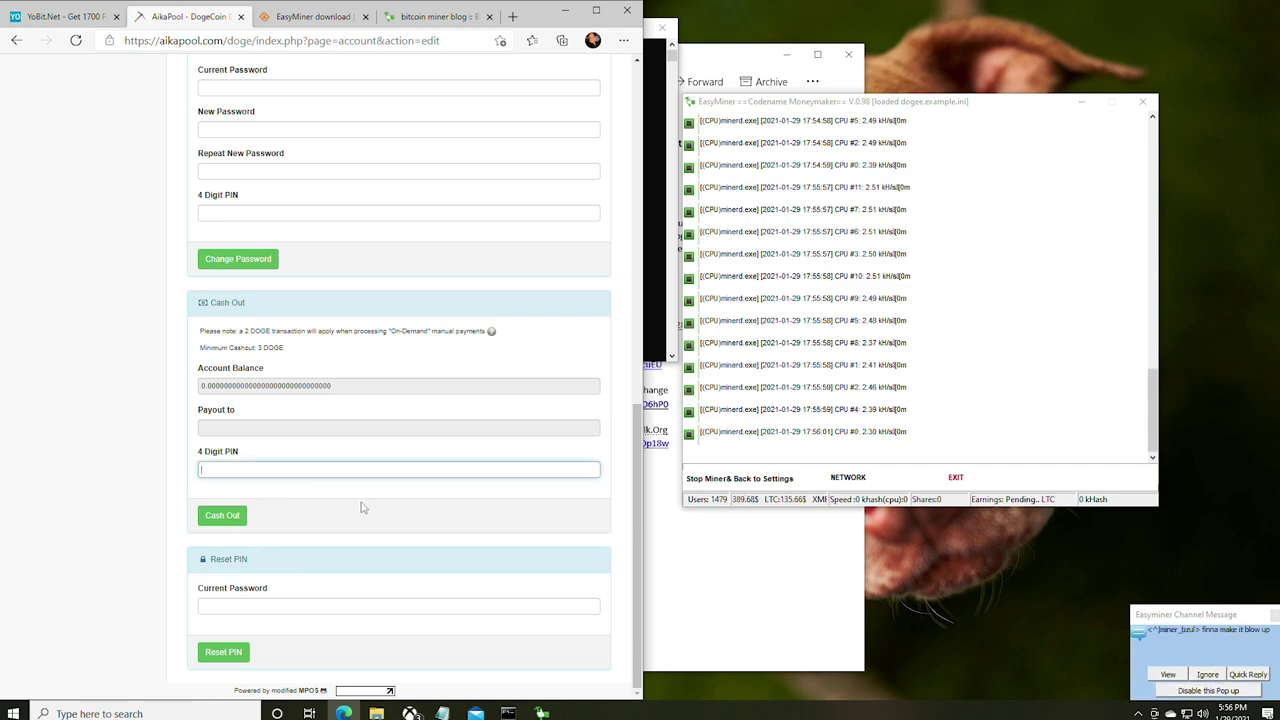
pyautogui.click(71, 14)
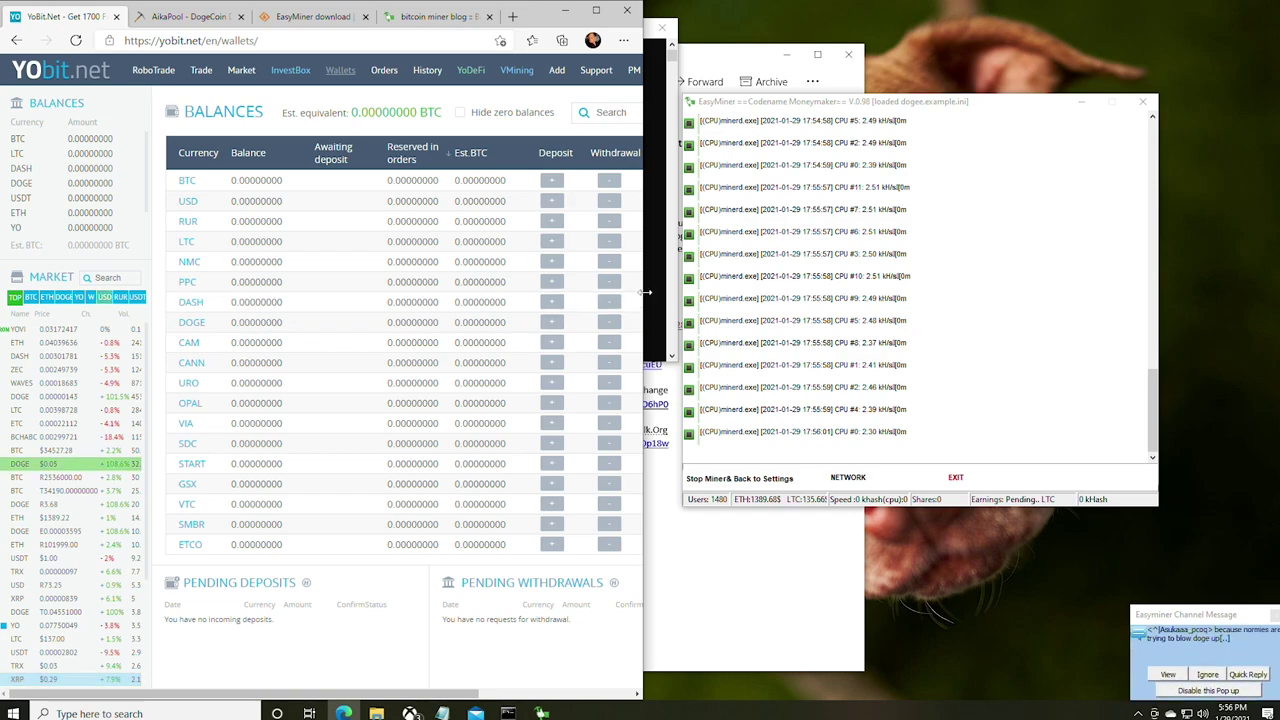
# - Widen the browser, view YoBit's DOGE/USD and DOGE/BTC markets, then return to Wallets
pyautogui.moveTo(643, 305); pyautogui.dragTo(1010, 300)
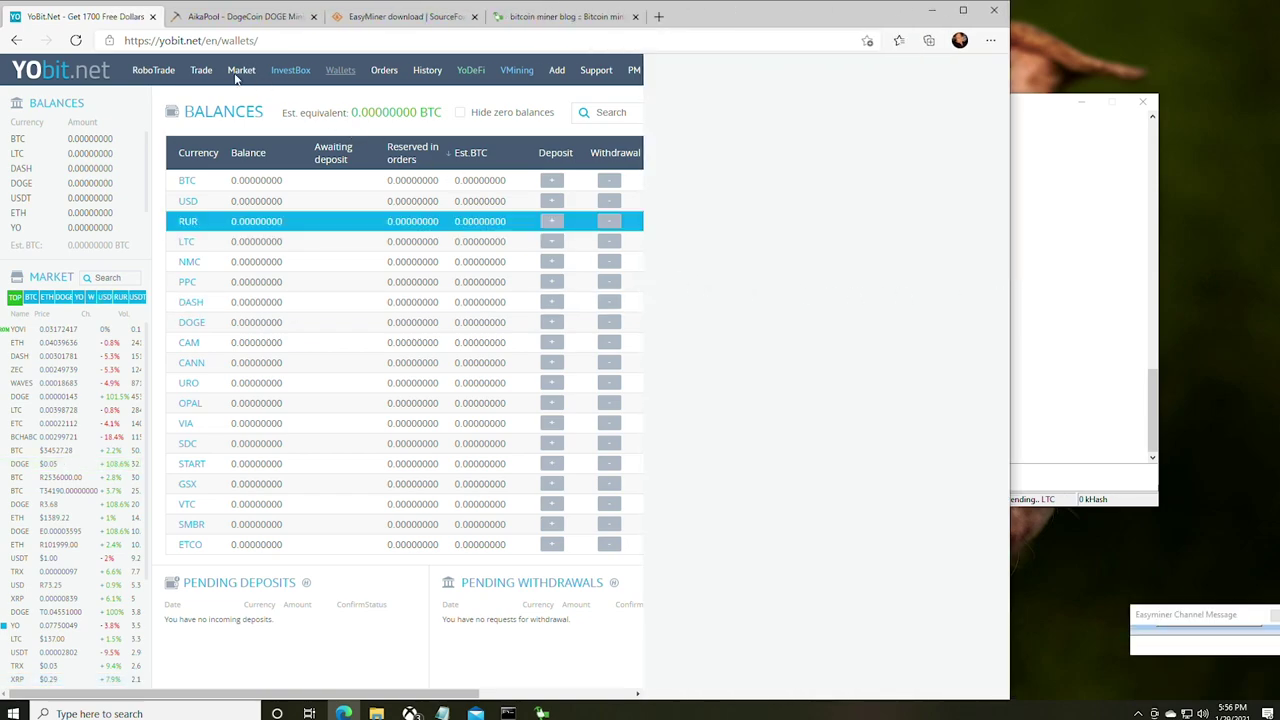
pyautogui.click(201, 71)
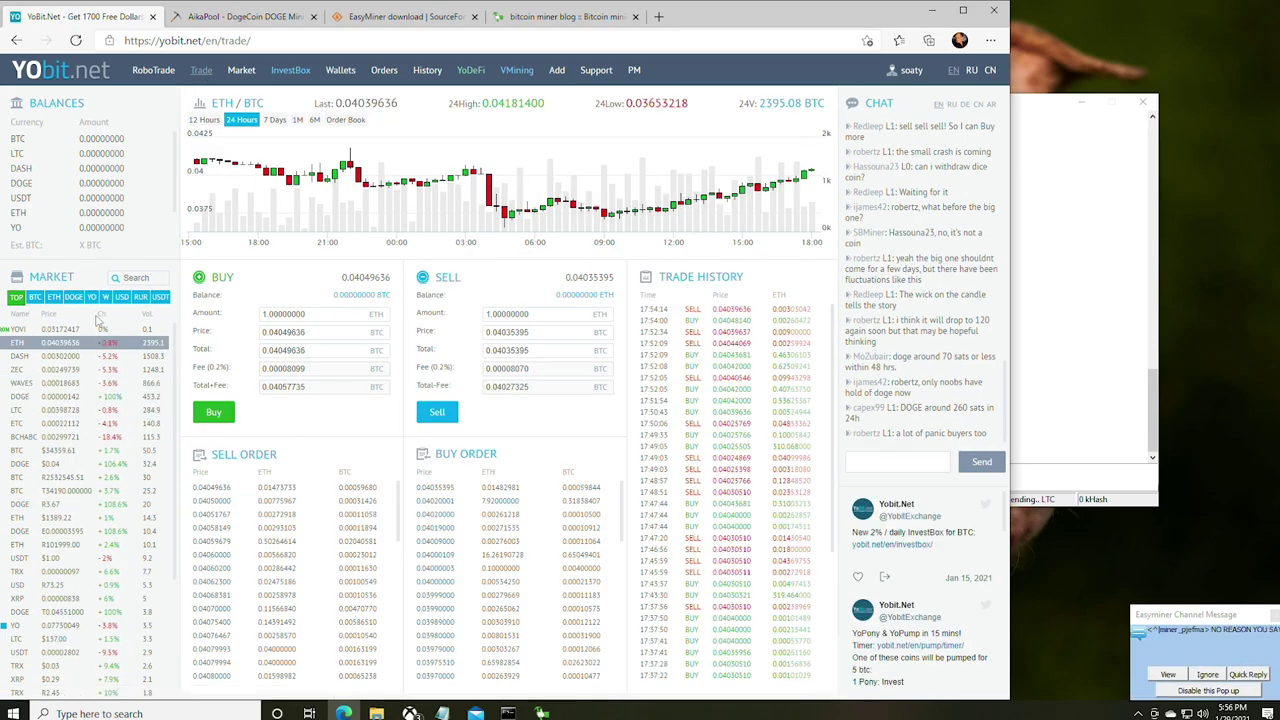
pyautogui.click(135, 277)
pyautogui.write('doge')
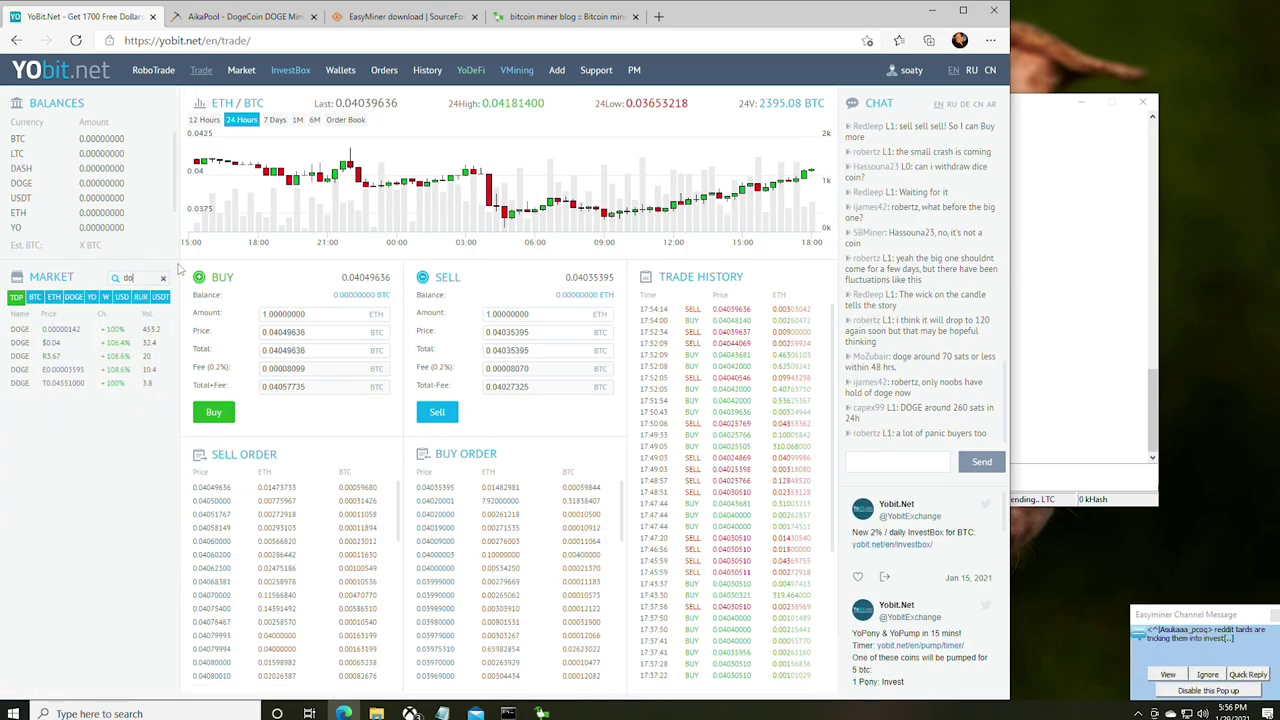
pyautogui.click(72, 344)
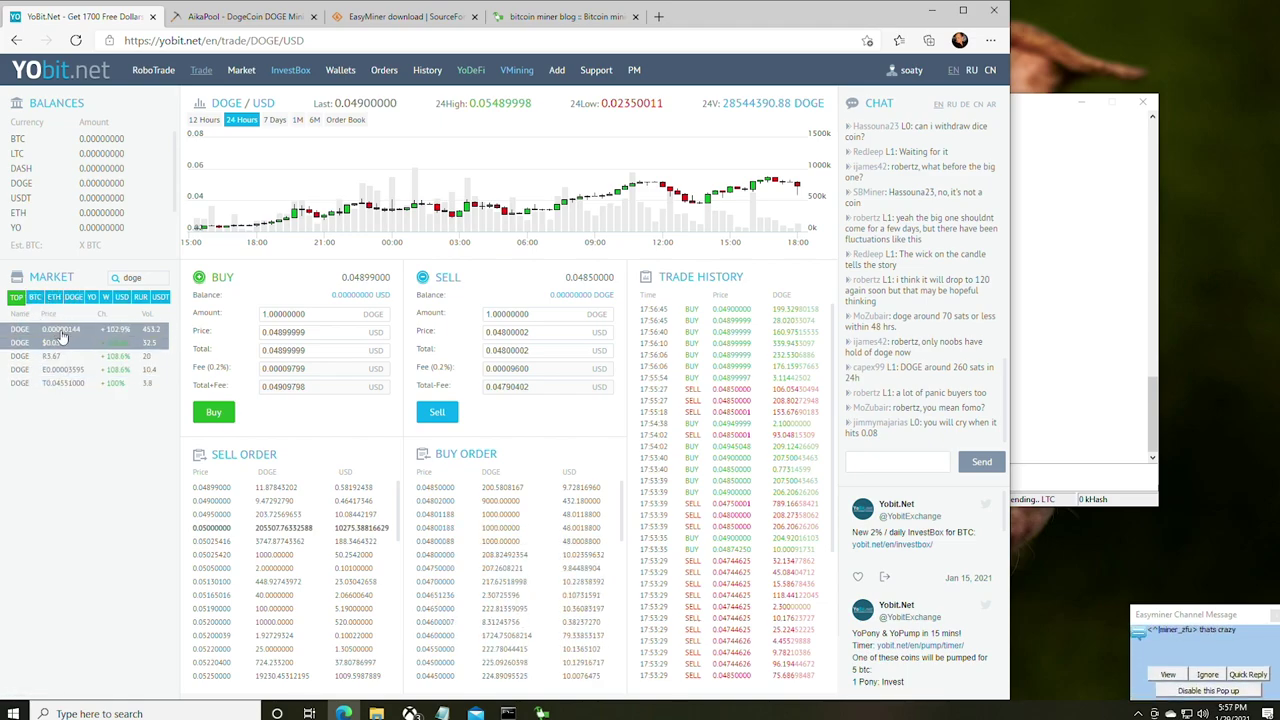
pyautogui.click(61, 332)
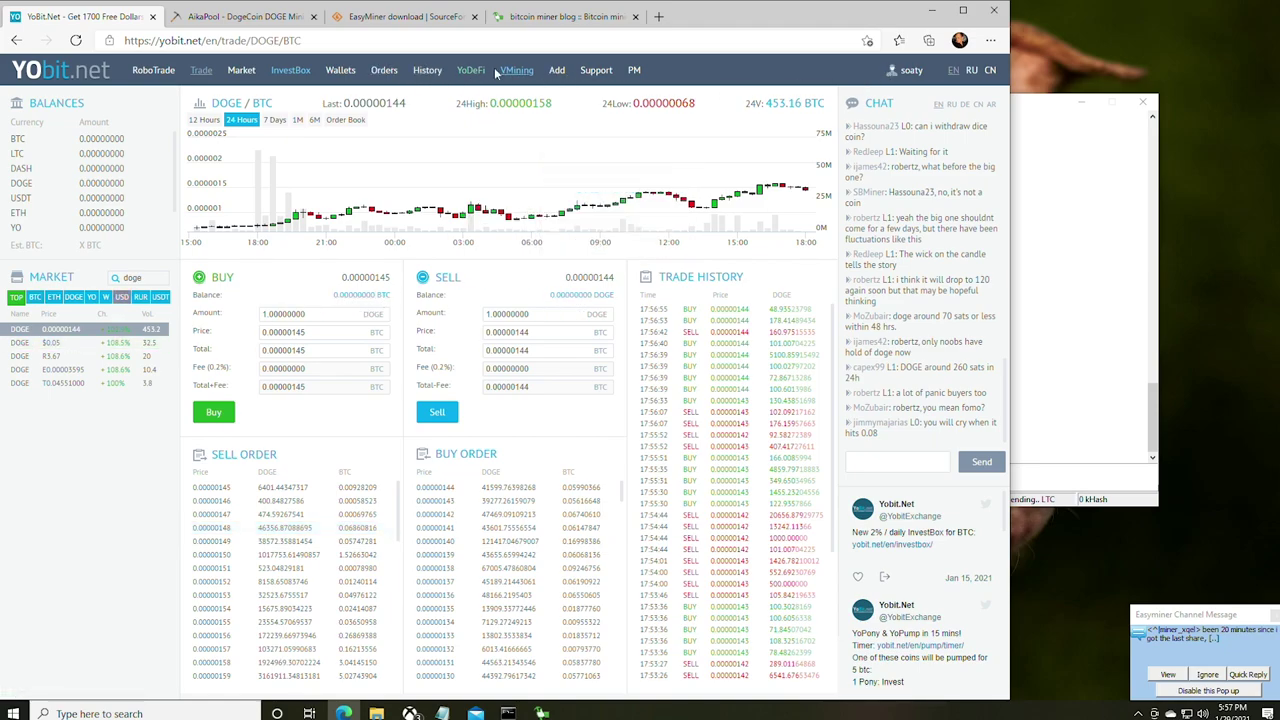
pyautogui.click(340, 70)
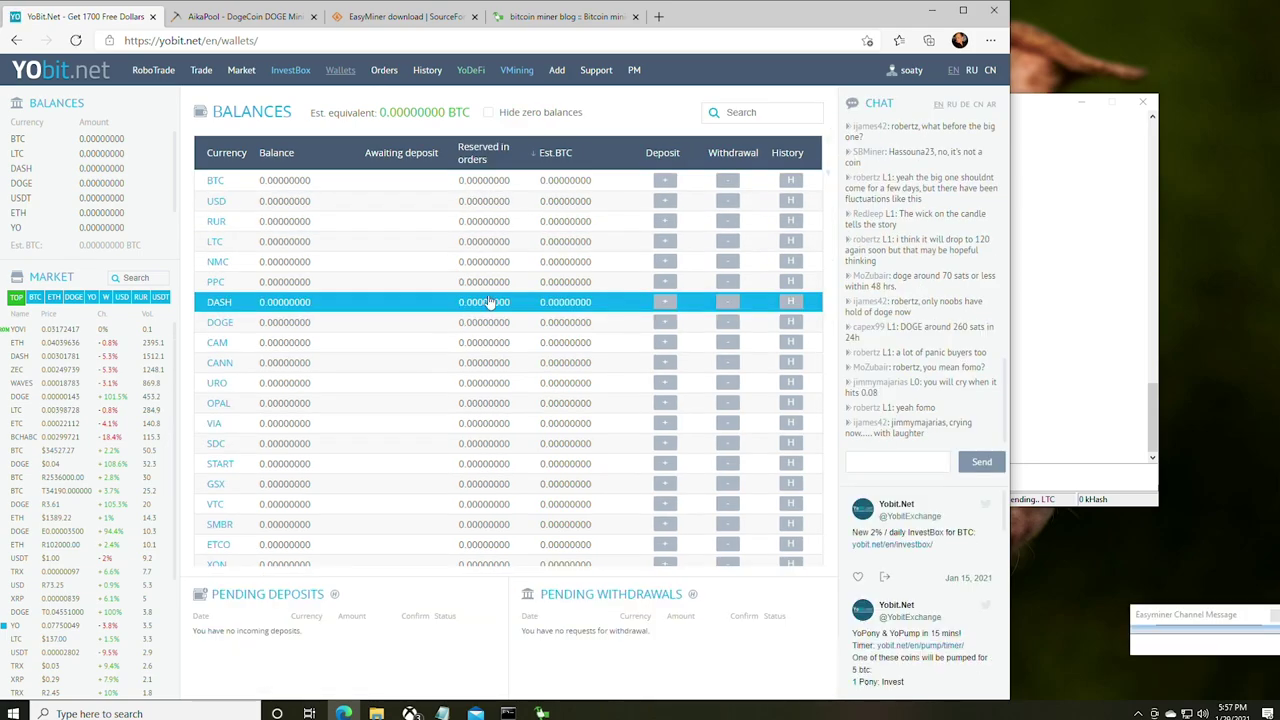
# - Open the BTC withdrawal form from the balances table, showing the 0.00120000 BTC fee
pyautogui.click(726, 183)
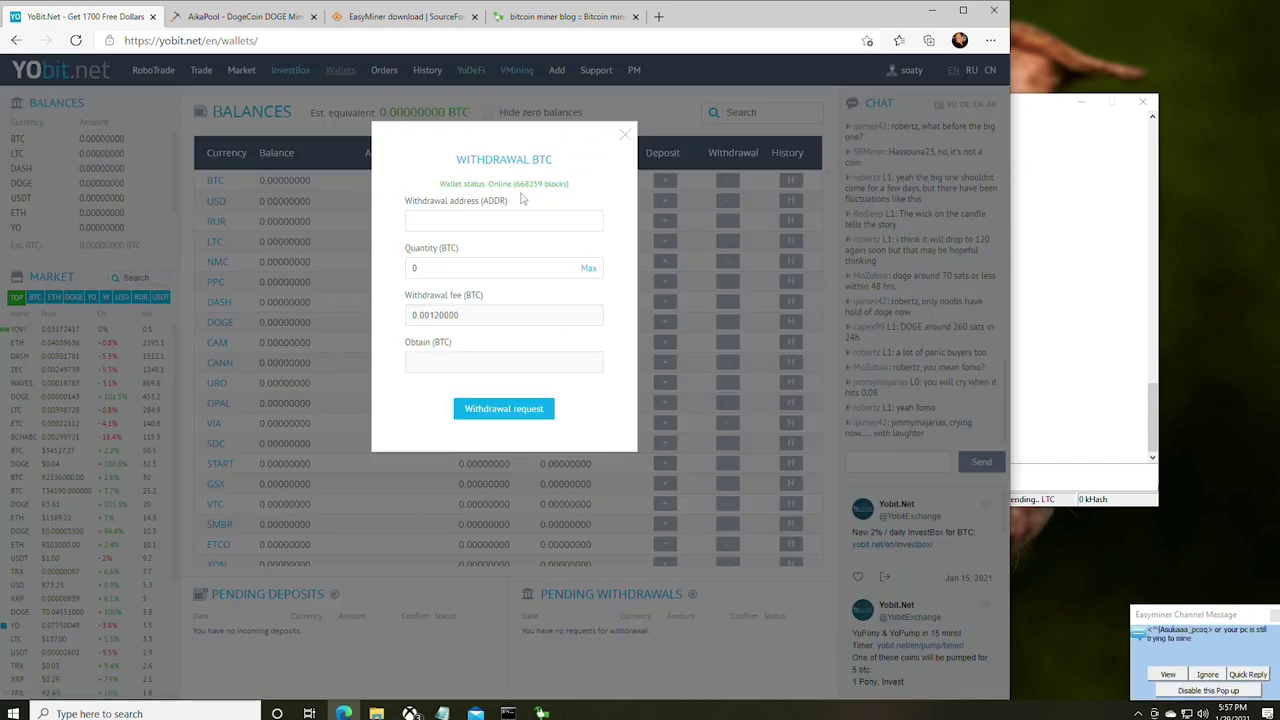